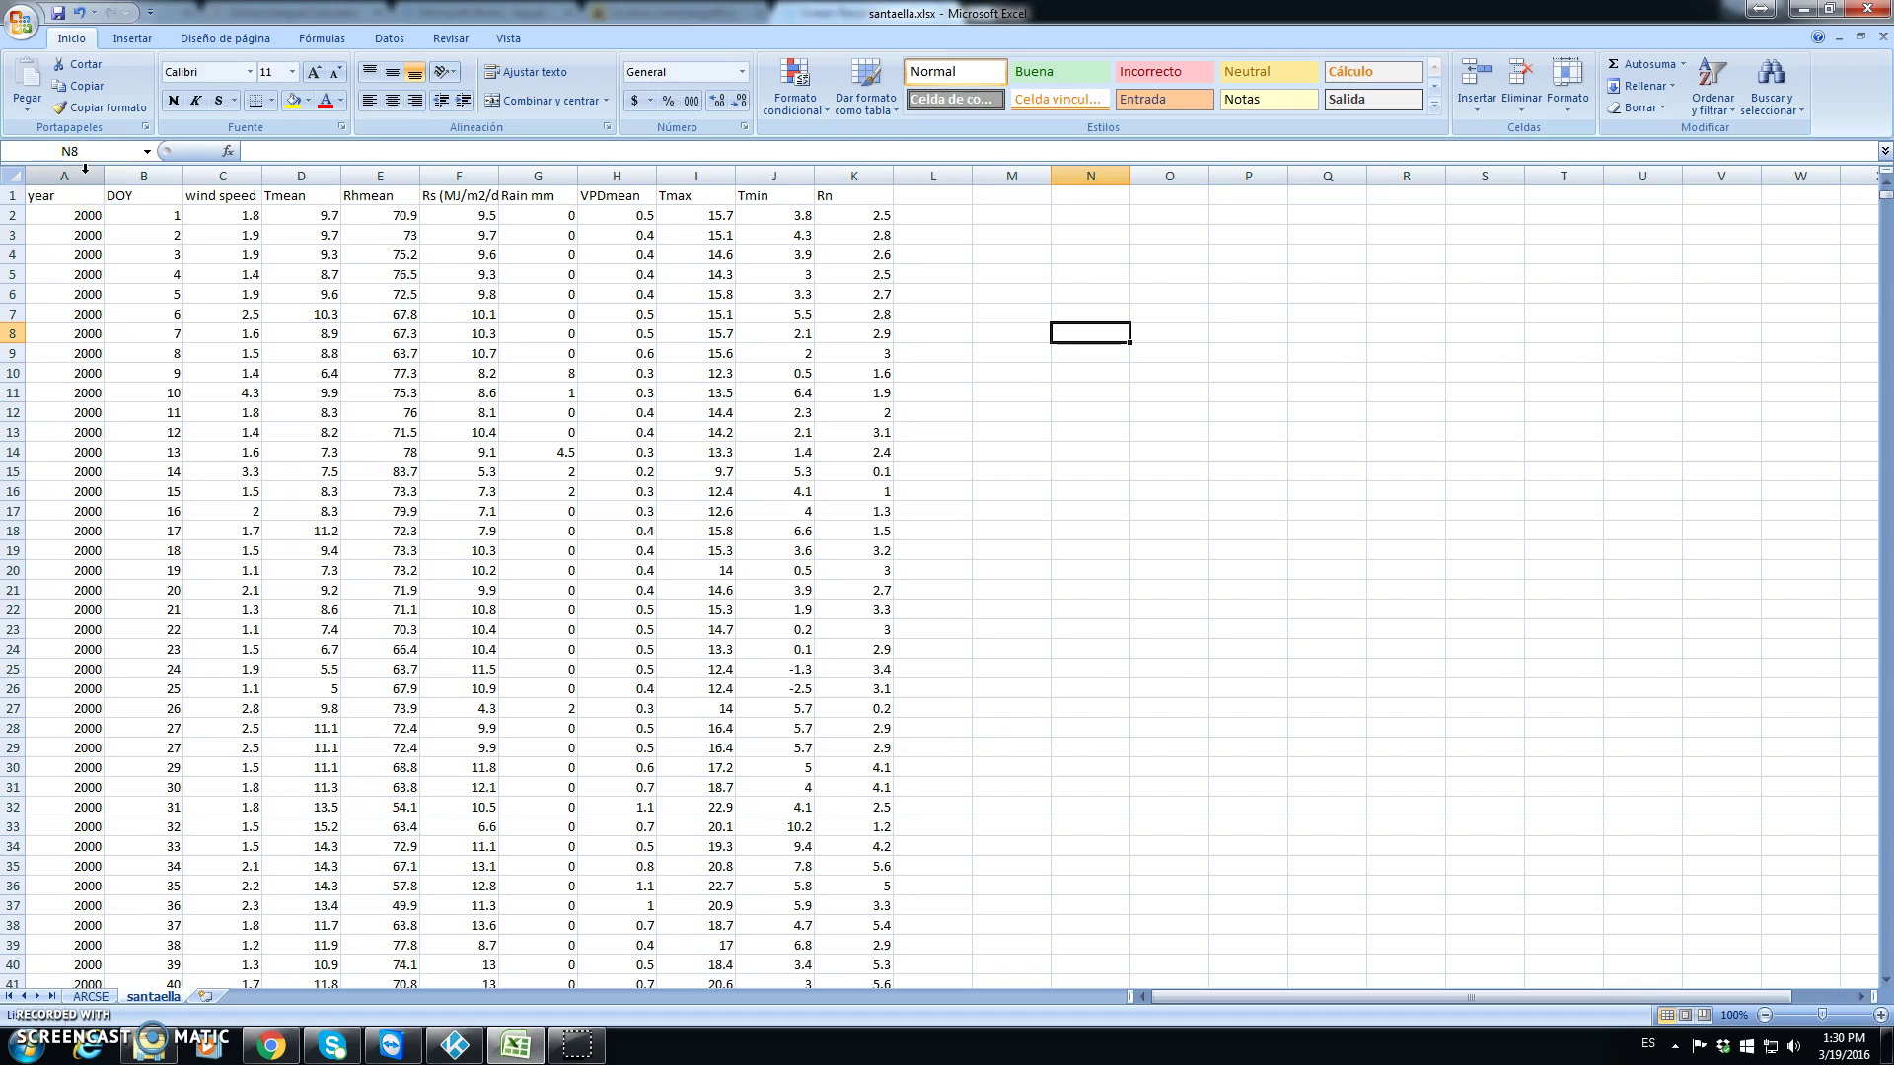
- Review the weather data columns from year through Rn, including the Tmax, Tmin and Rain mm columns again
left_click(84, 169)
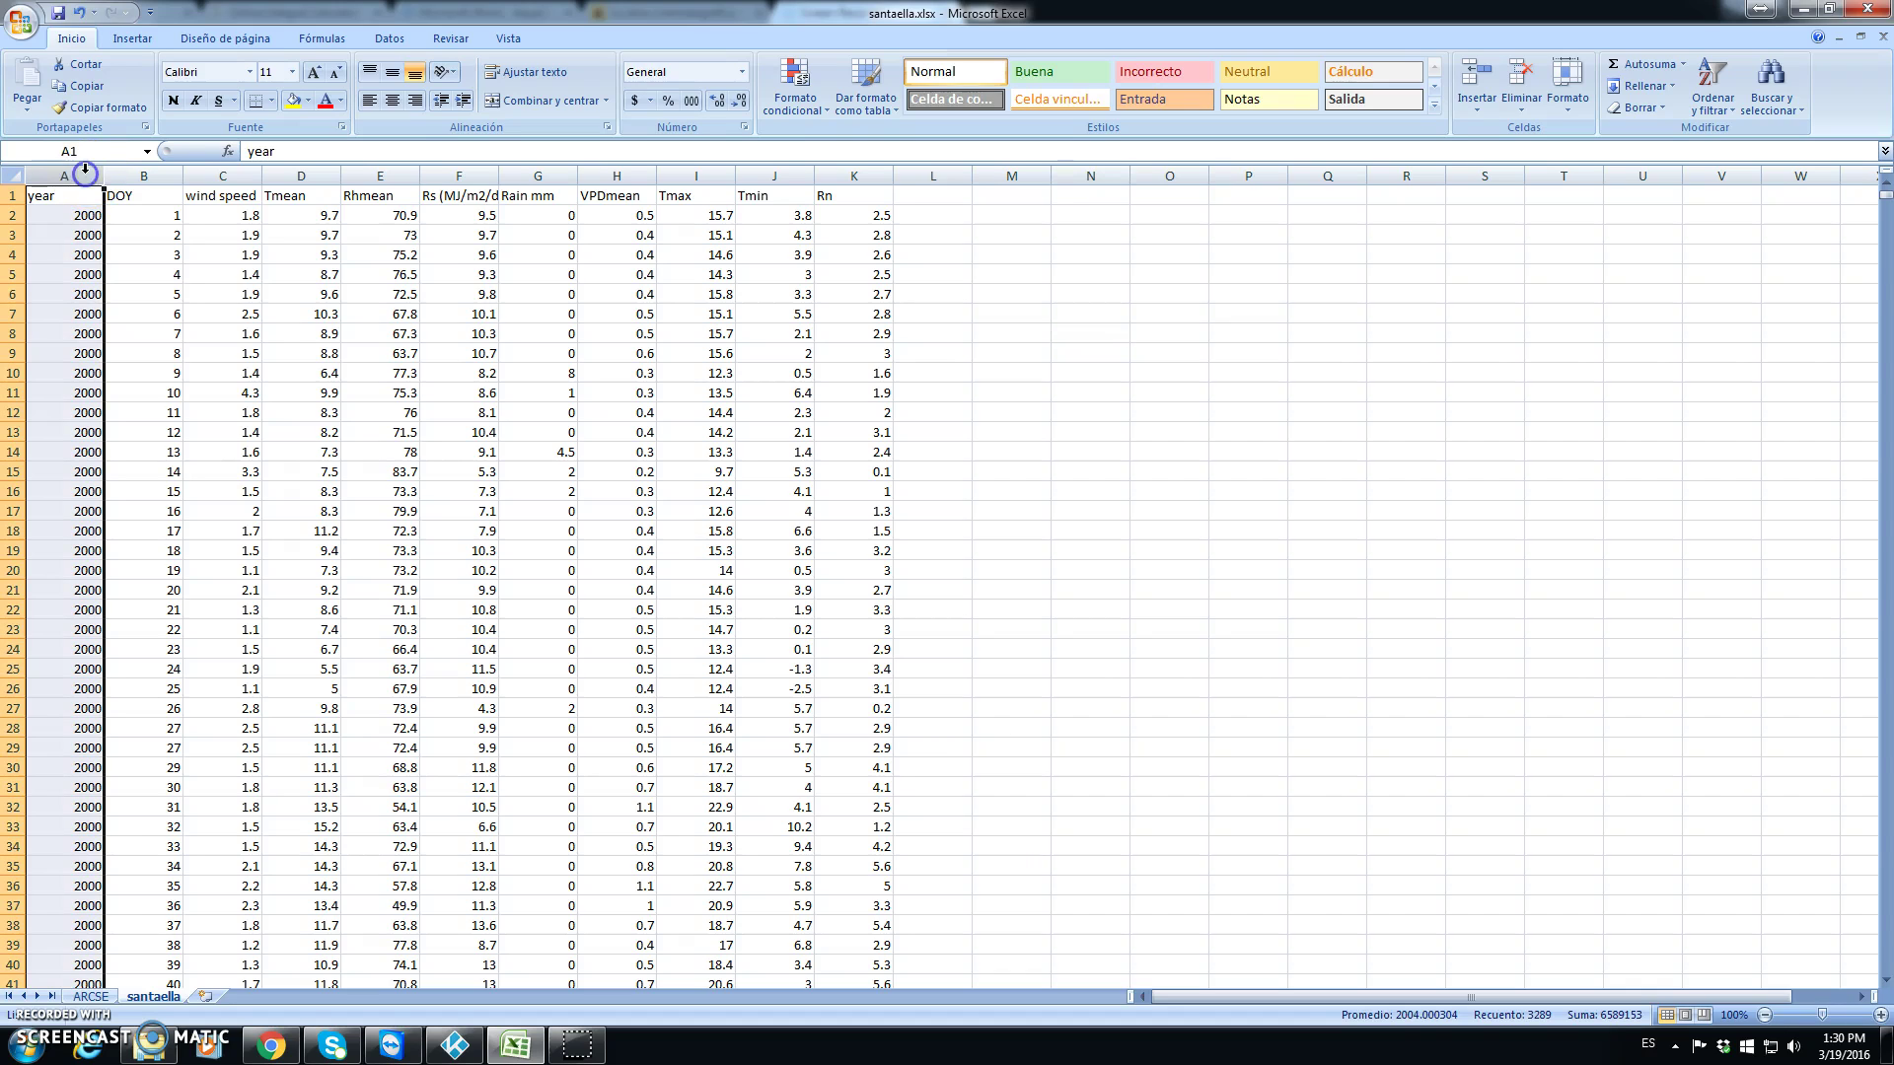
left_click(158, 175)
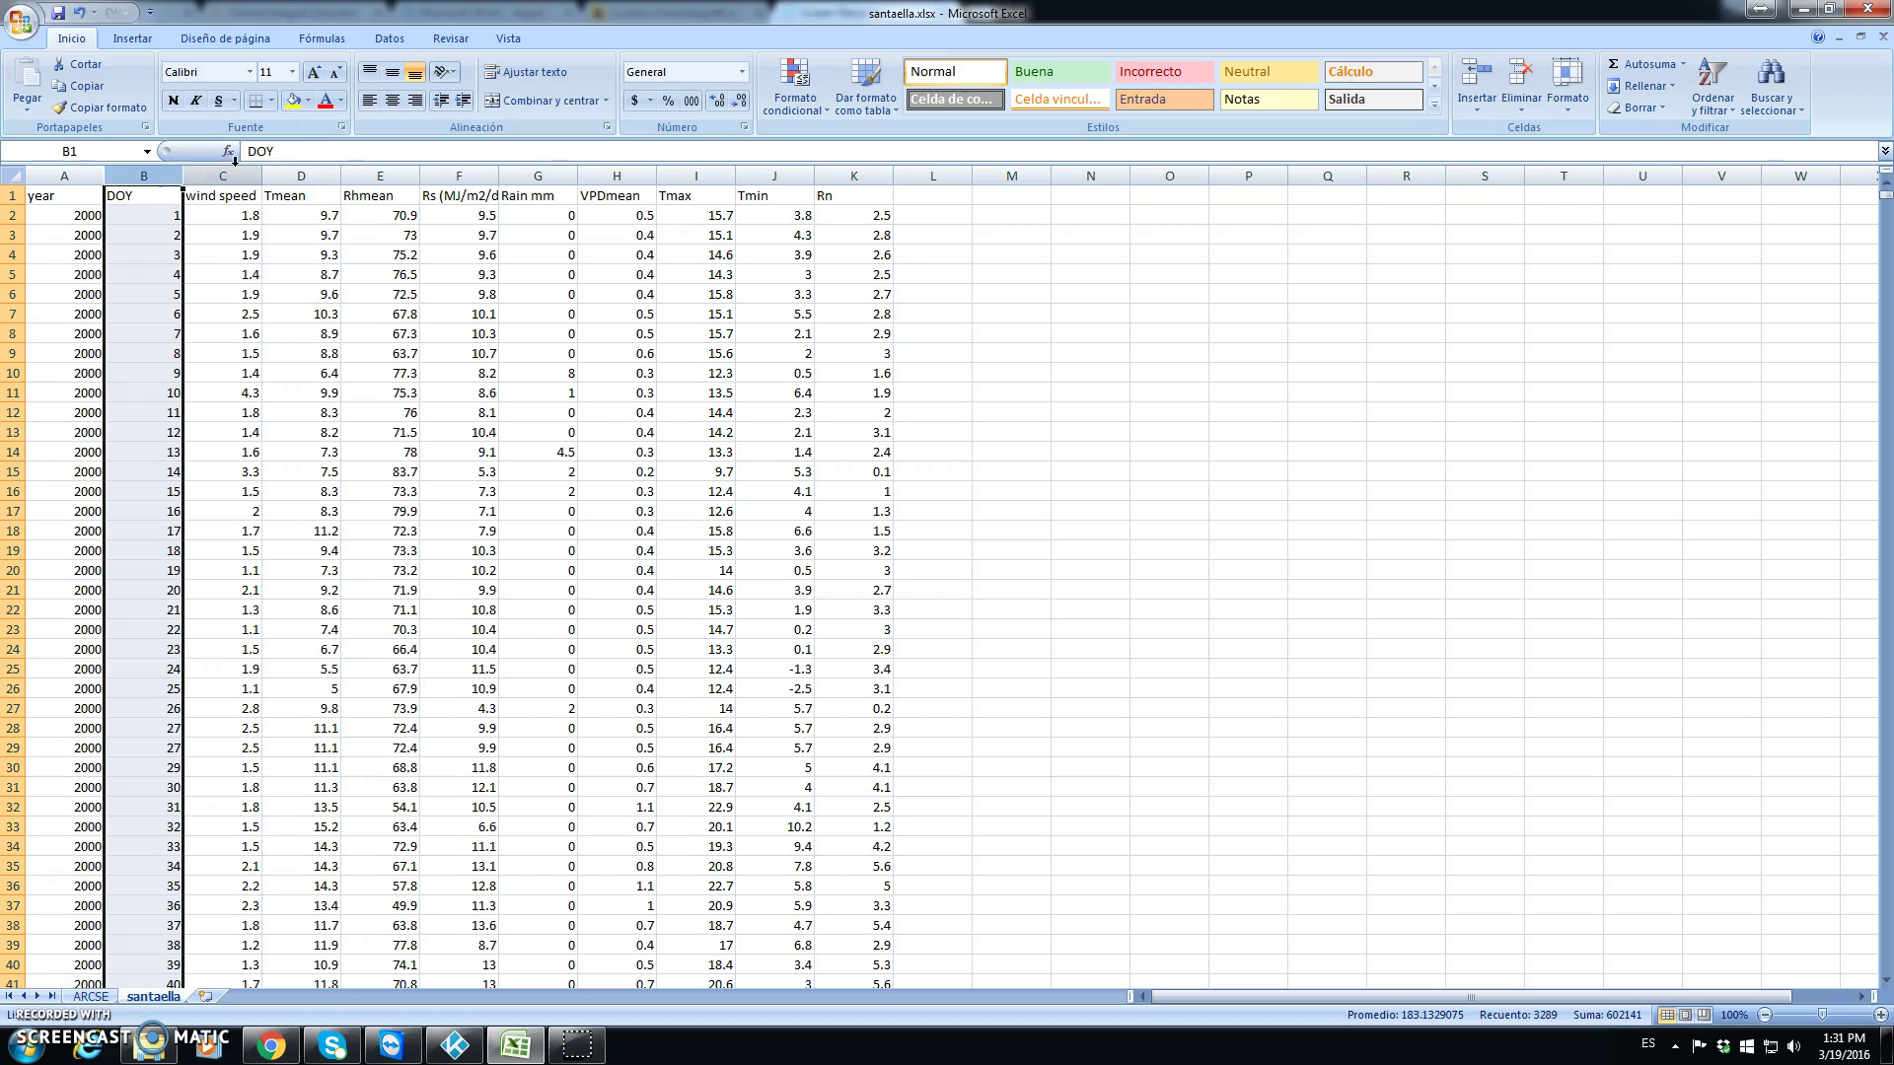
left_click(241, 167)
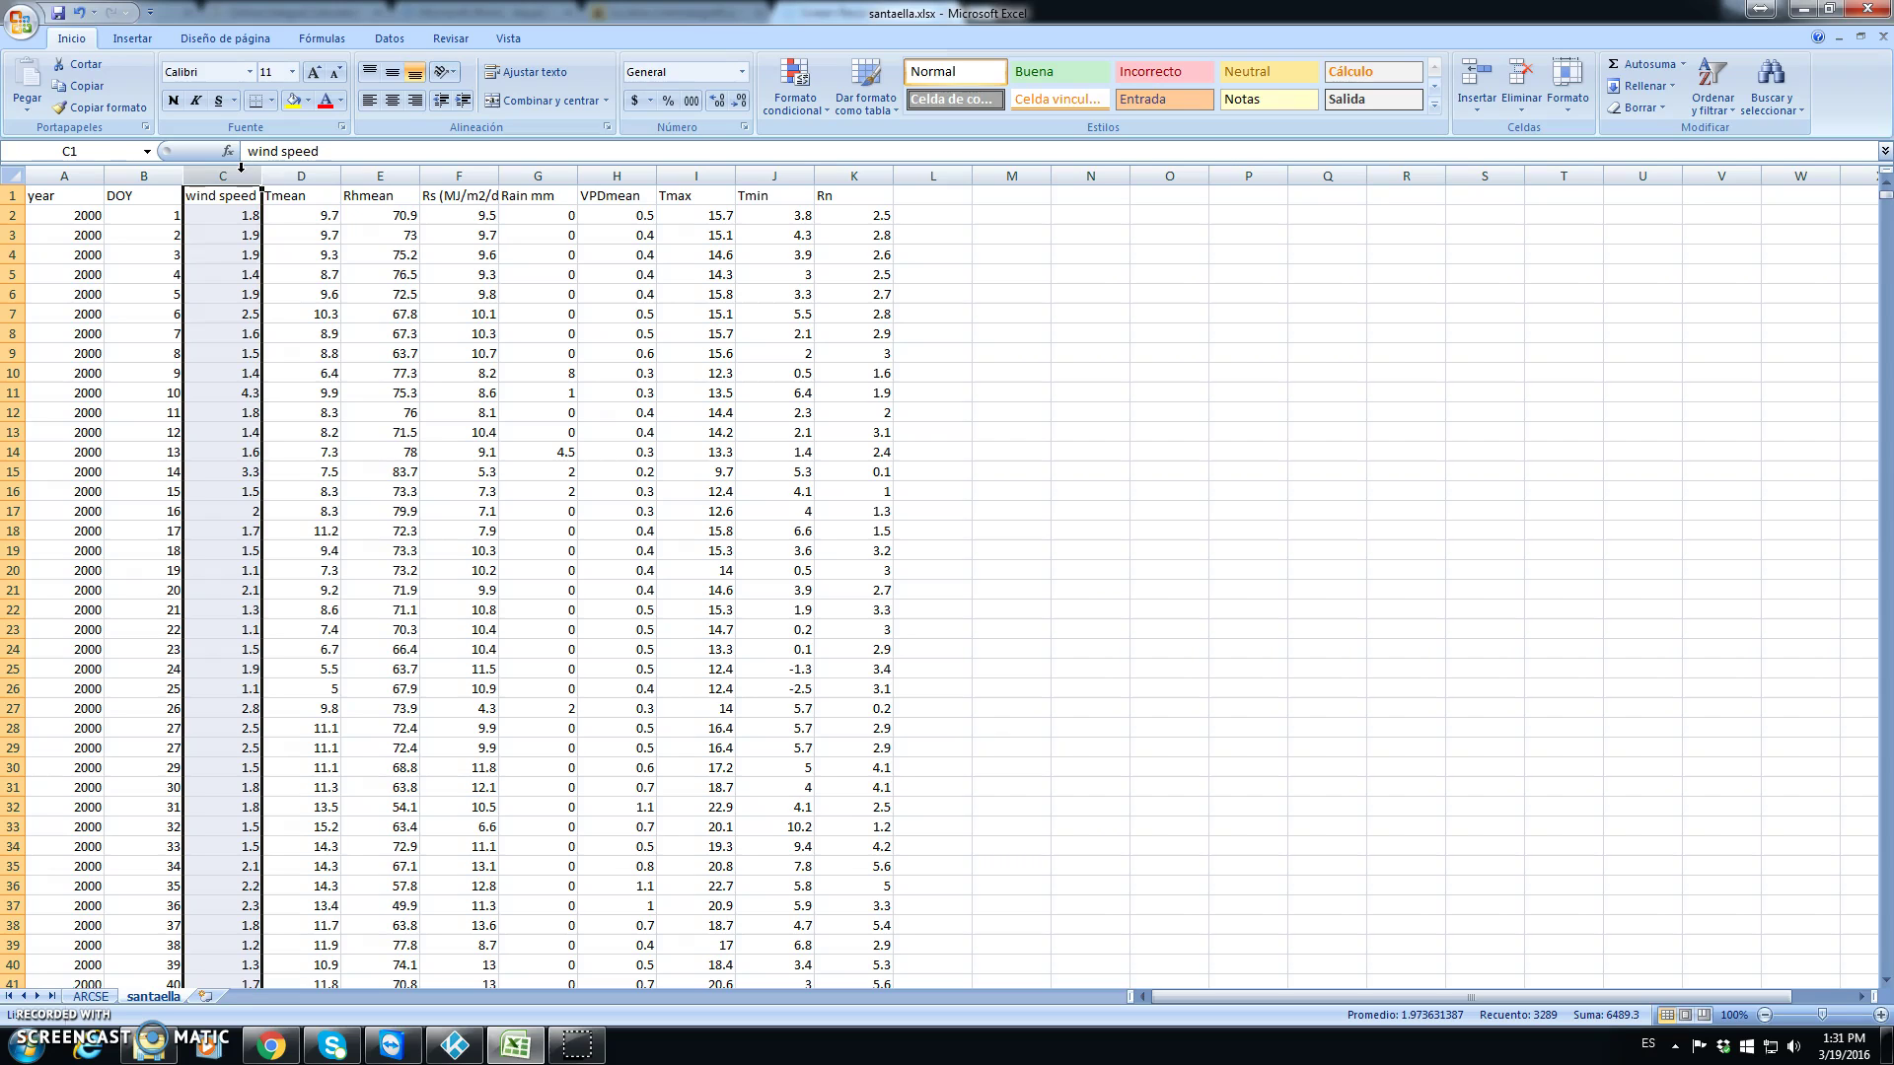
left_click(304, 173)
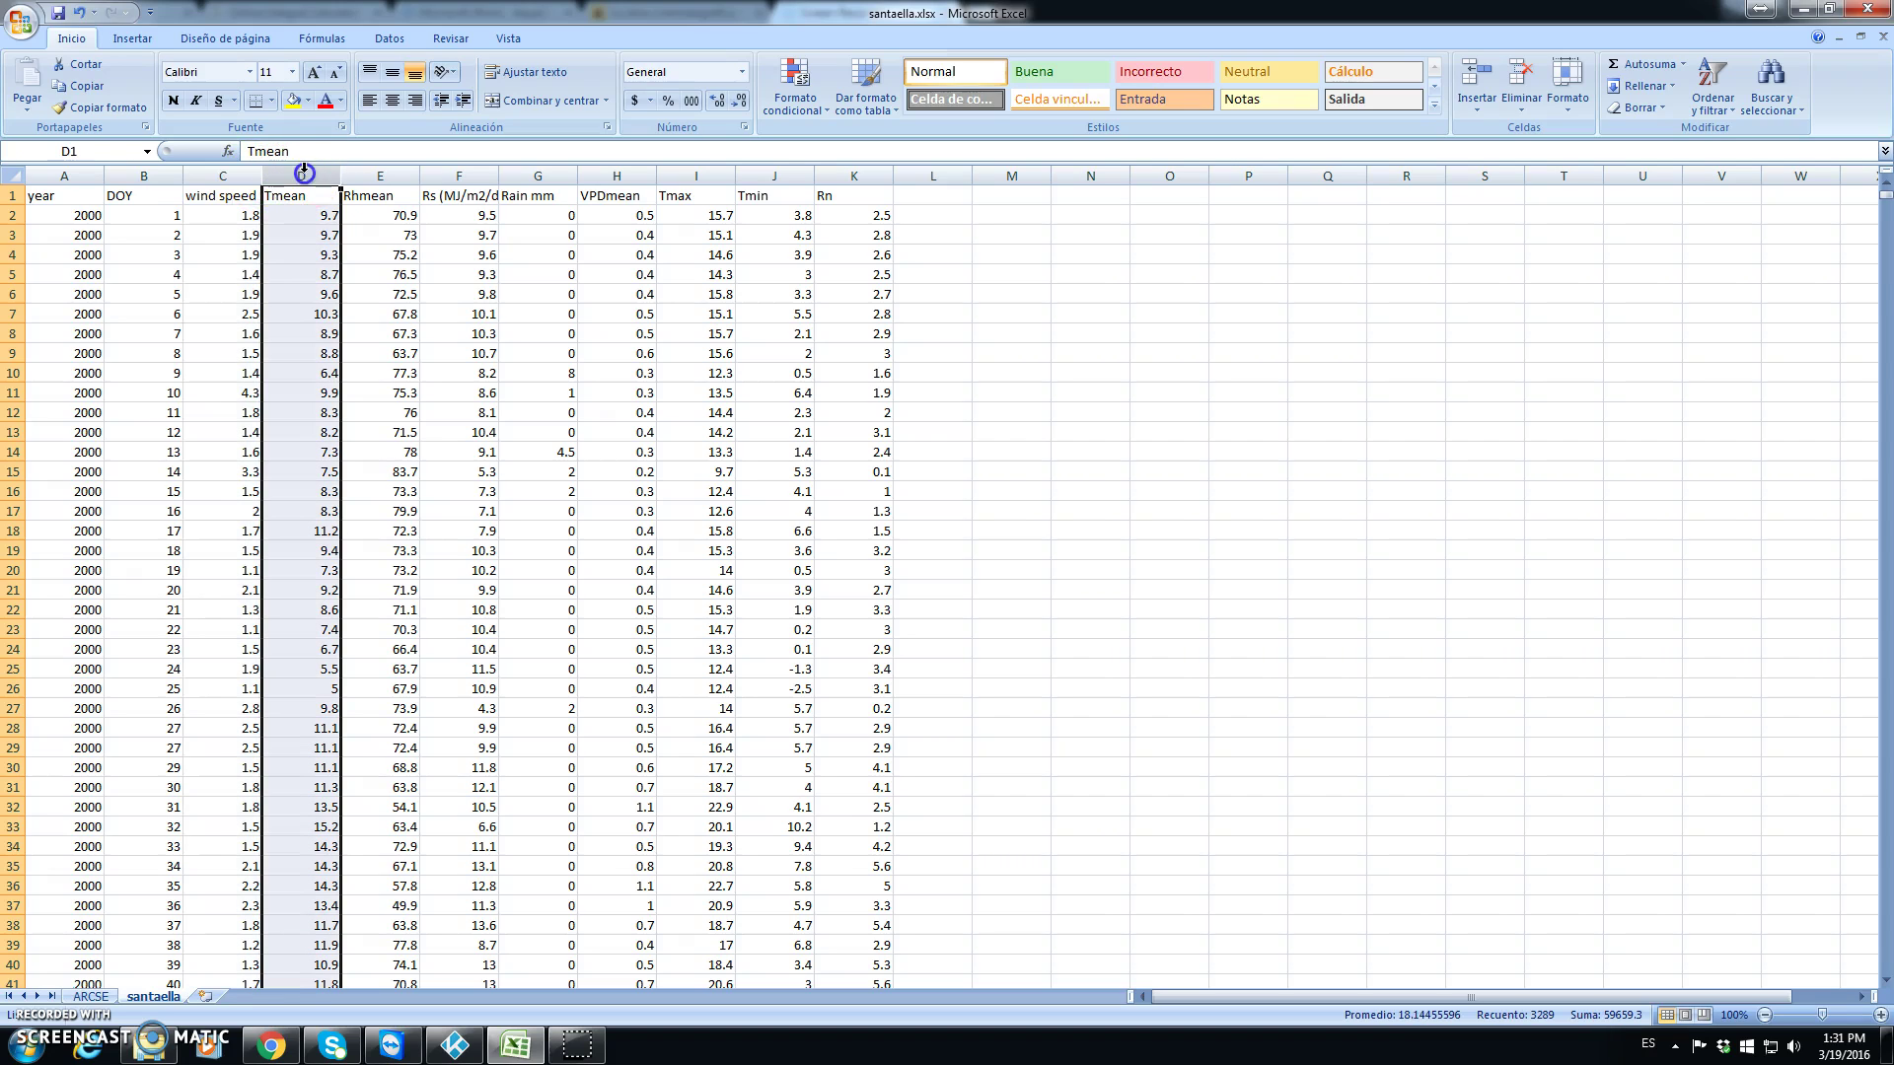
left_click(397, 172)
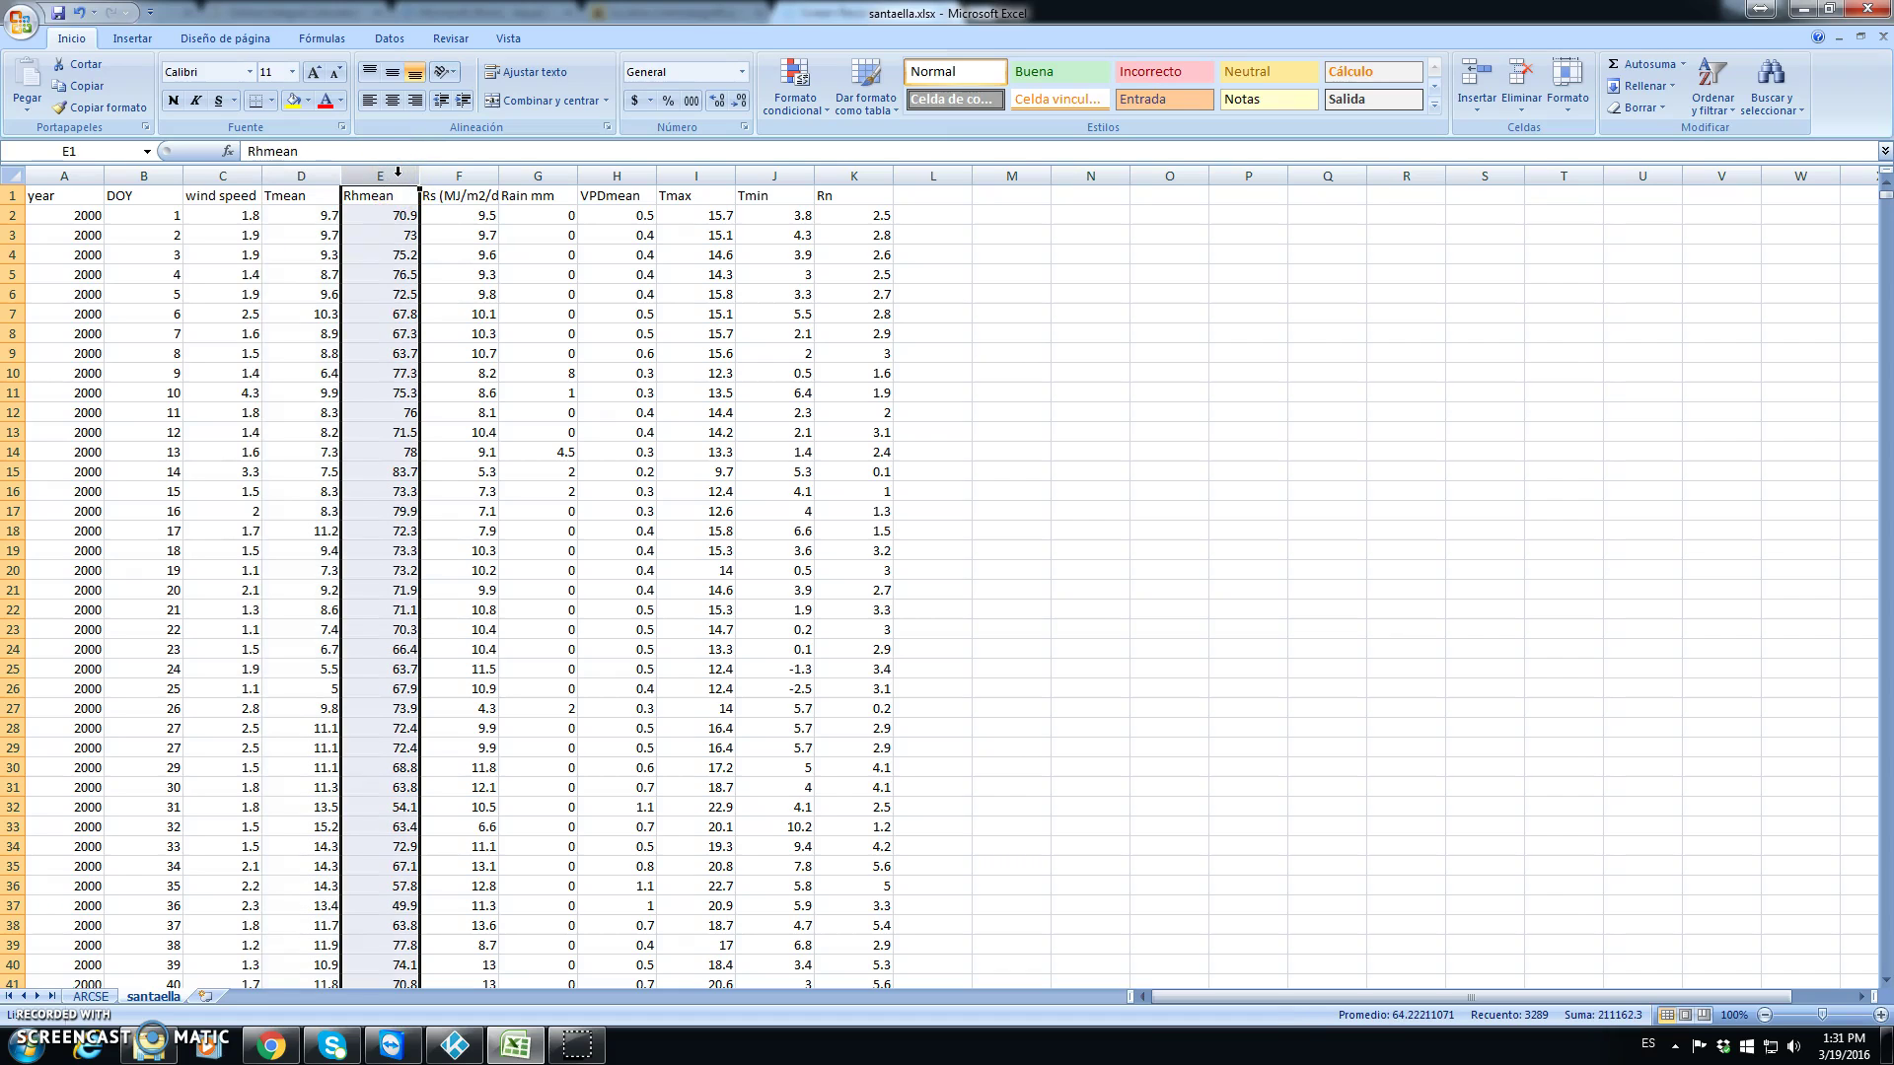
left_click(458, 170)
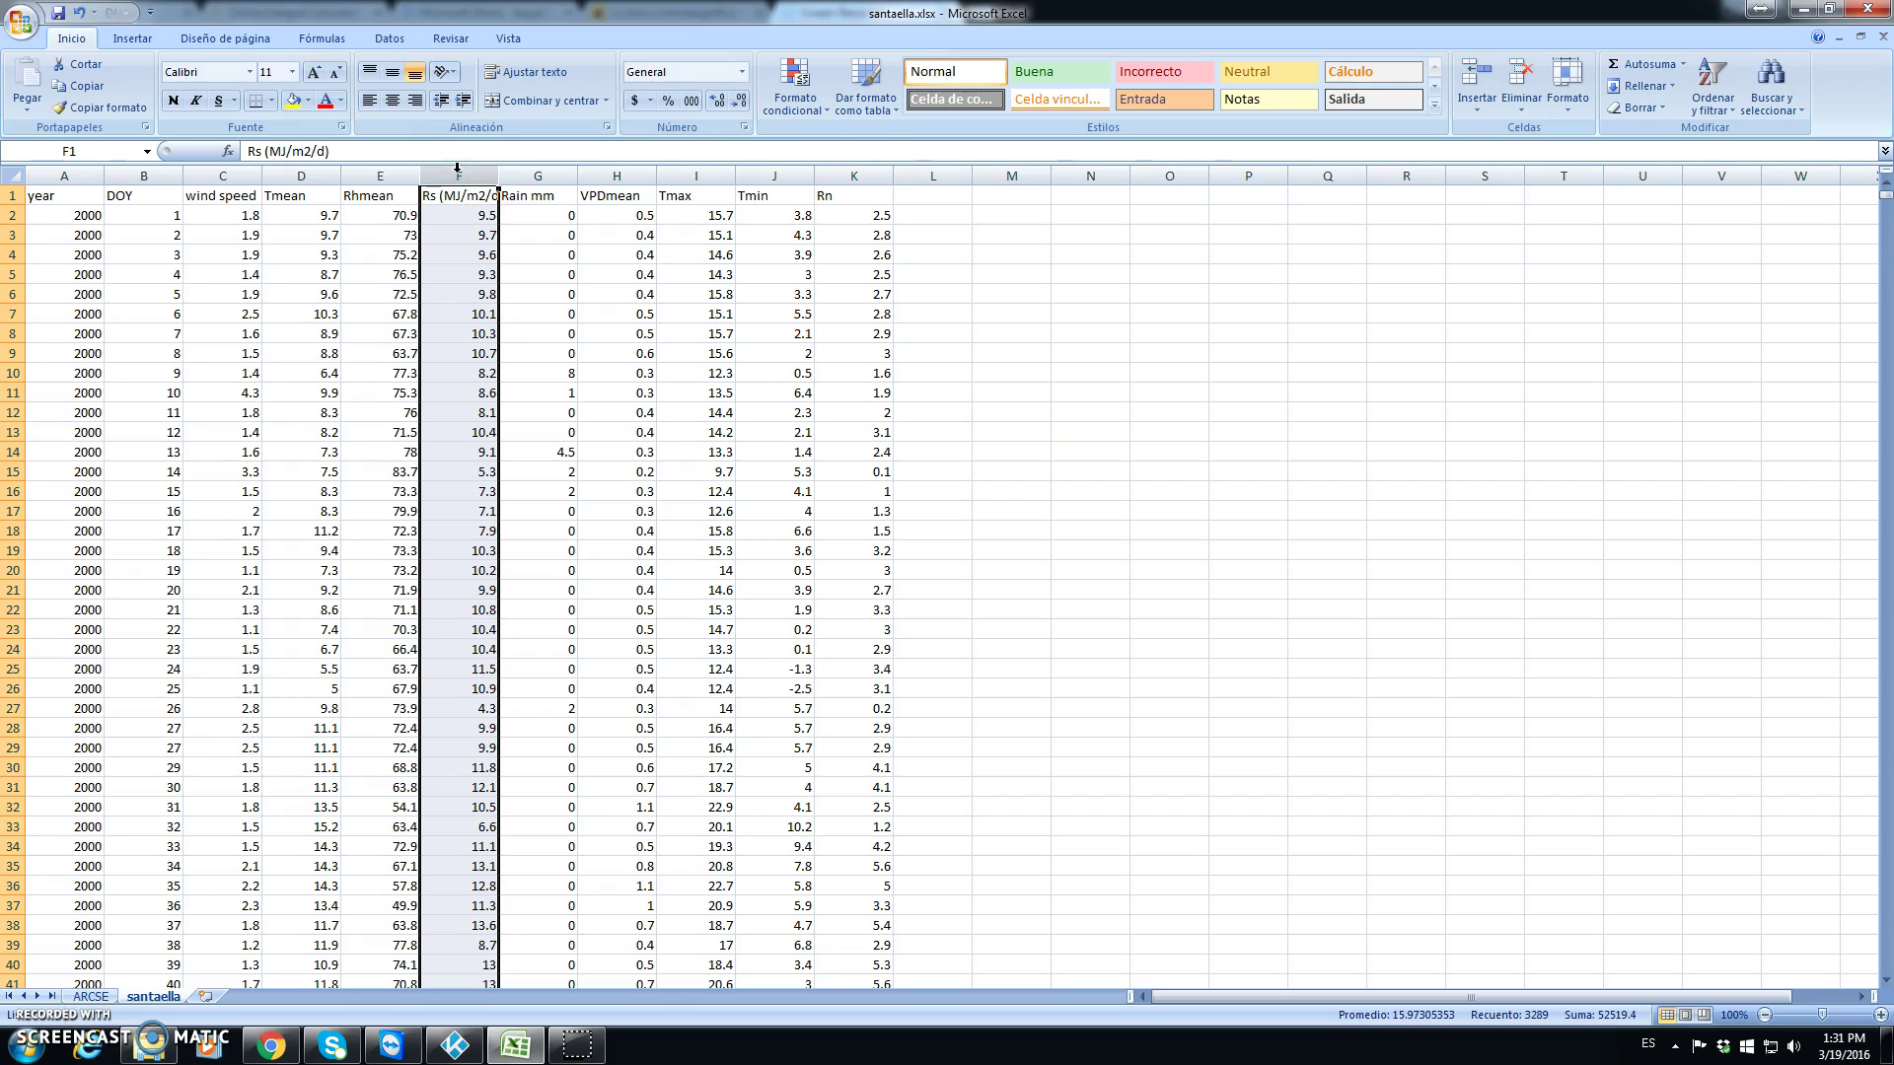
left_click(545, 173)
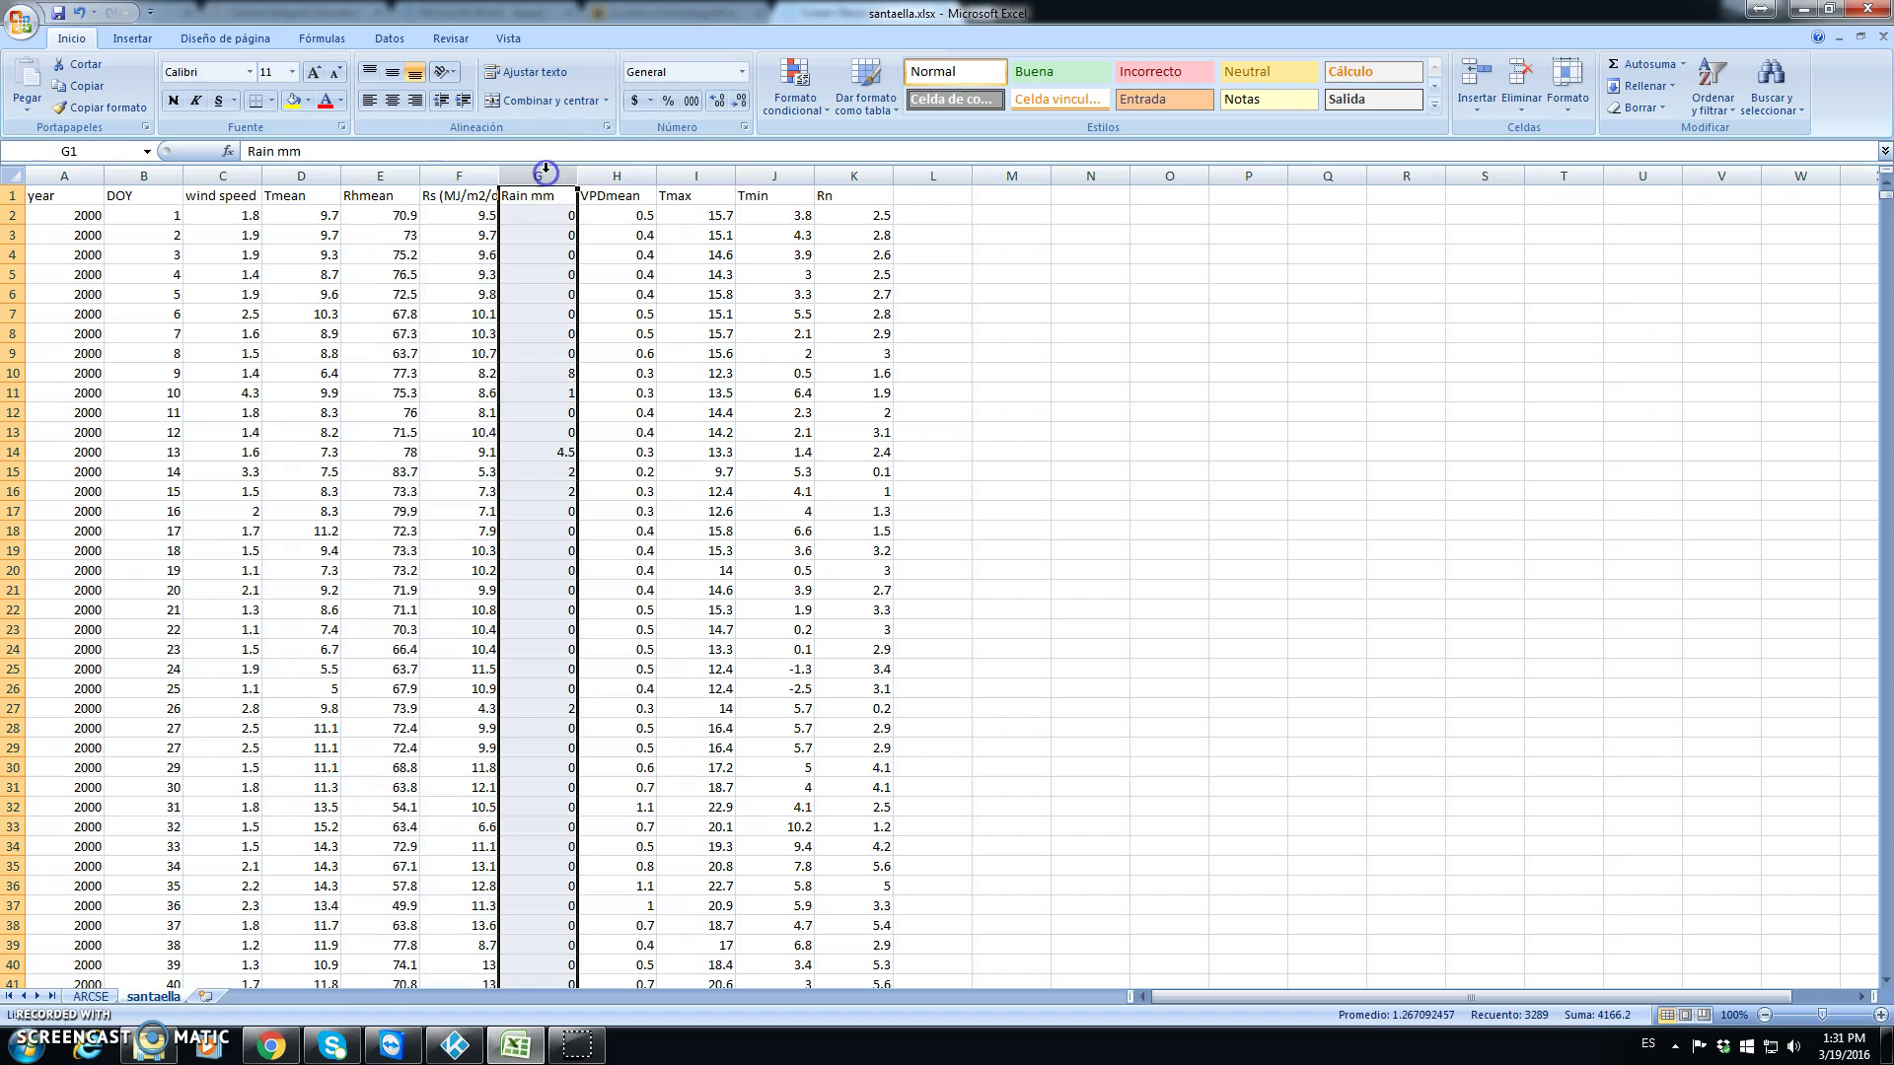
left_click(622, 172)
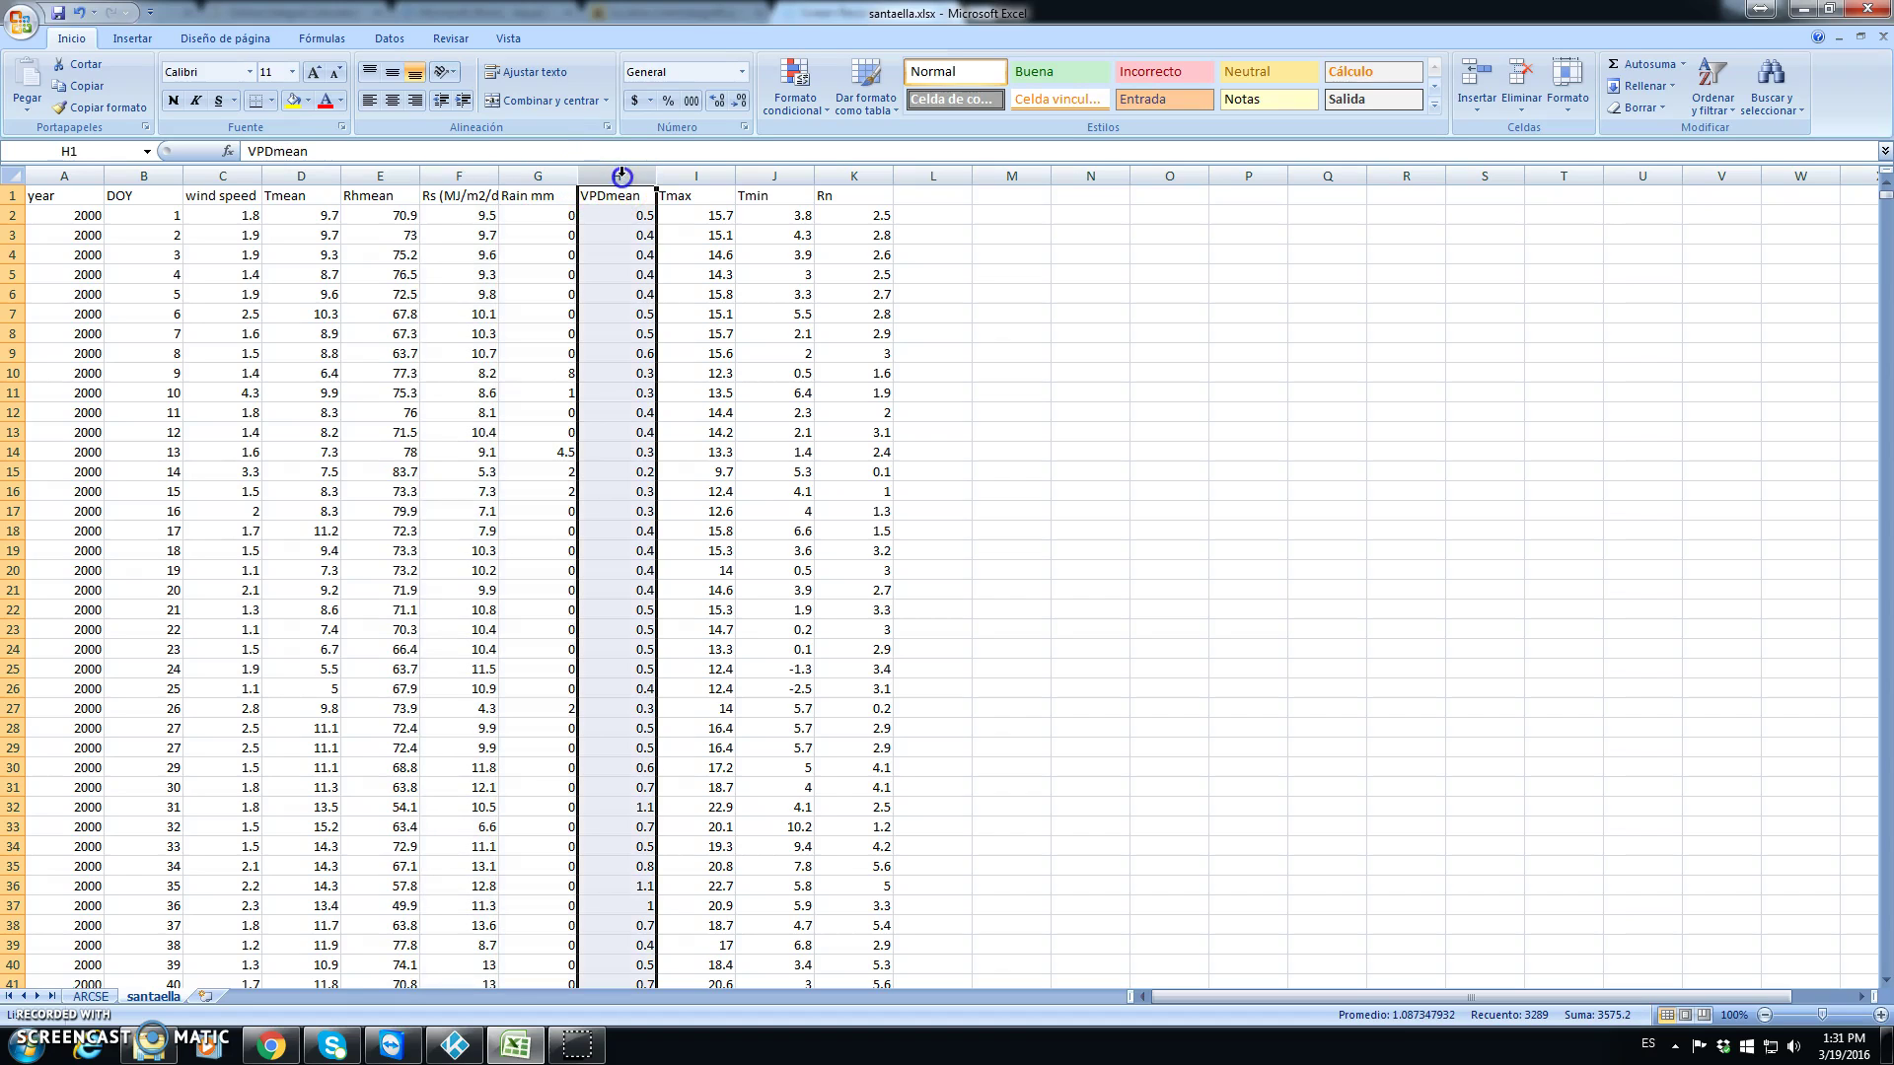
left_click(720, 169)
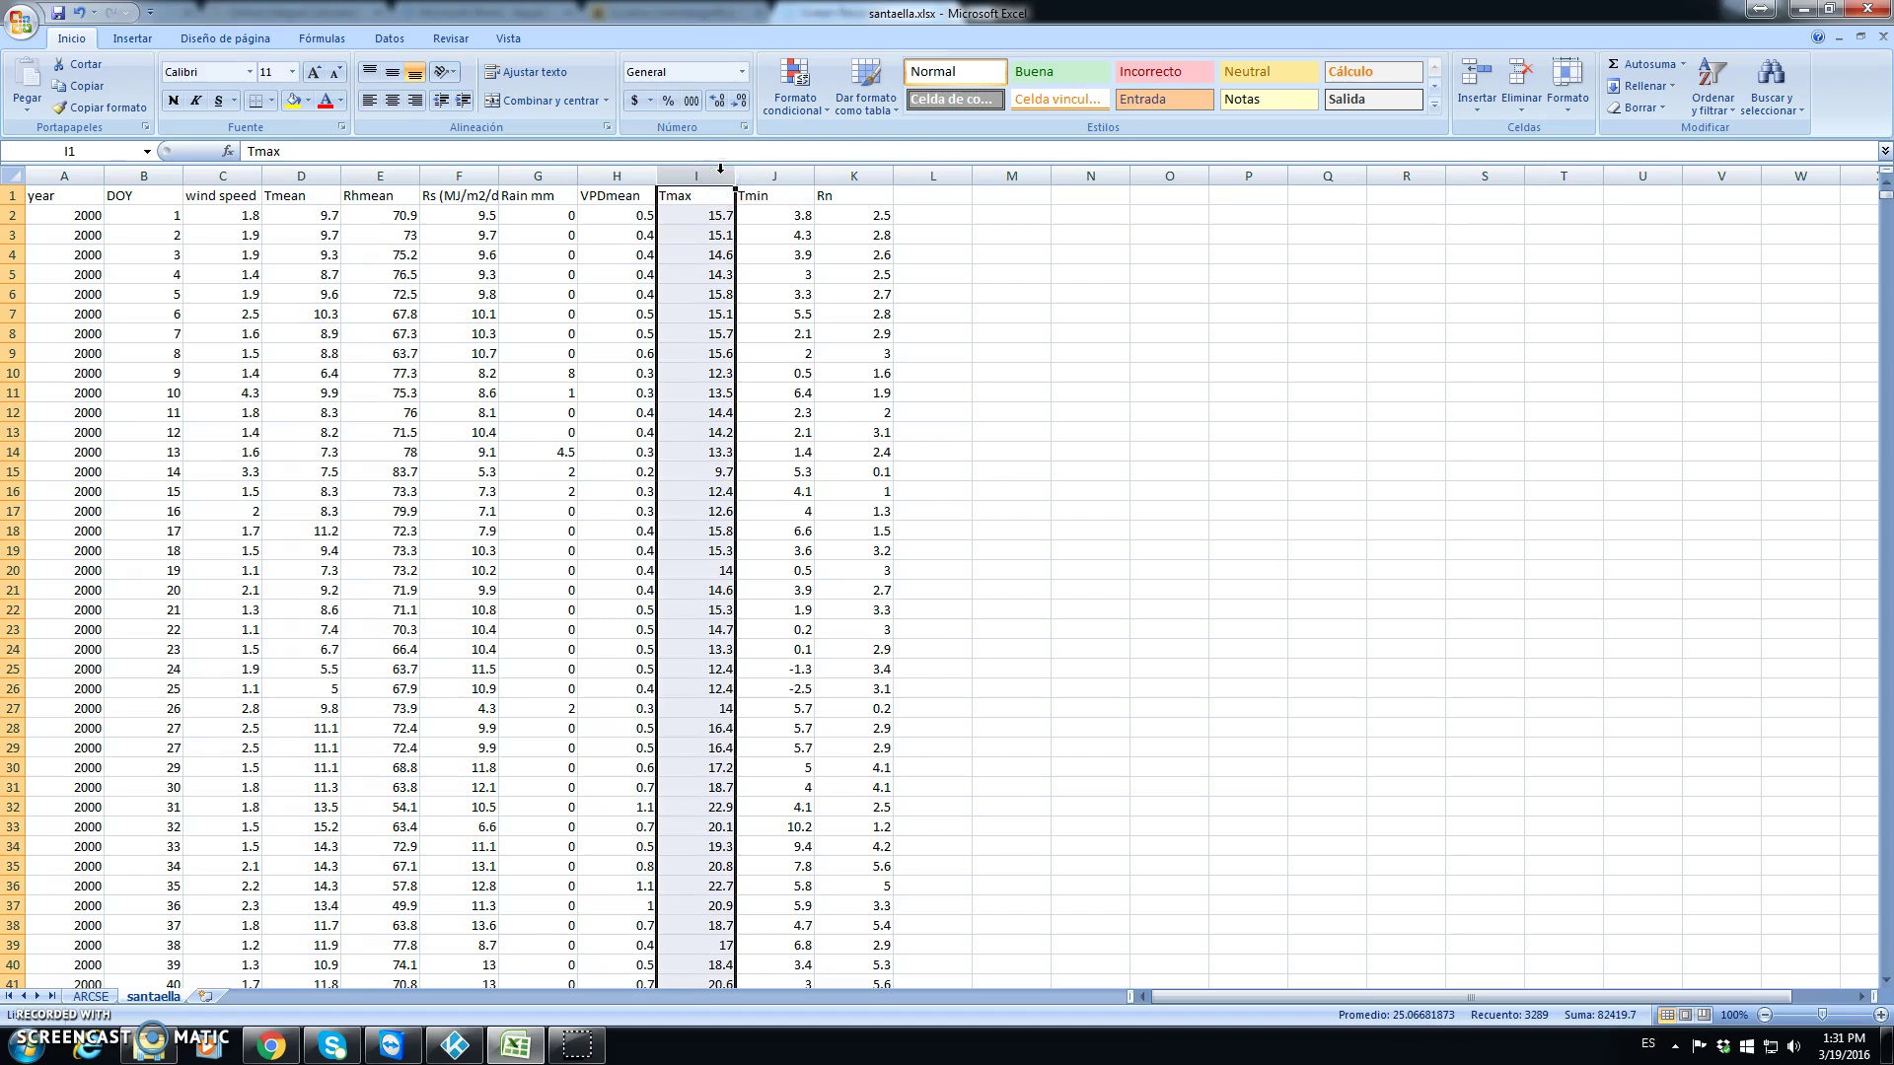
left_click(781, 176)
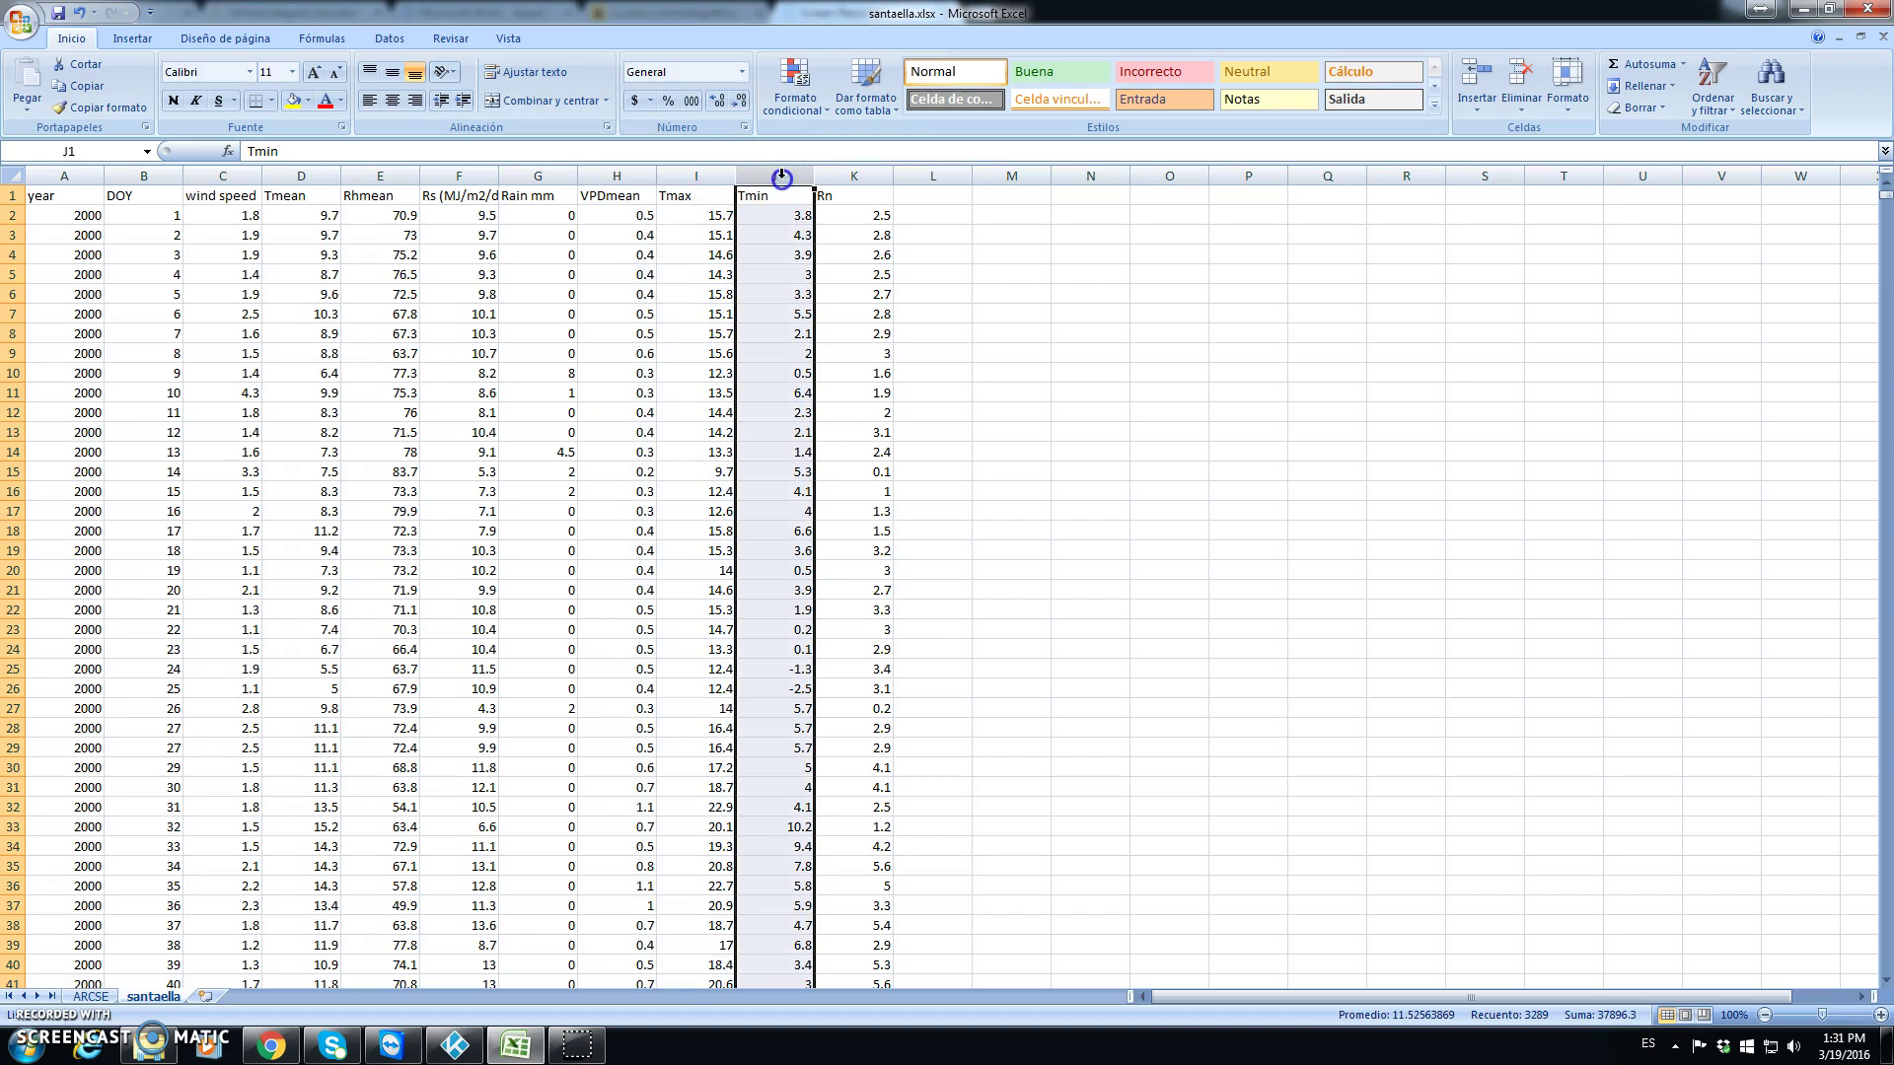
left_click(860, 171)
left_click(864, 168)
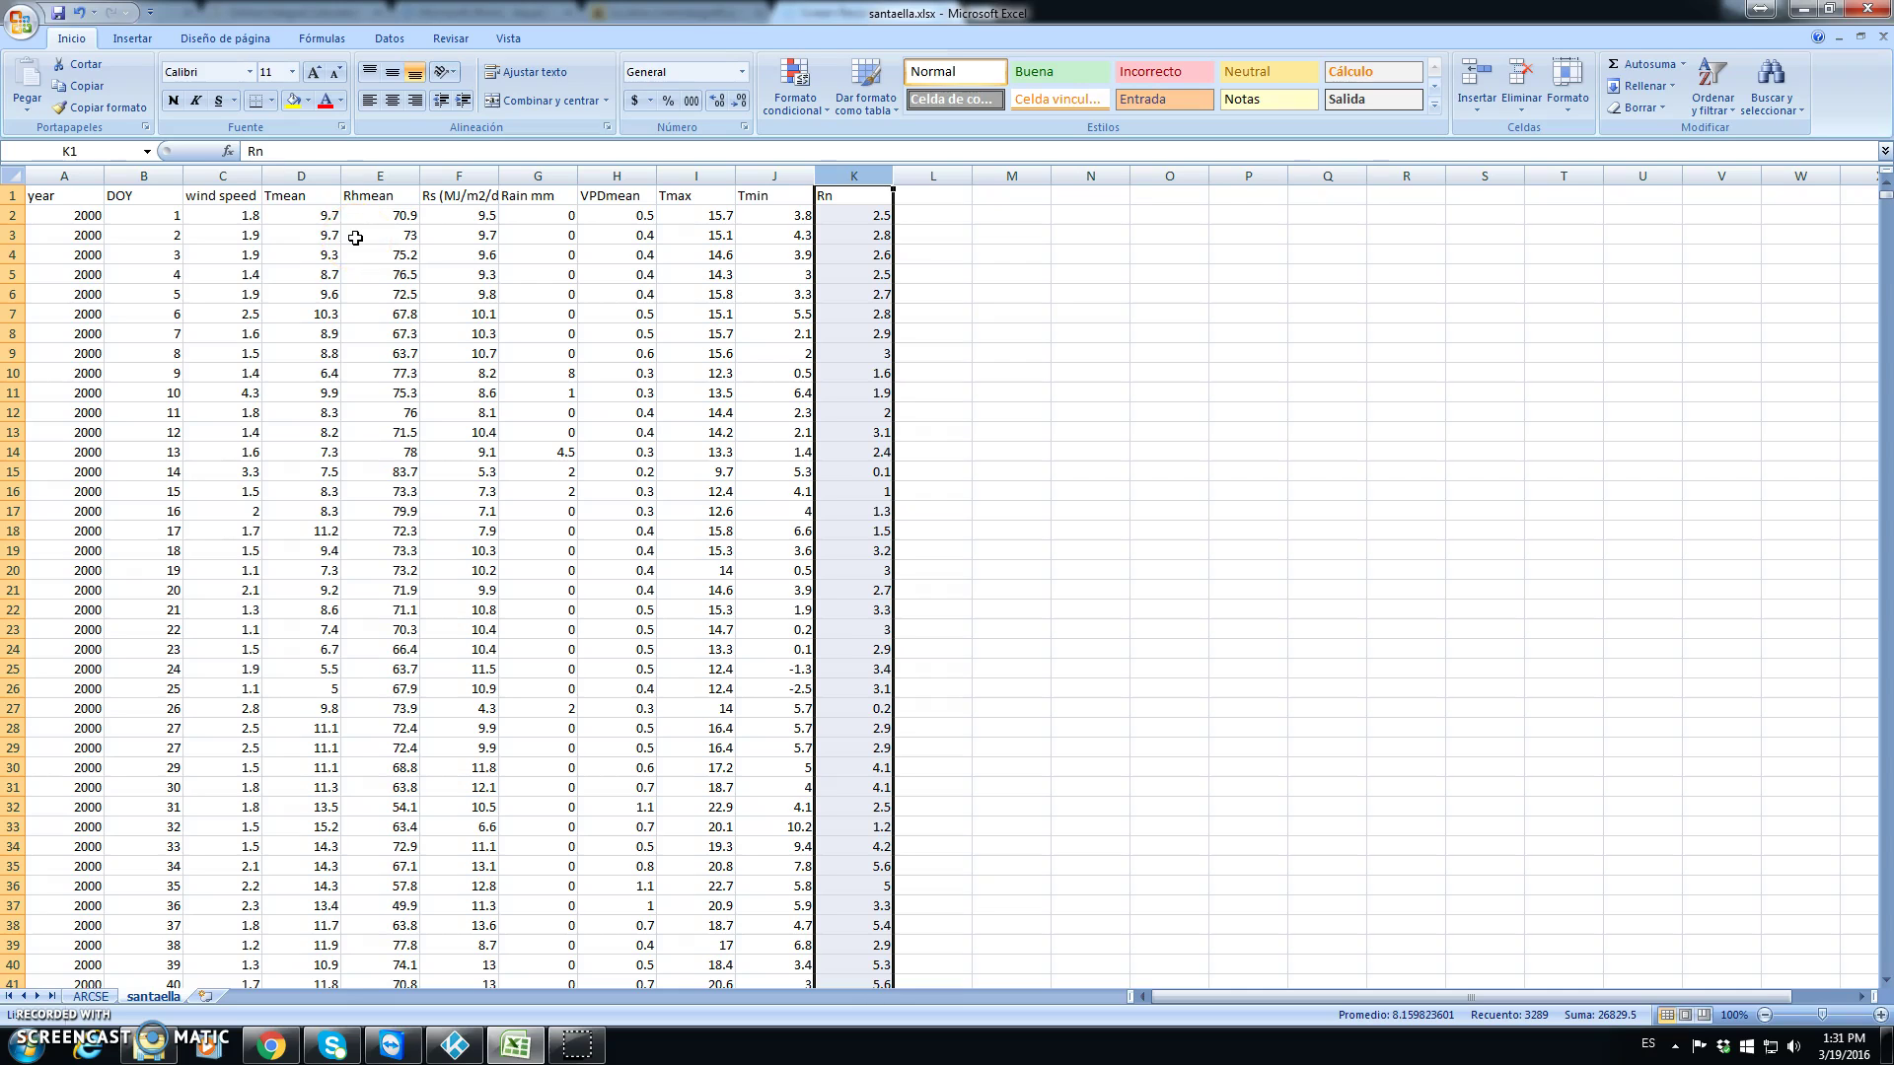
left_click(691, 169)
left_click(784, 170)
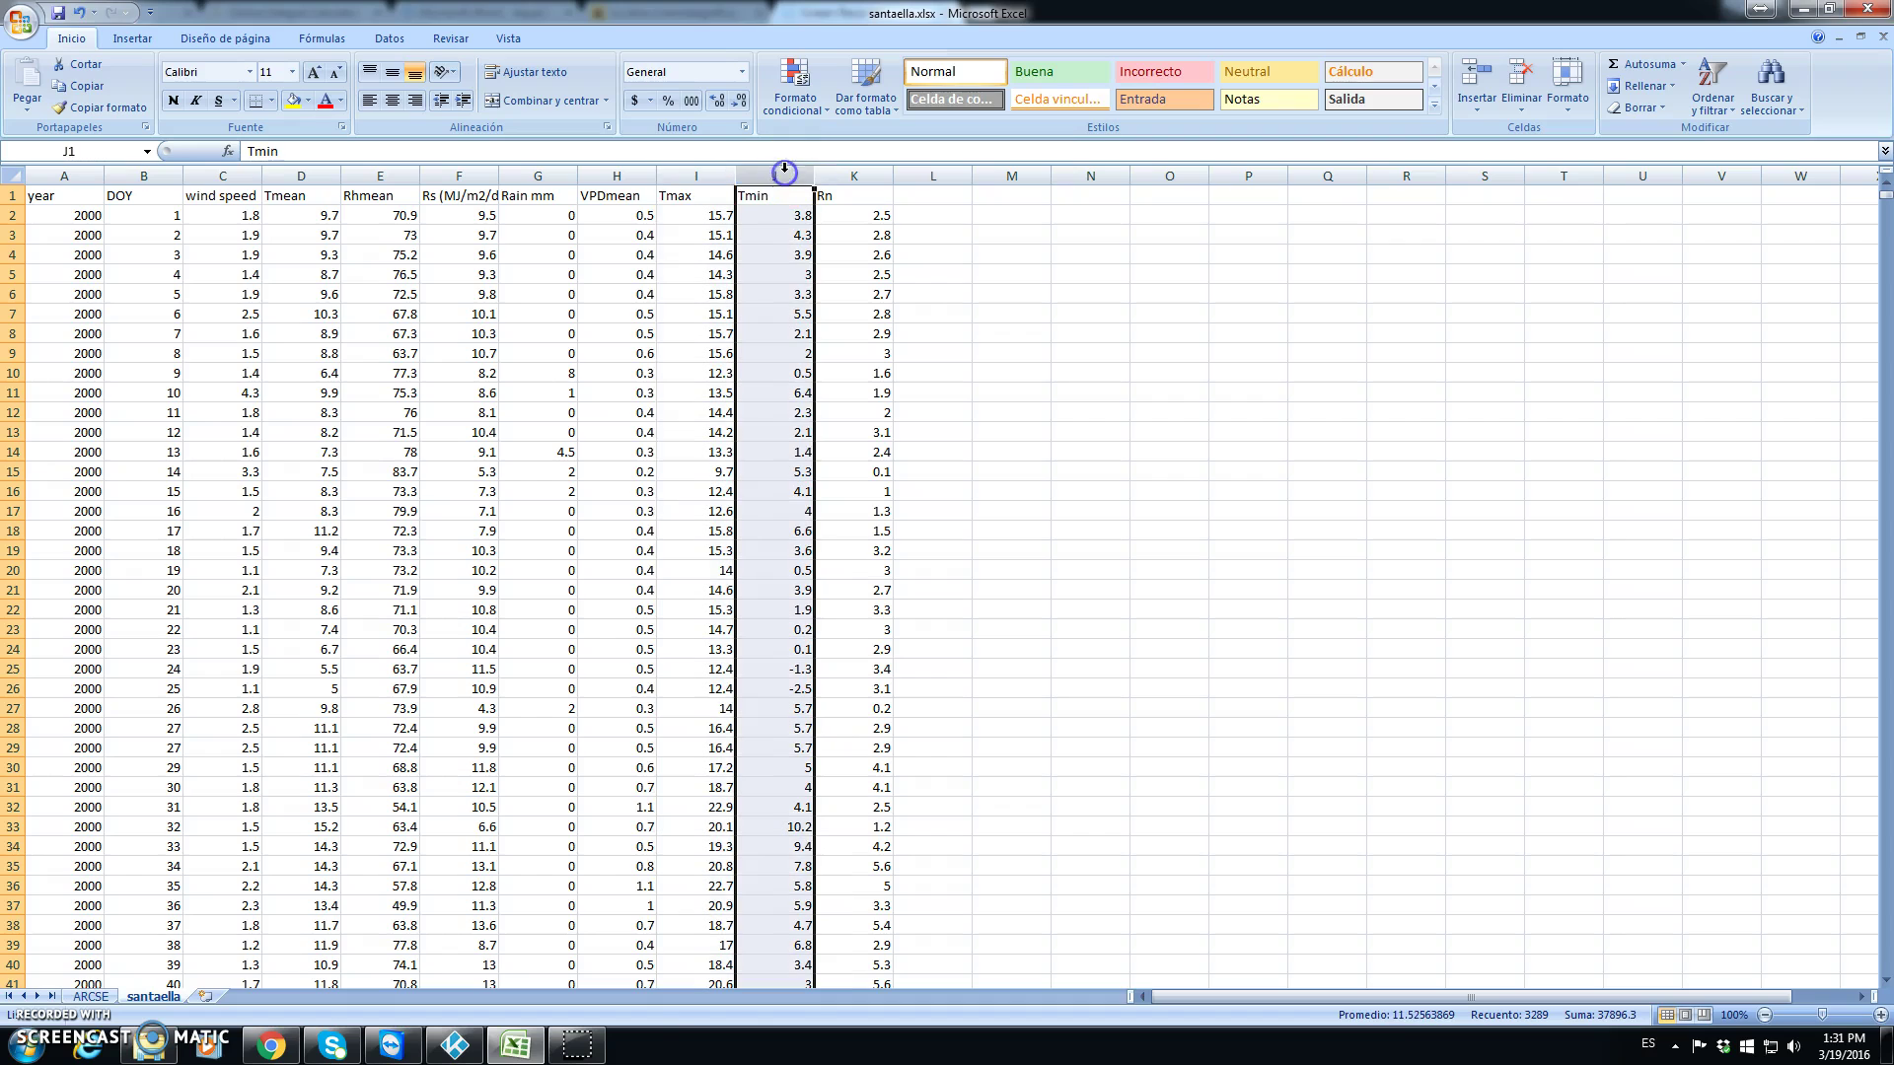
left_click(538, 173)
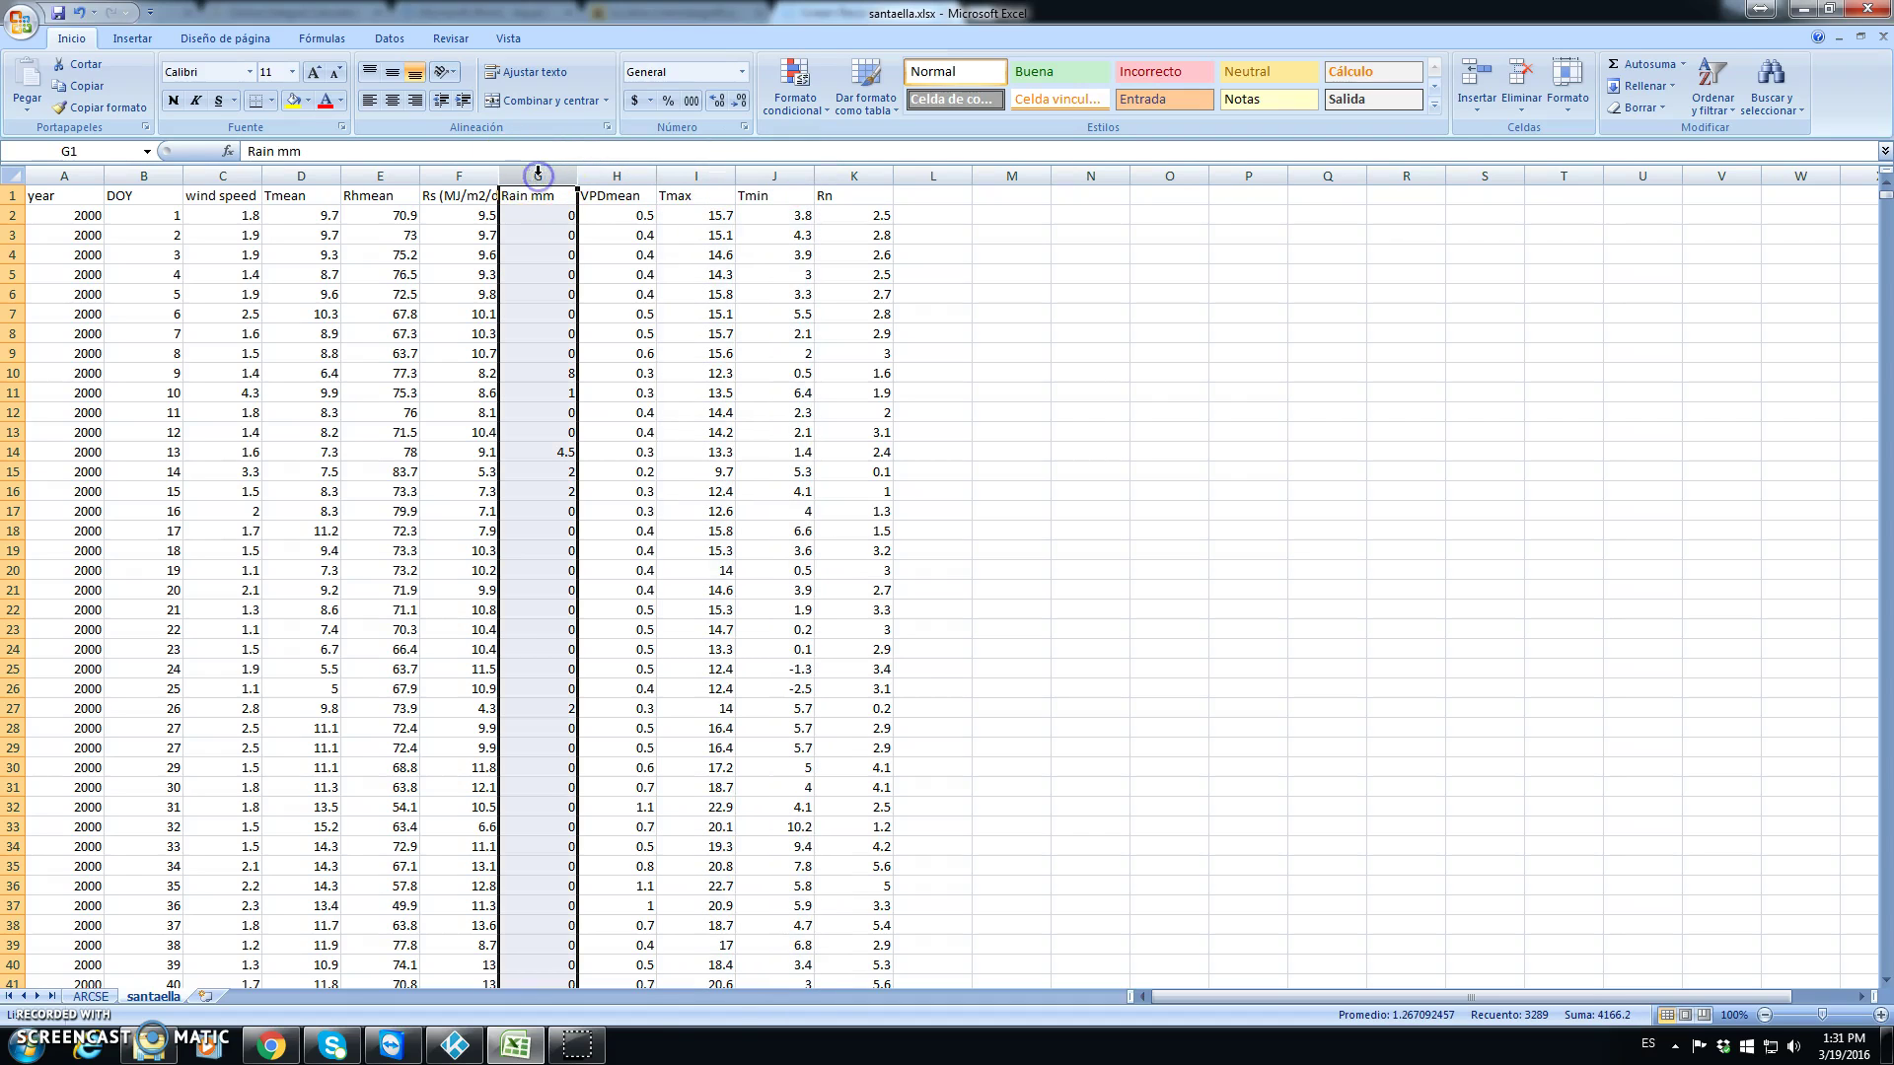
left_click(729, 224)
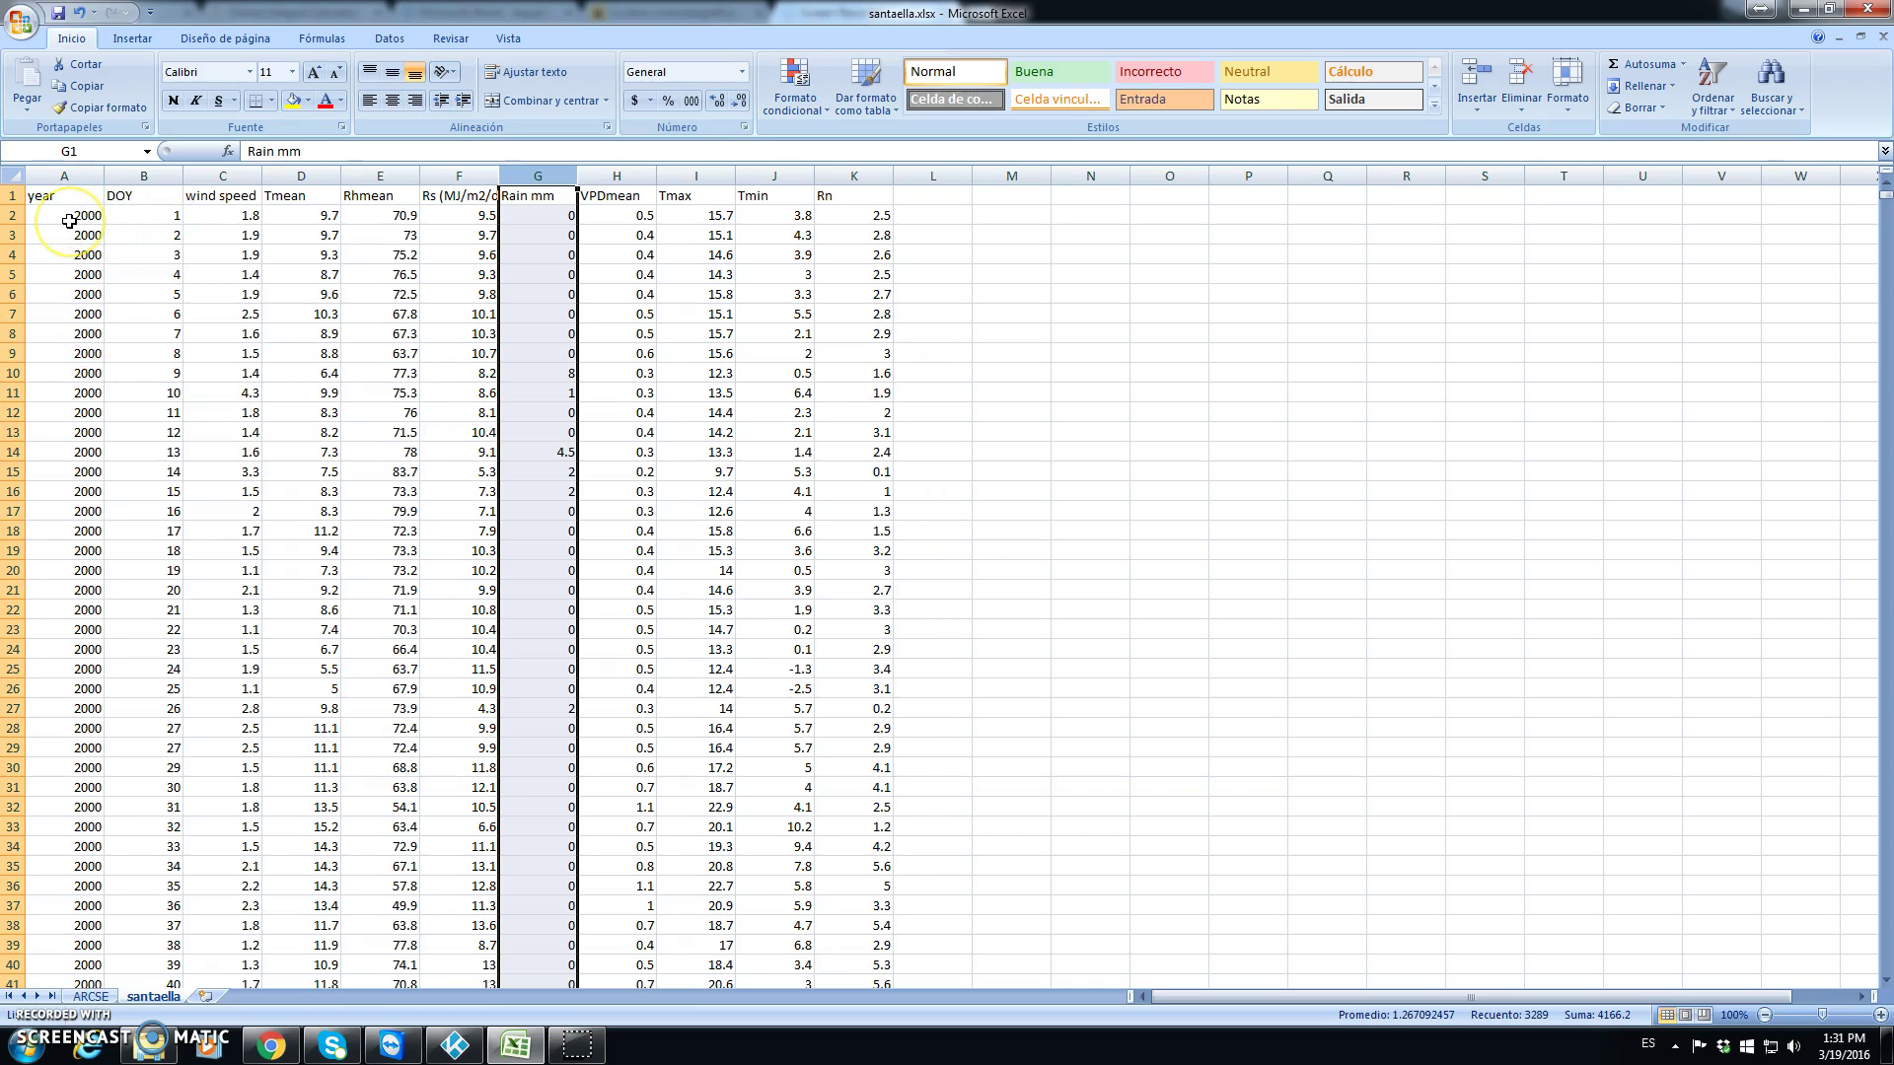
- Copy all data rows without the headers, A2:K3289 of the santaella sheet, into a new sheet starting at A1
left_click_drag(69, 221, 873, 675)
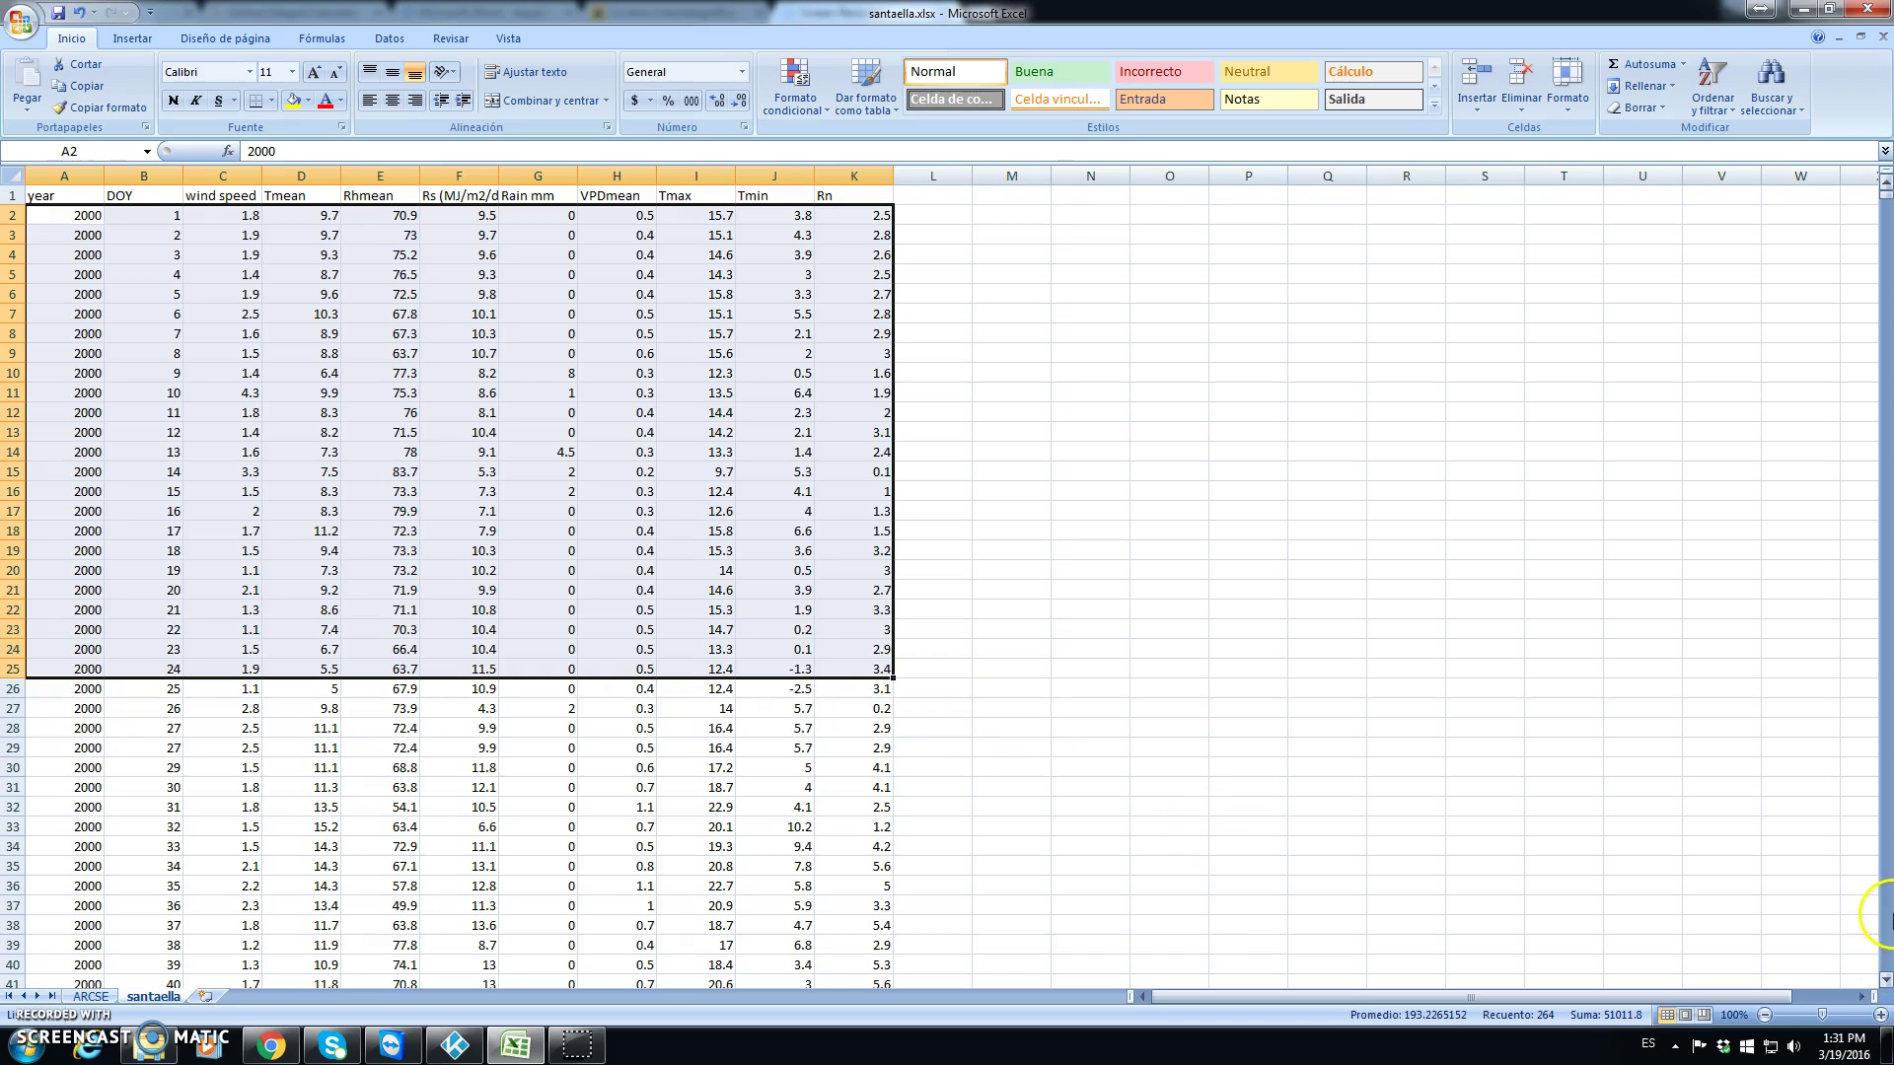
left_click_drag(1884, 192, 1886, 981)
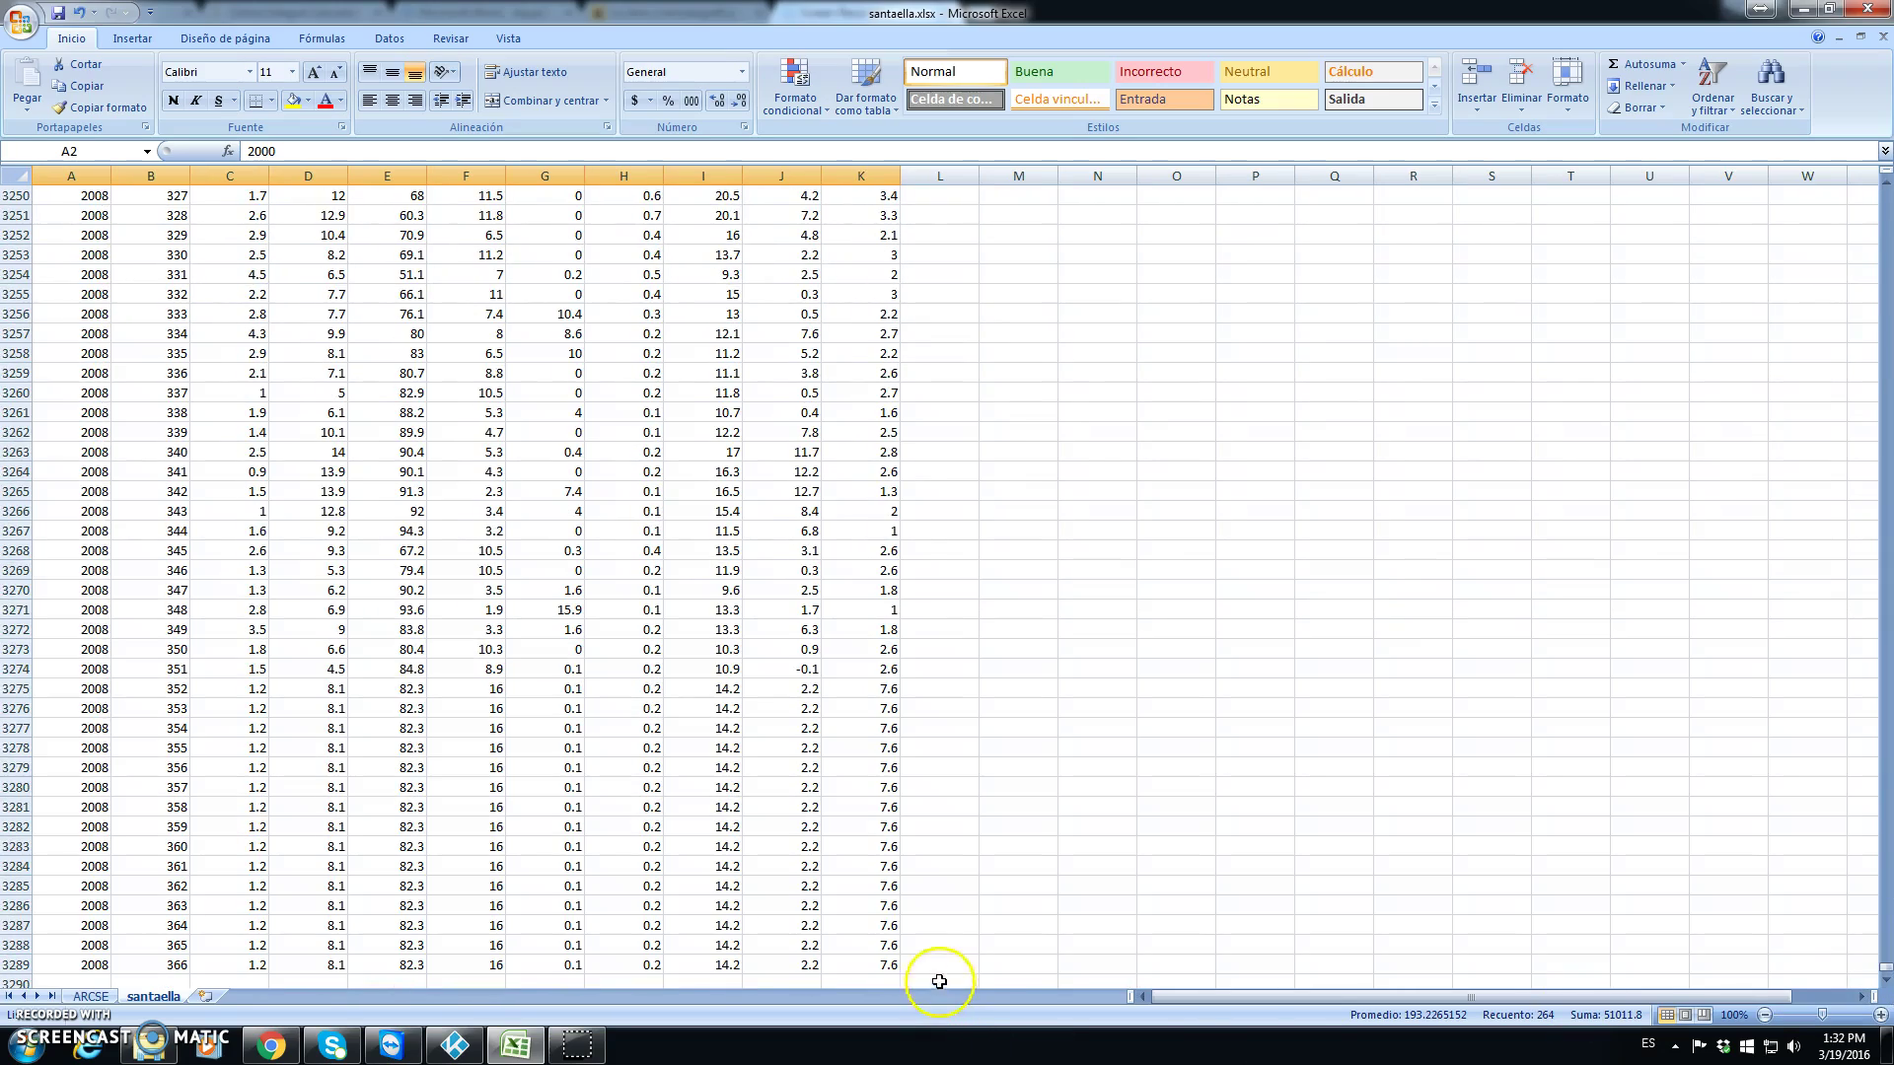
left_click(870, 966, "shift")
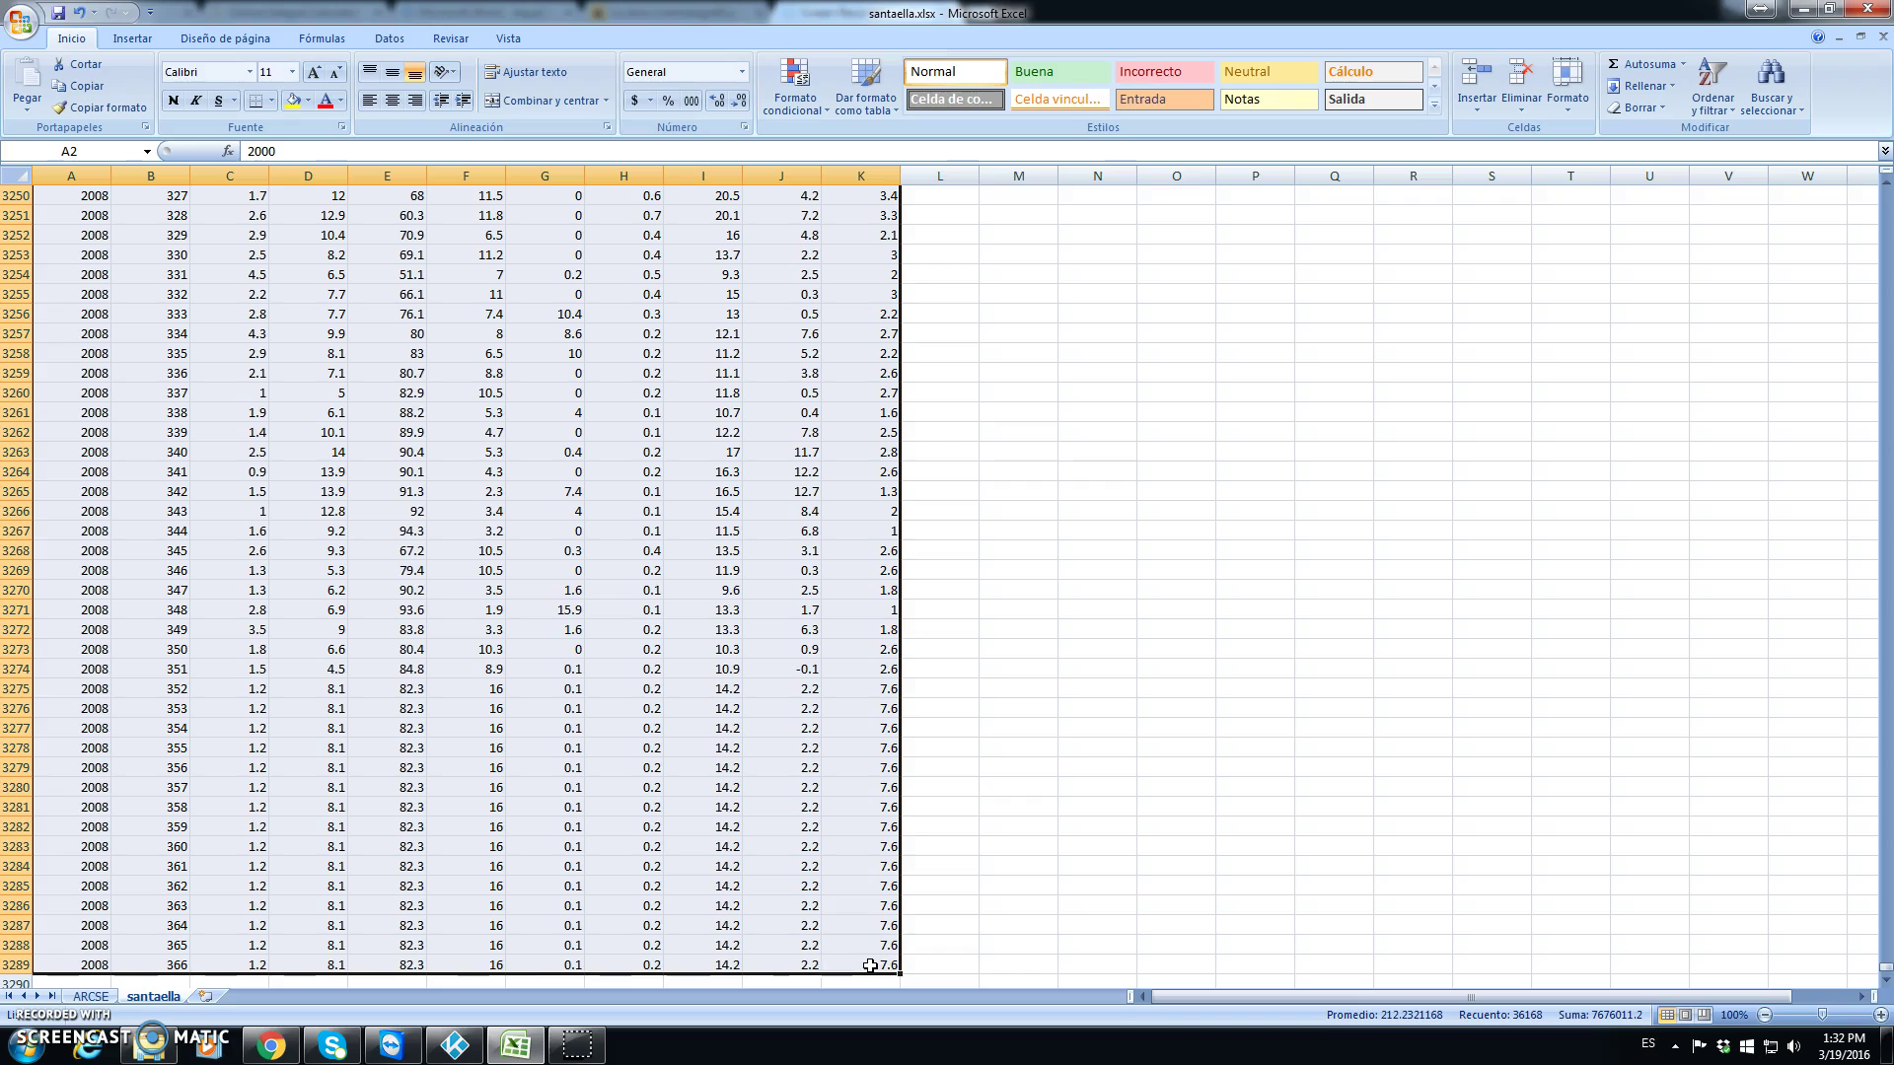
key("ctrl+c")
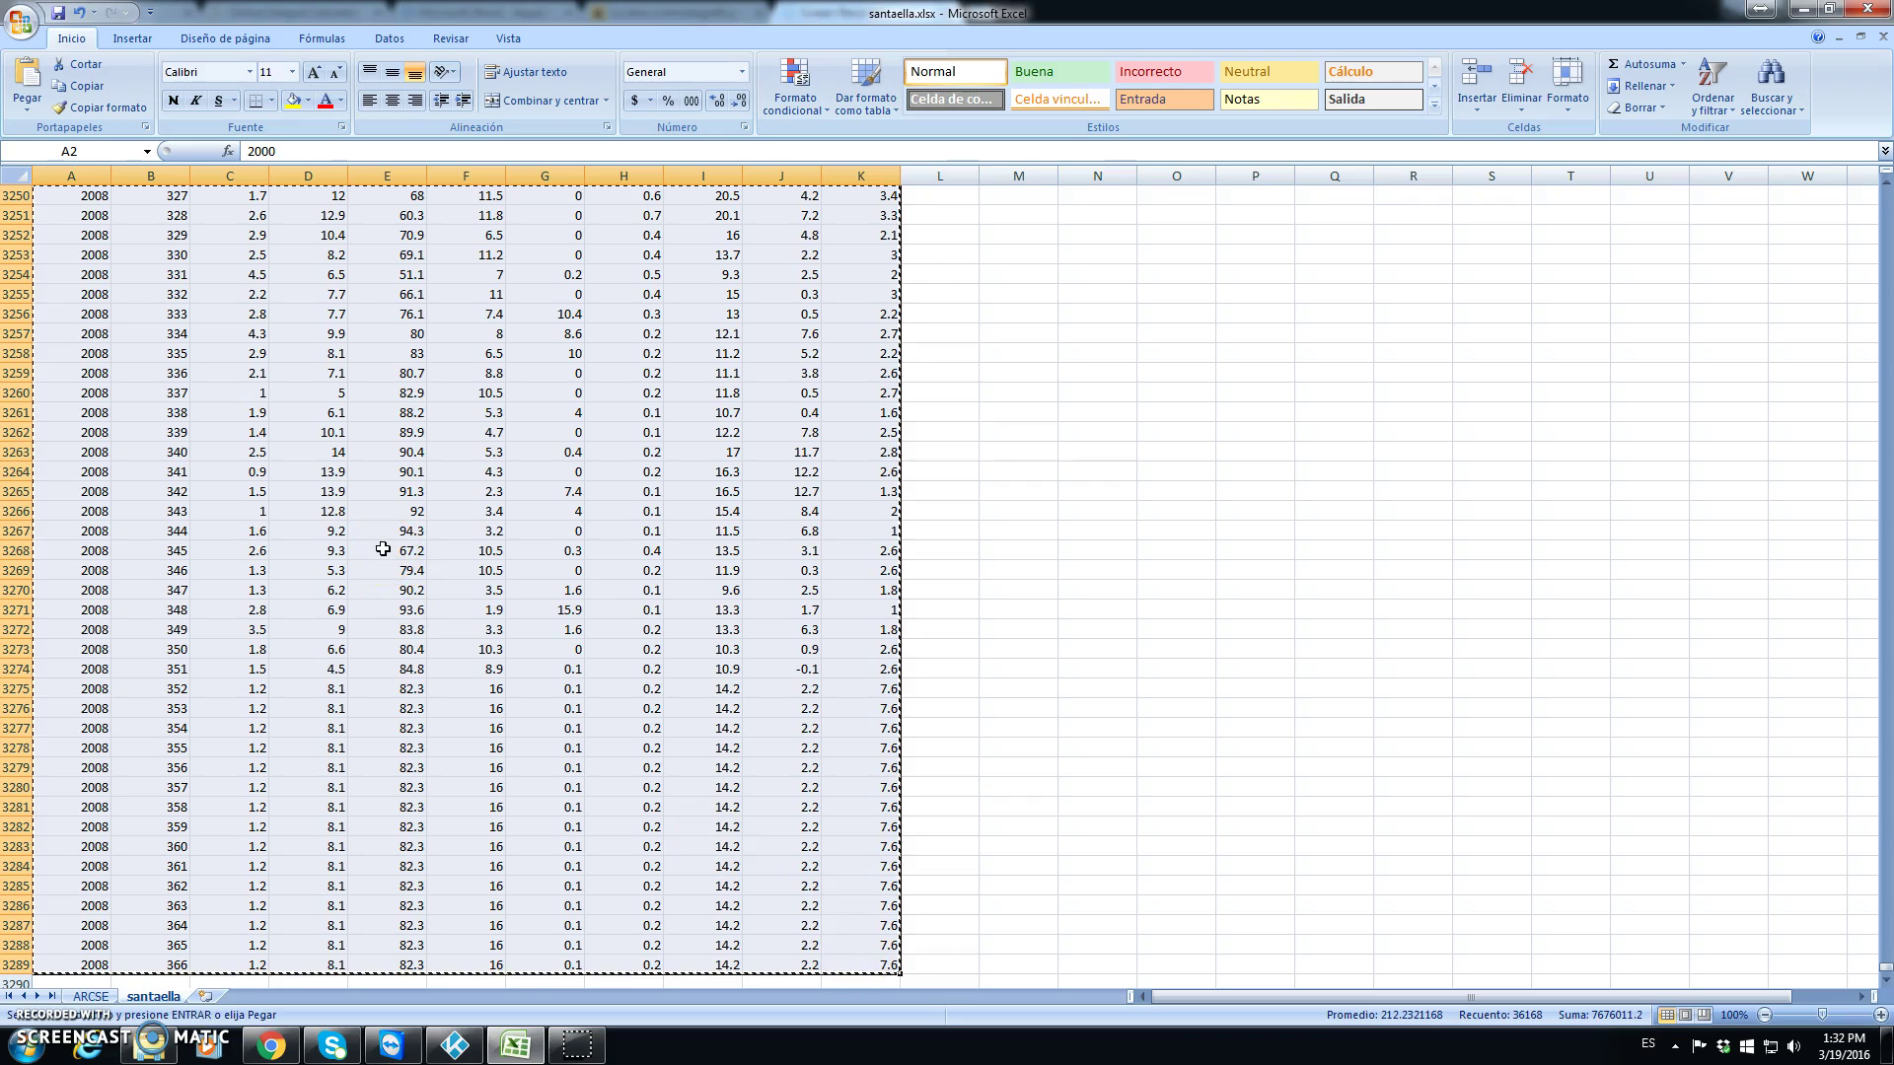
left_click(205, 996)
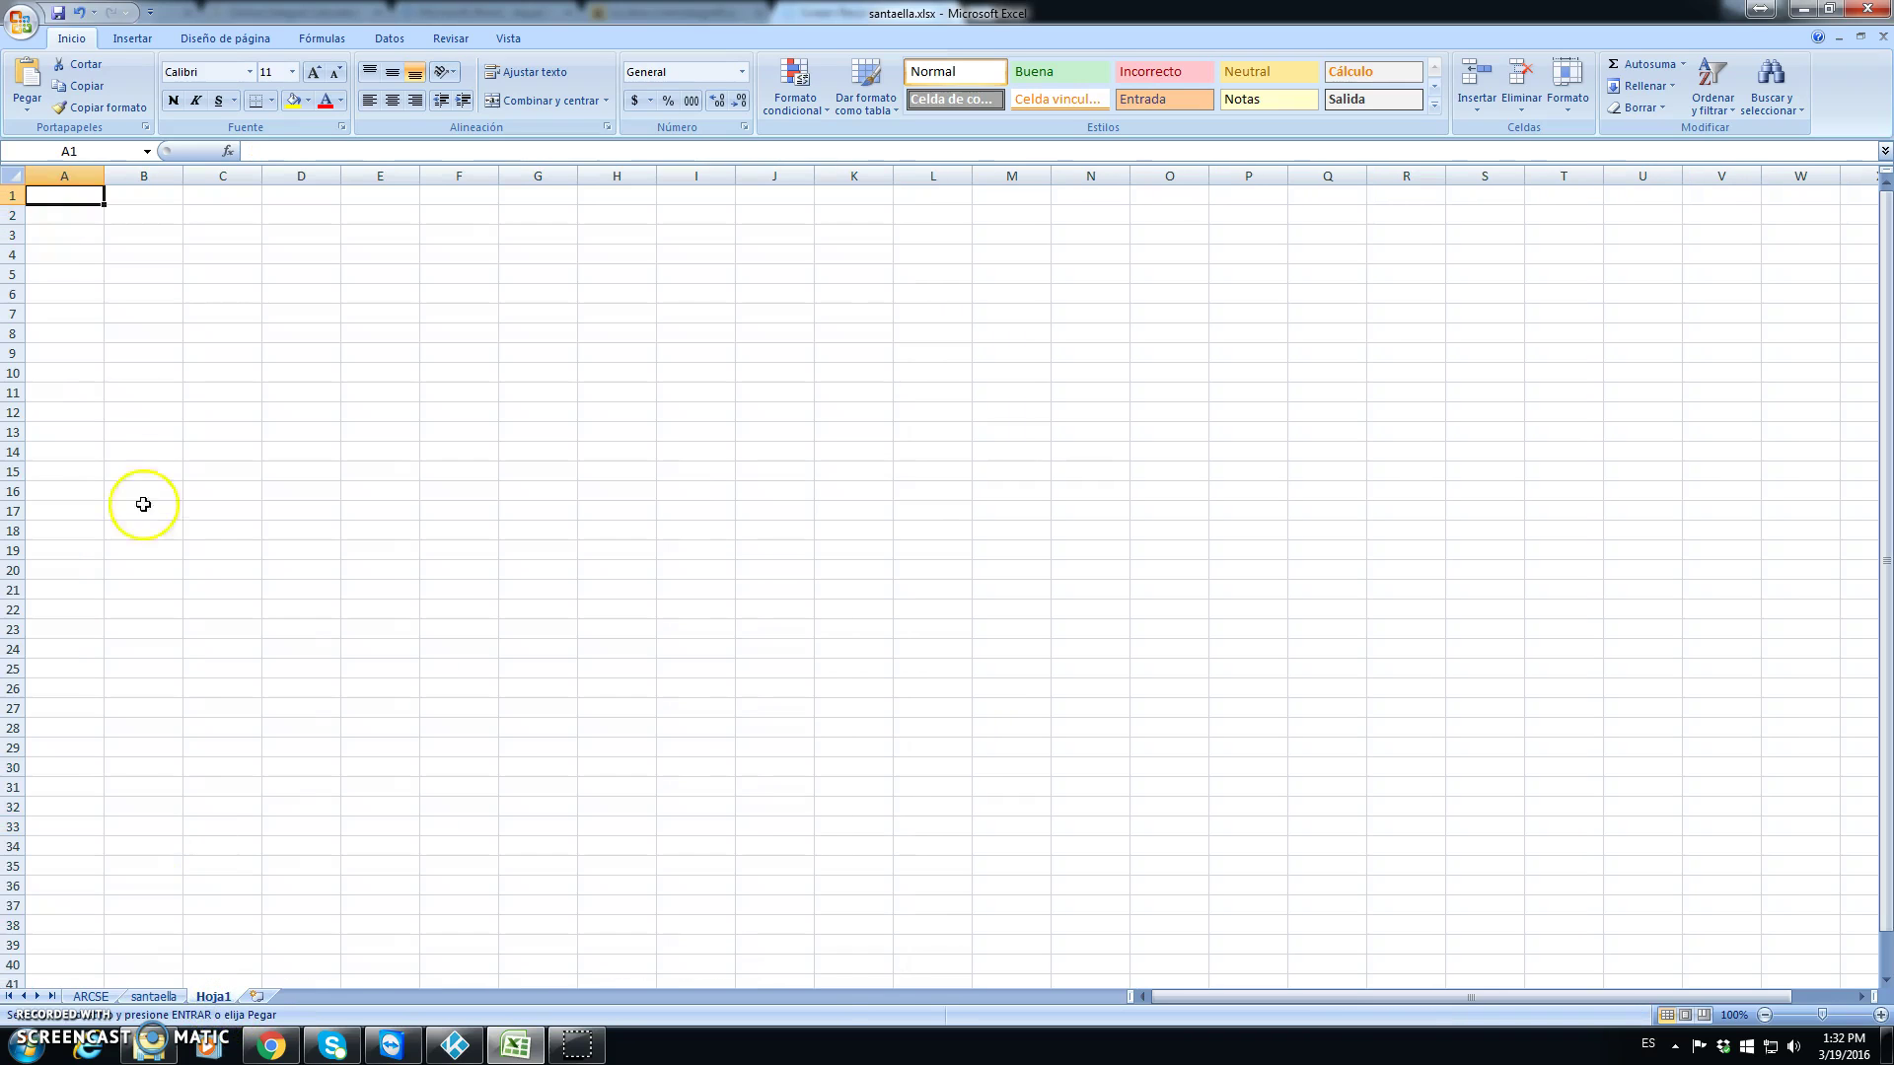
key("ctrl+v")
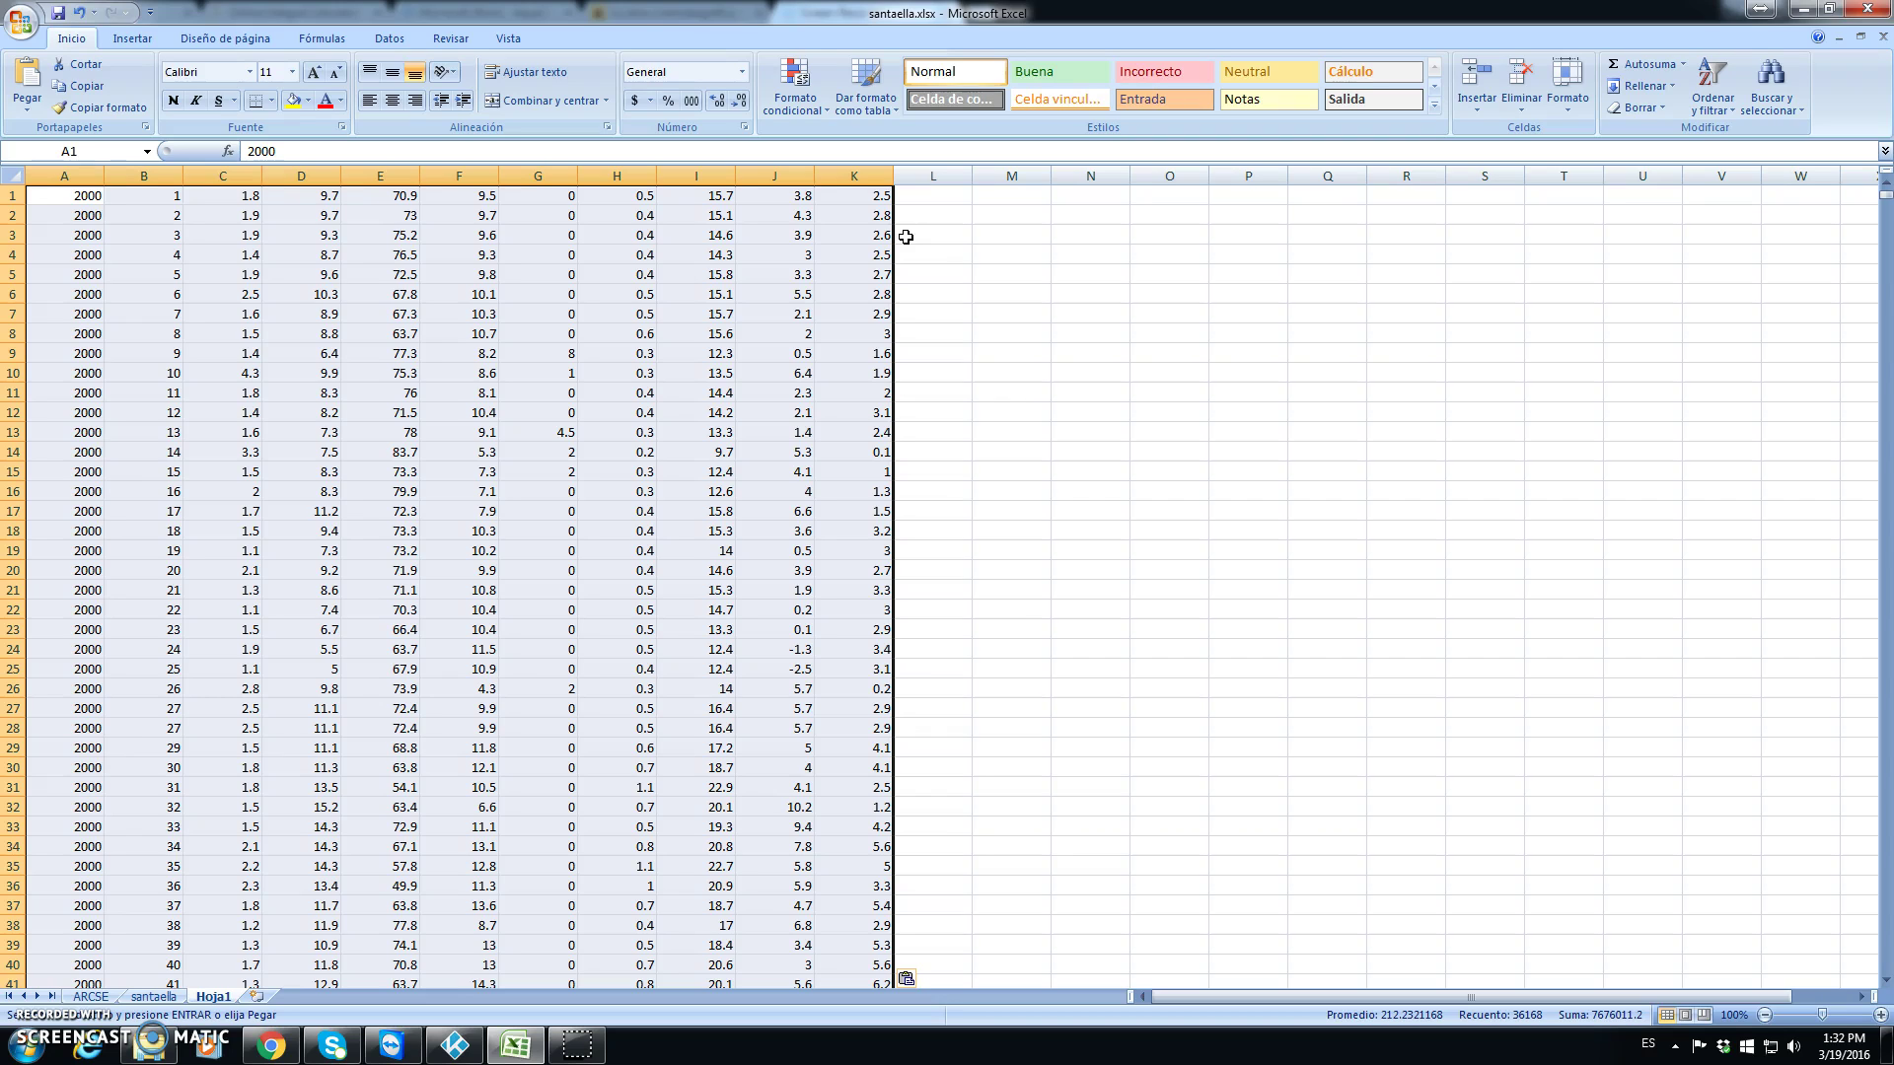
- Start saving a copy in the IMPORT folder inside ac, with the file name santaella_2000_2008
left_click(21, 22)
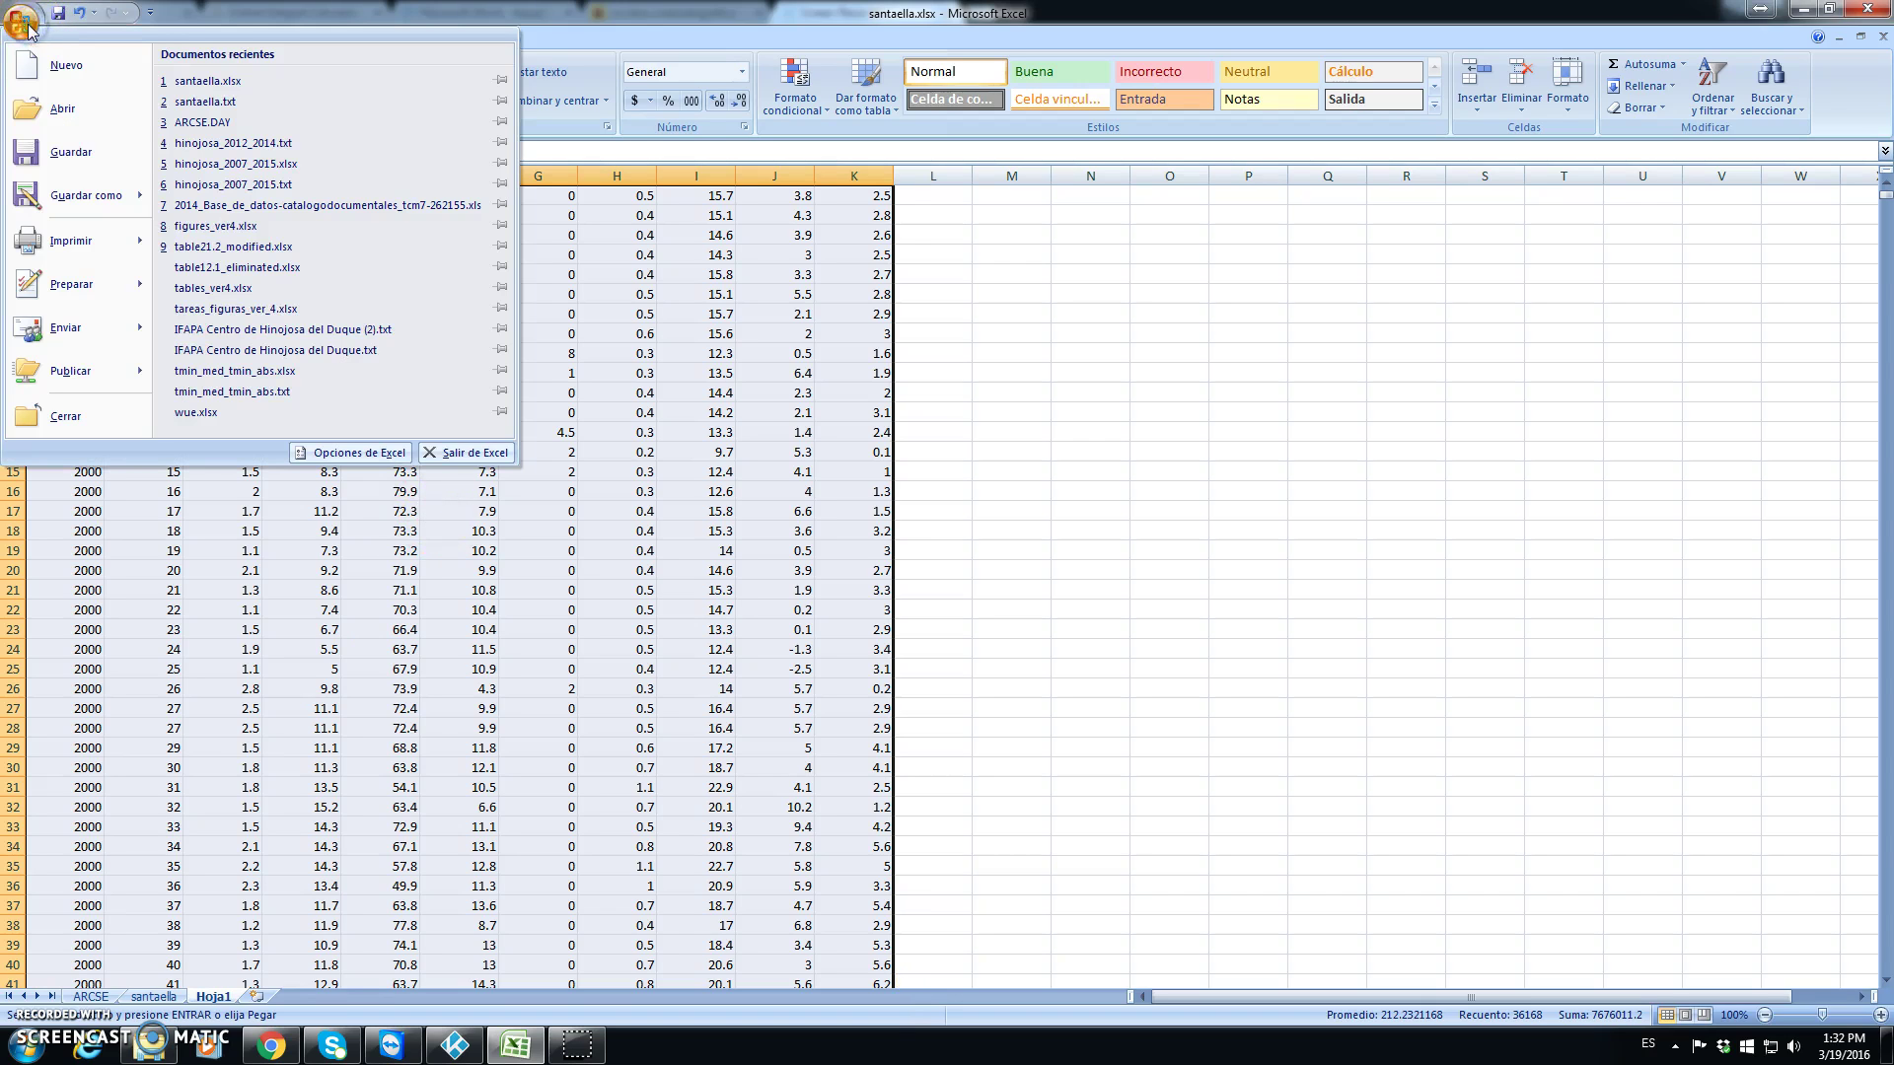
left_click(68, 198)
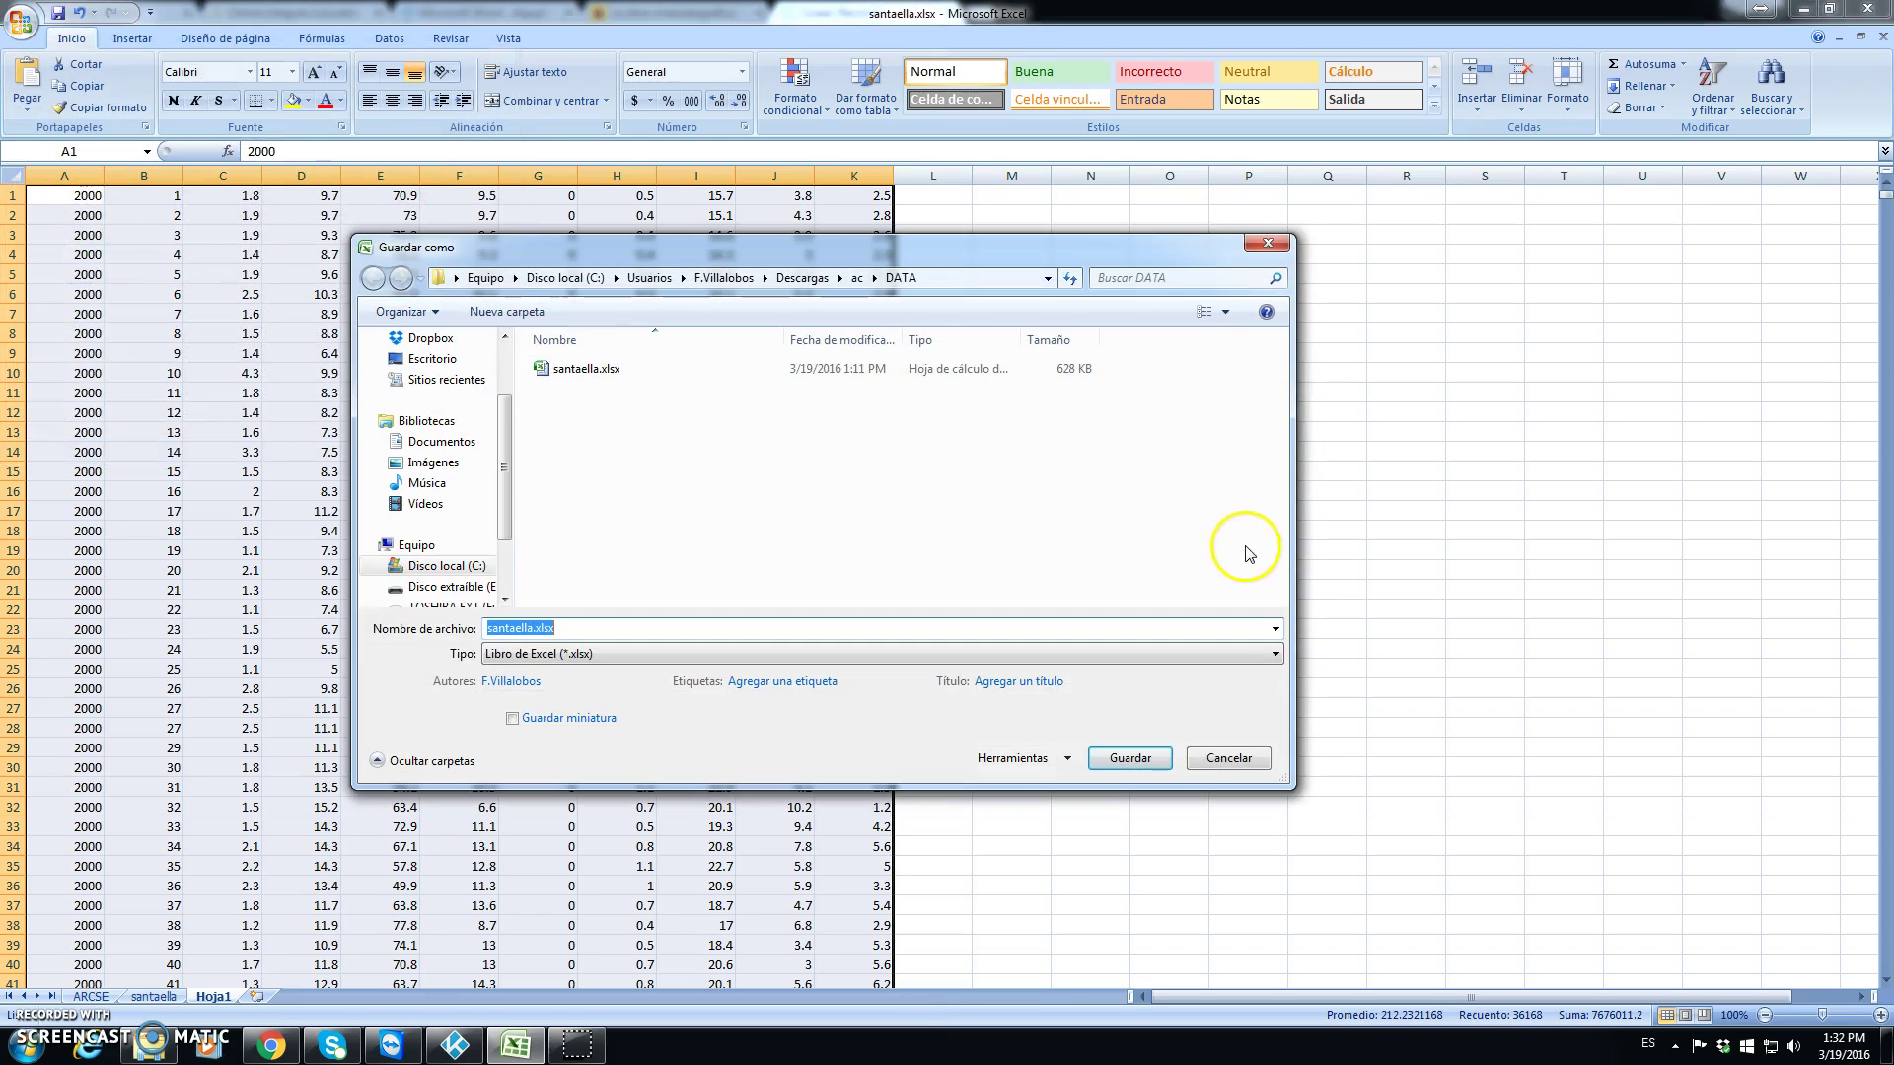
left_click(856, 279)
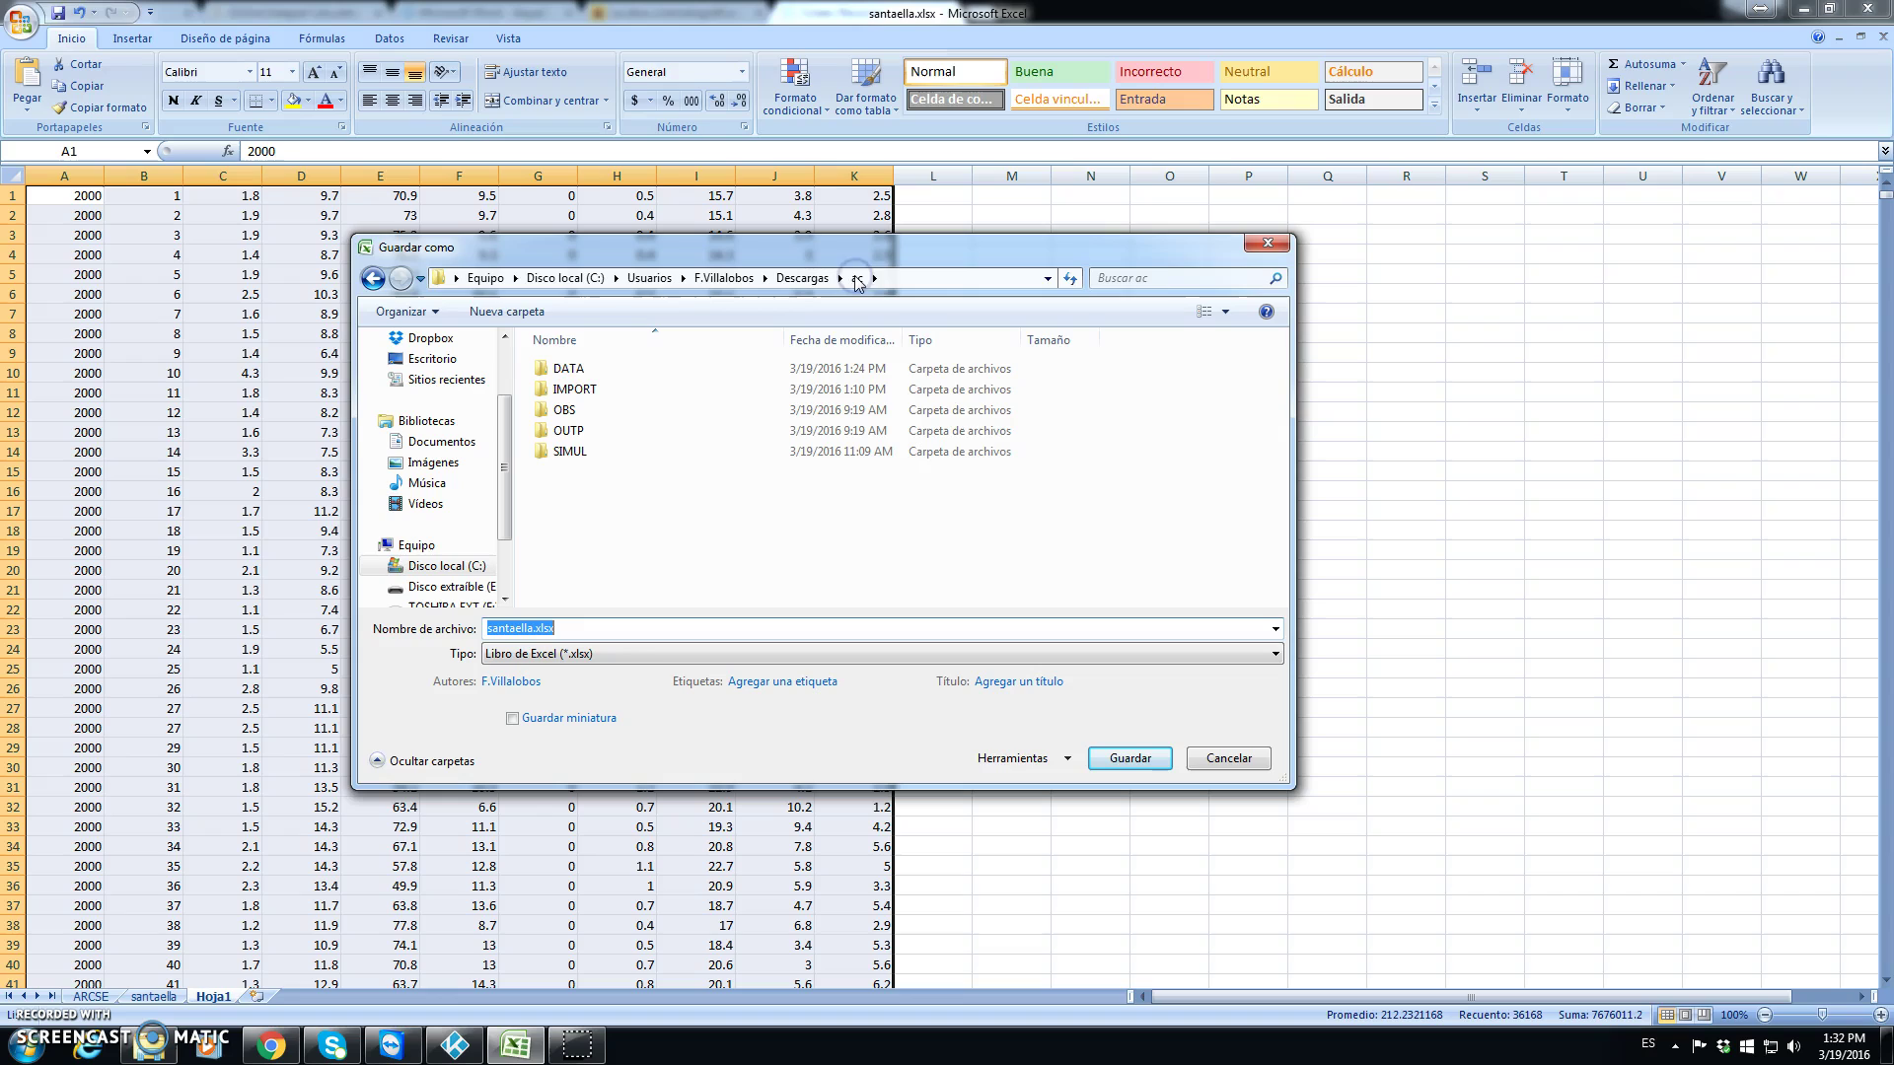
double_click(575, 390)
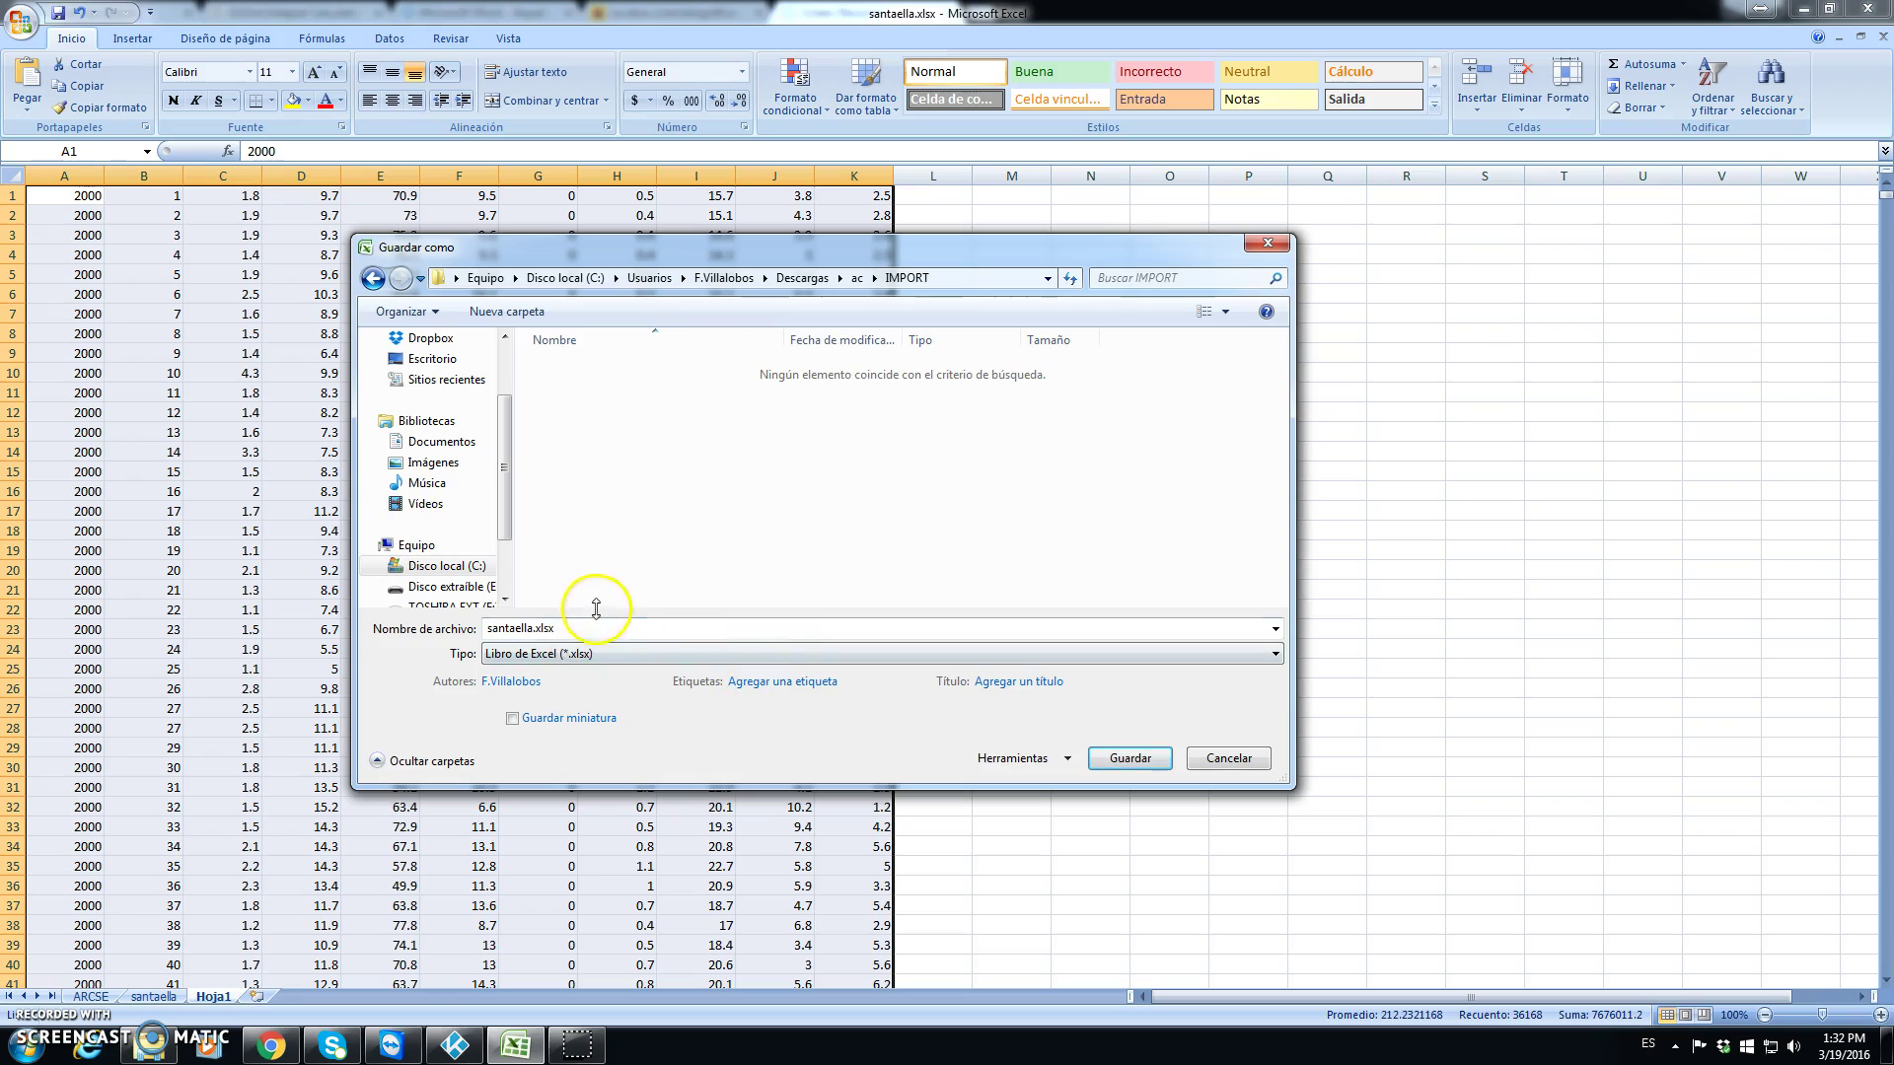
left_click(622, 629)
left_click(678, 639)
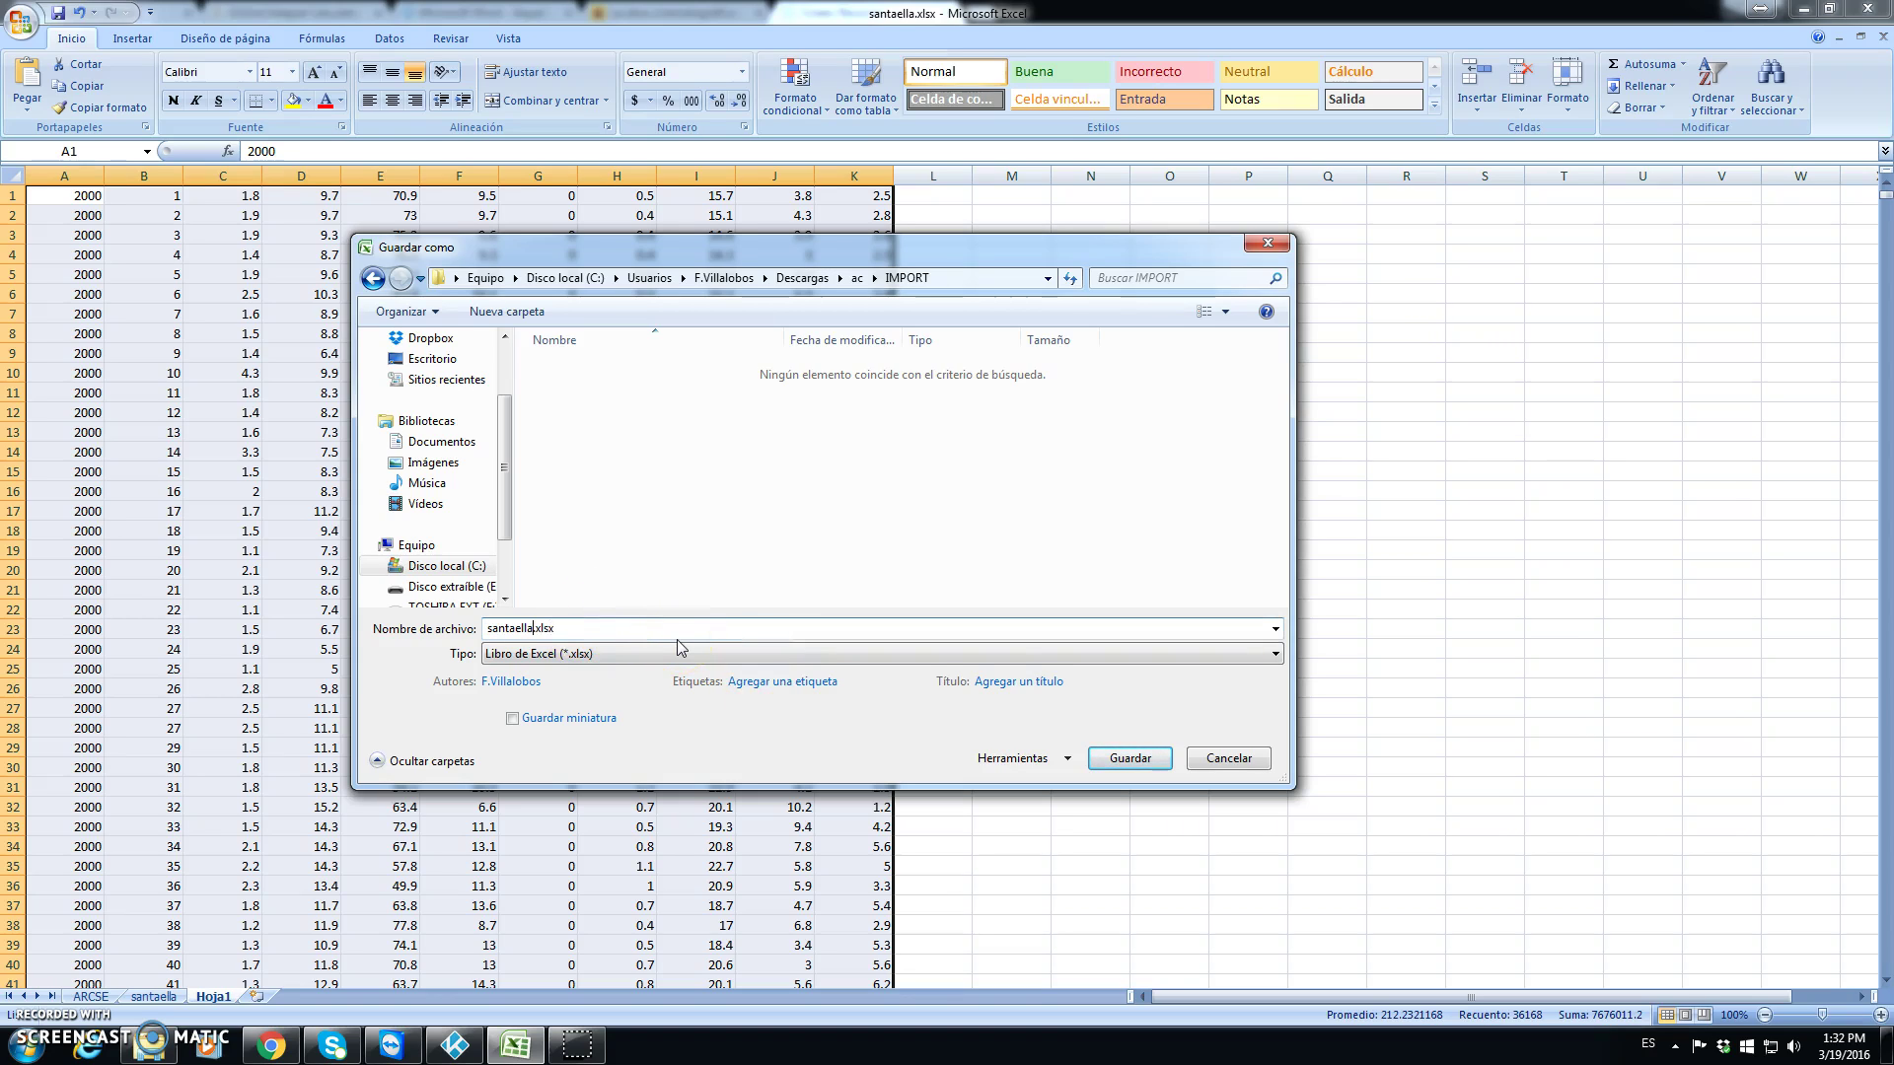
type("_2000_2008")
- Set the file type to tab-delimited text (*.txt) and save only the active sheet
left_click(1276, 654)
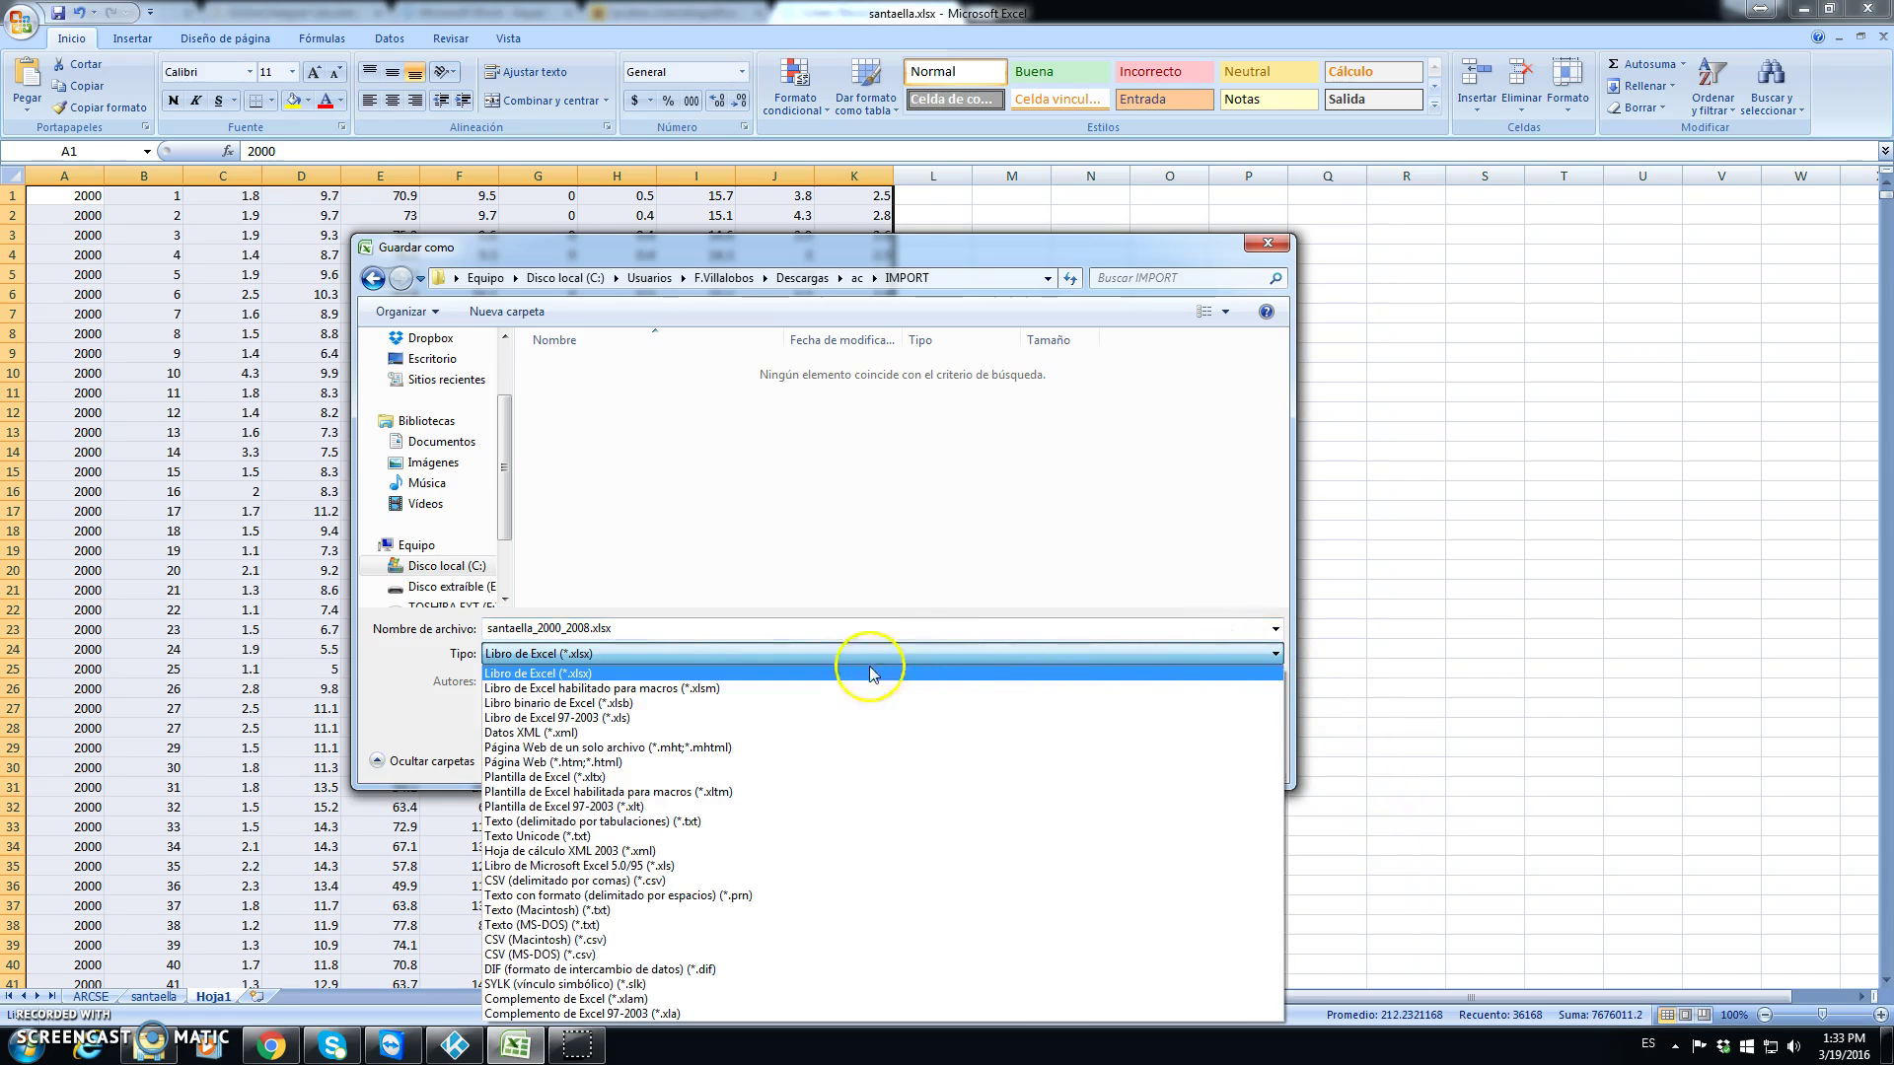
left_click(604, 822)
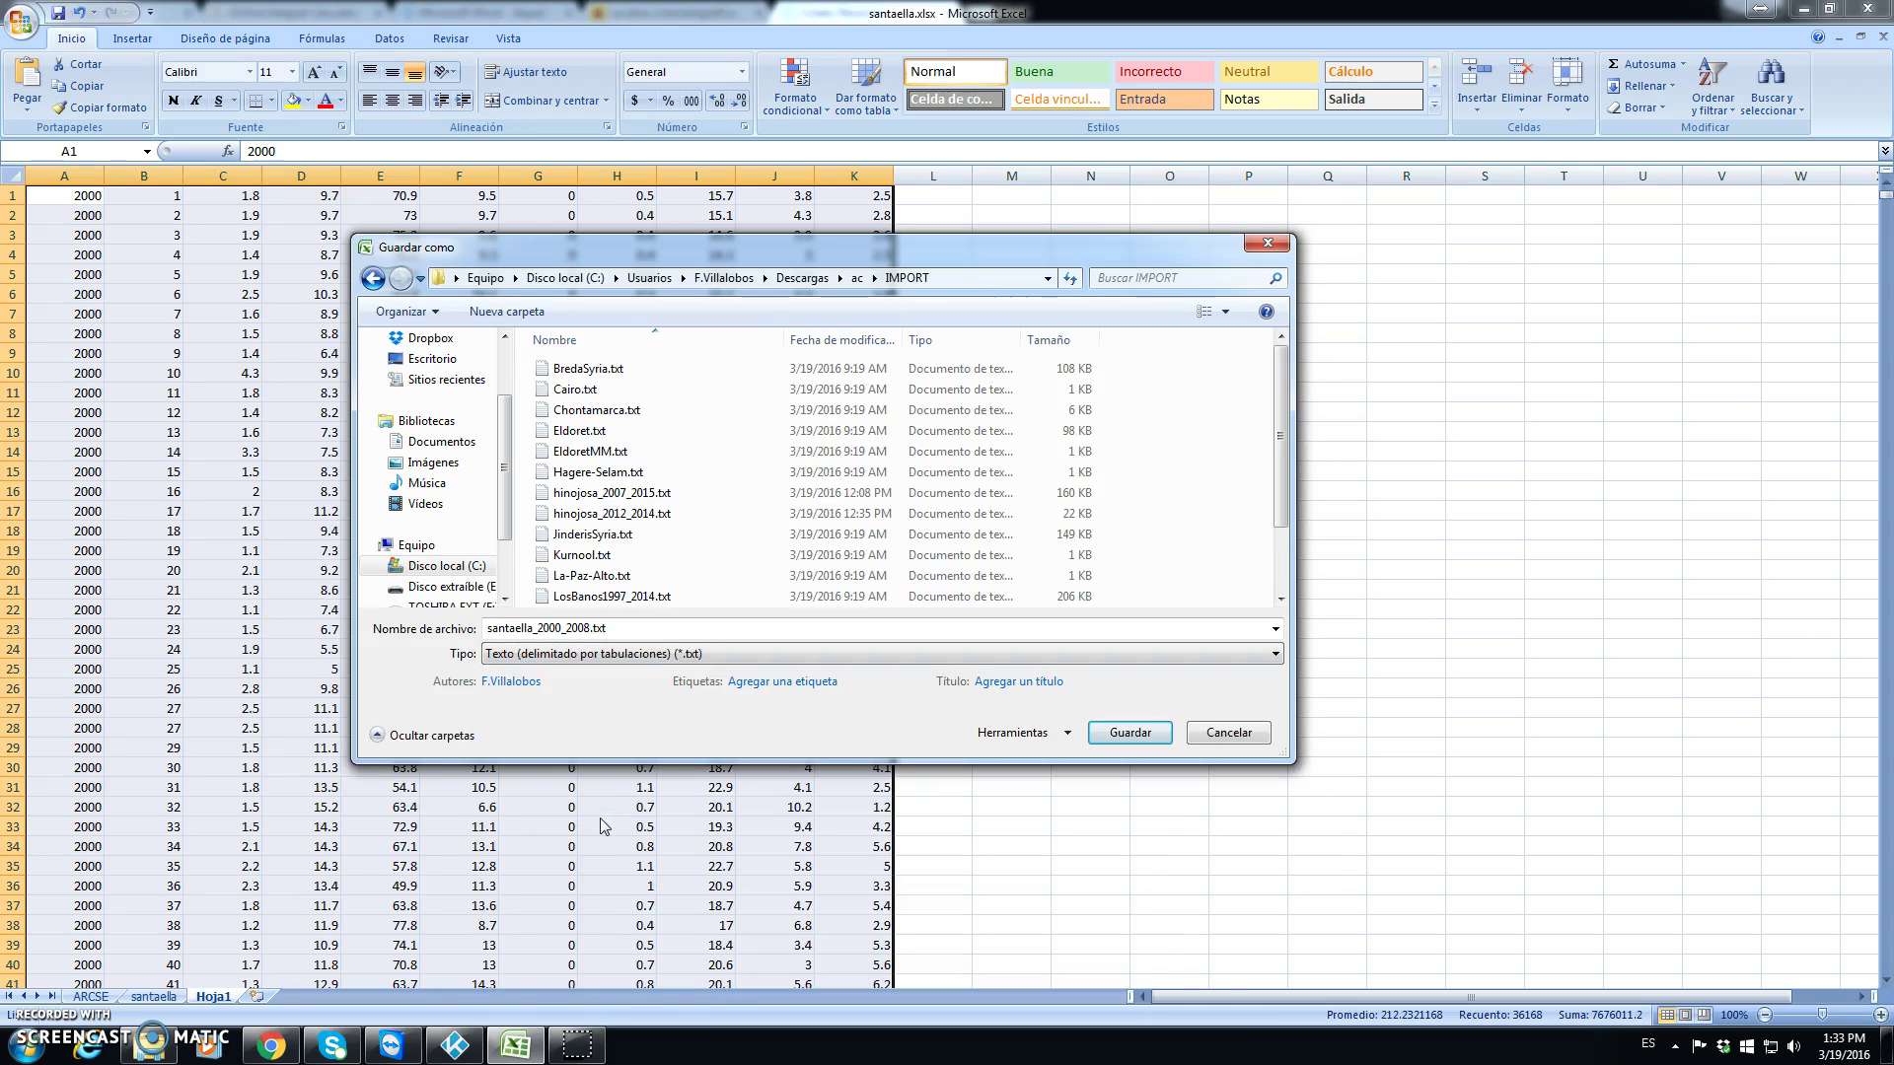
left_click(630, 627)
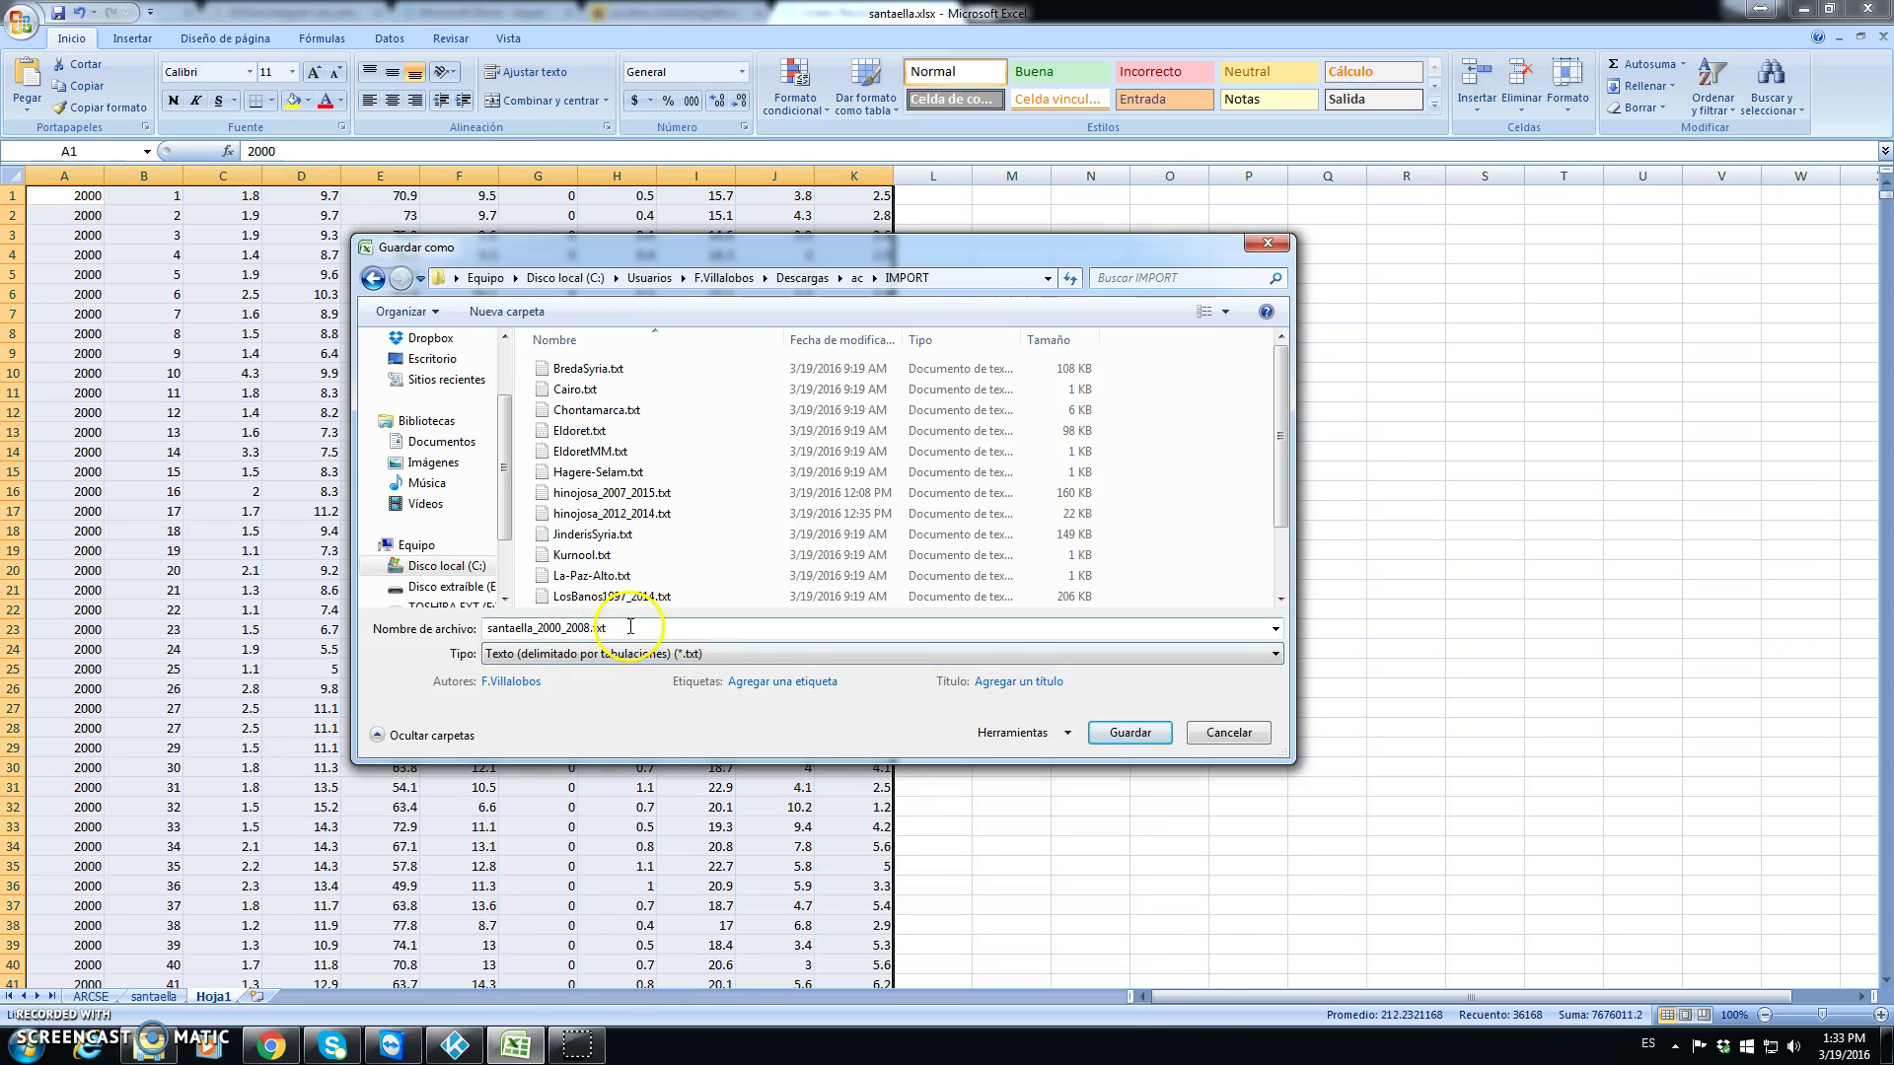
left_click(592, 631)
left_click(1131, 735)
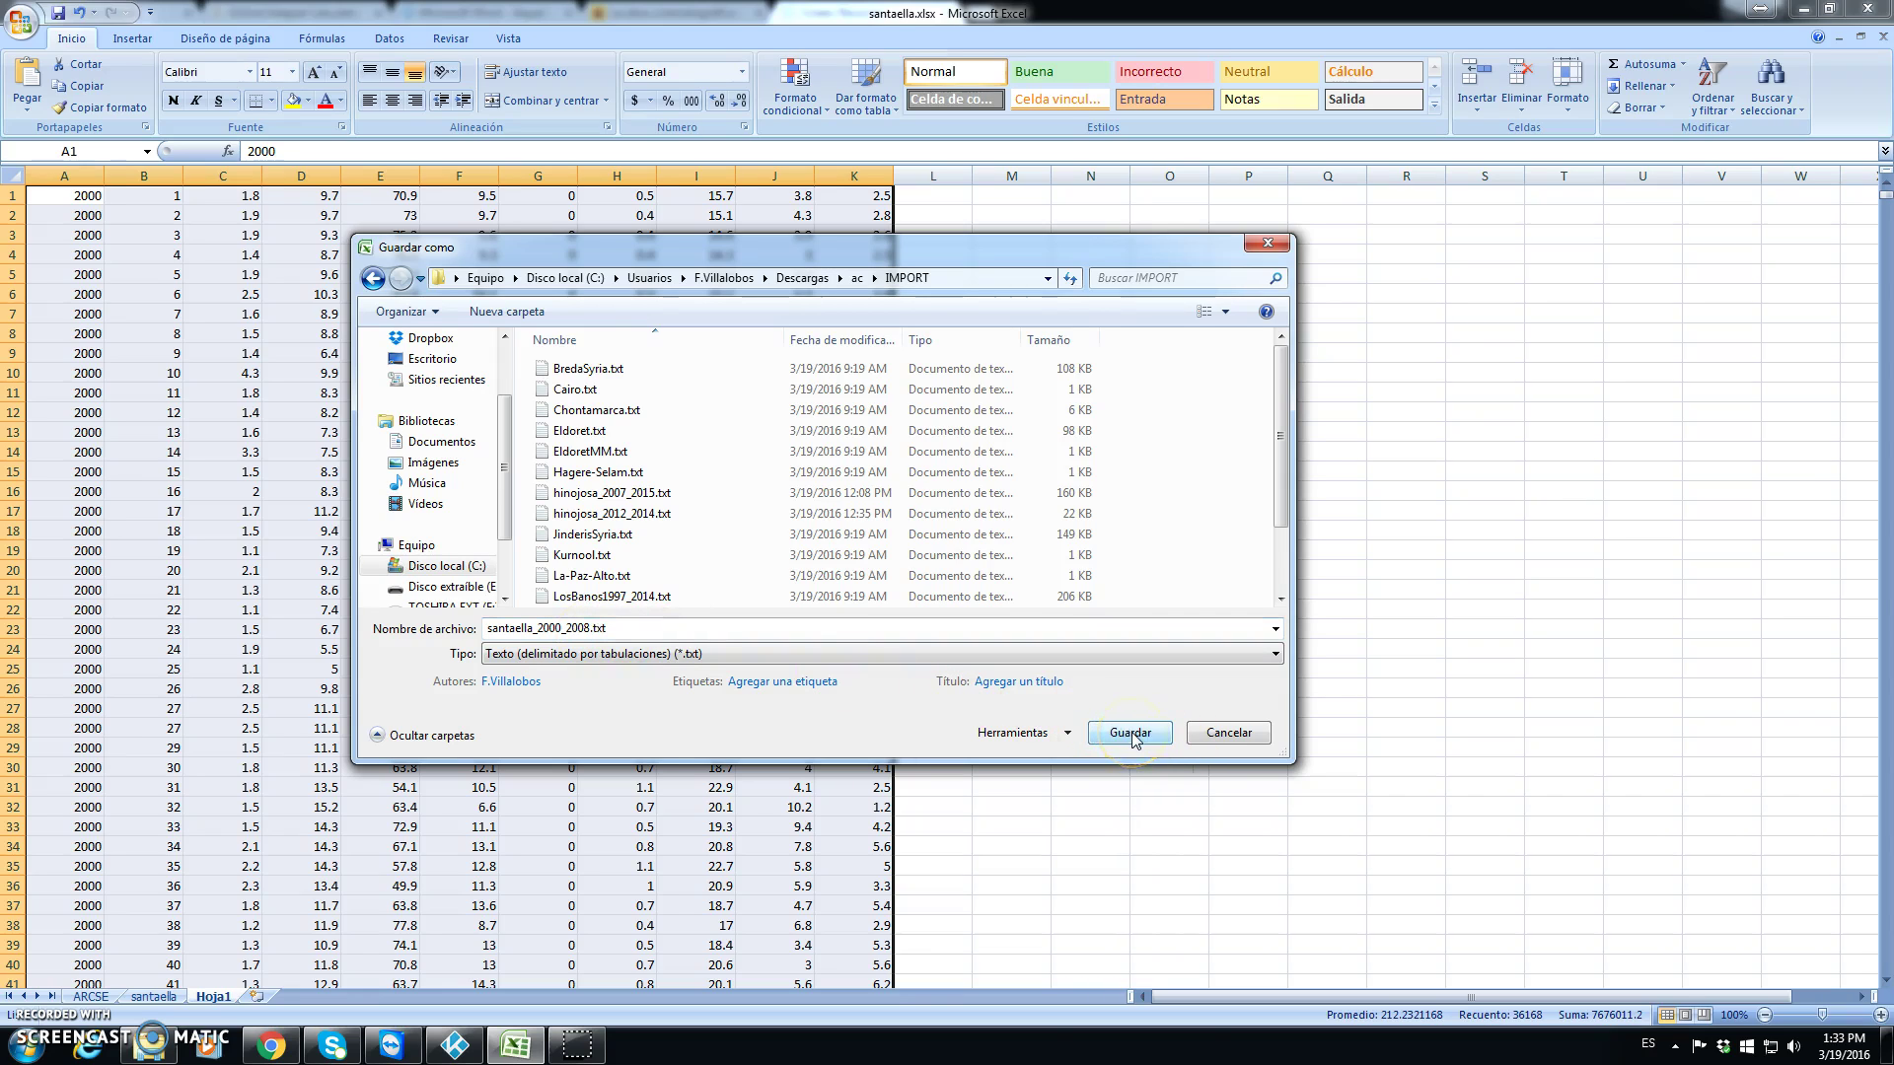
left_click(1117, 735)
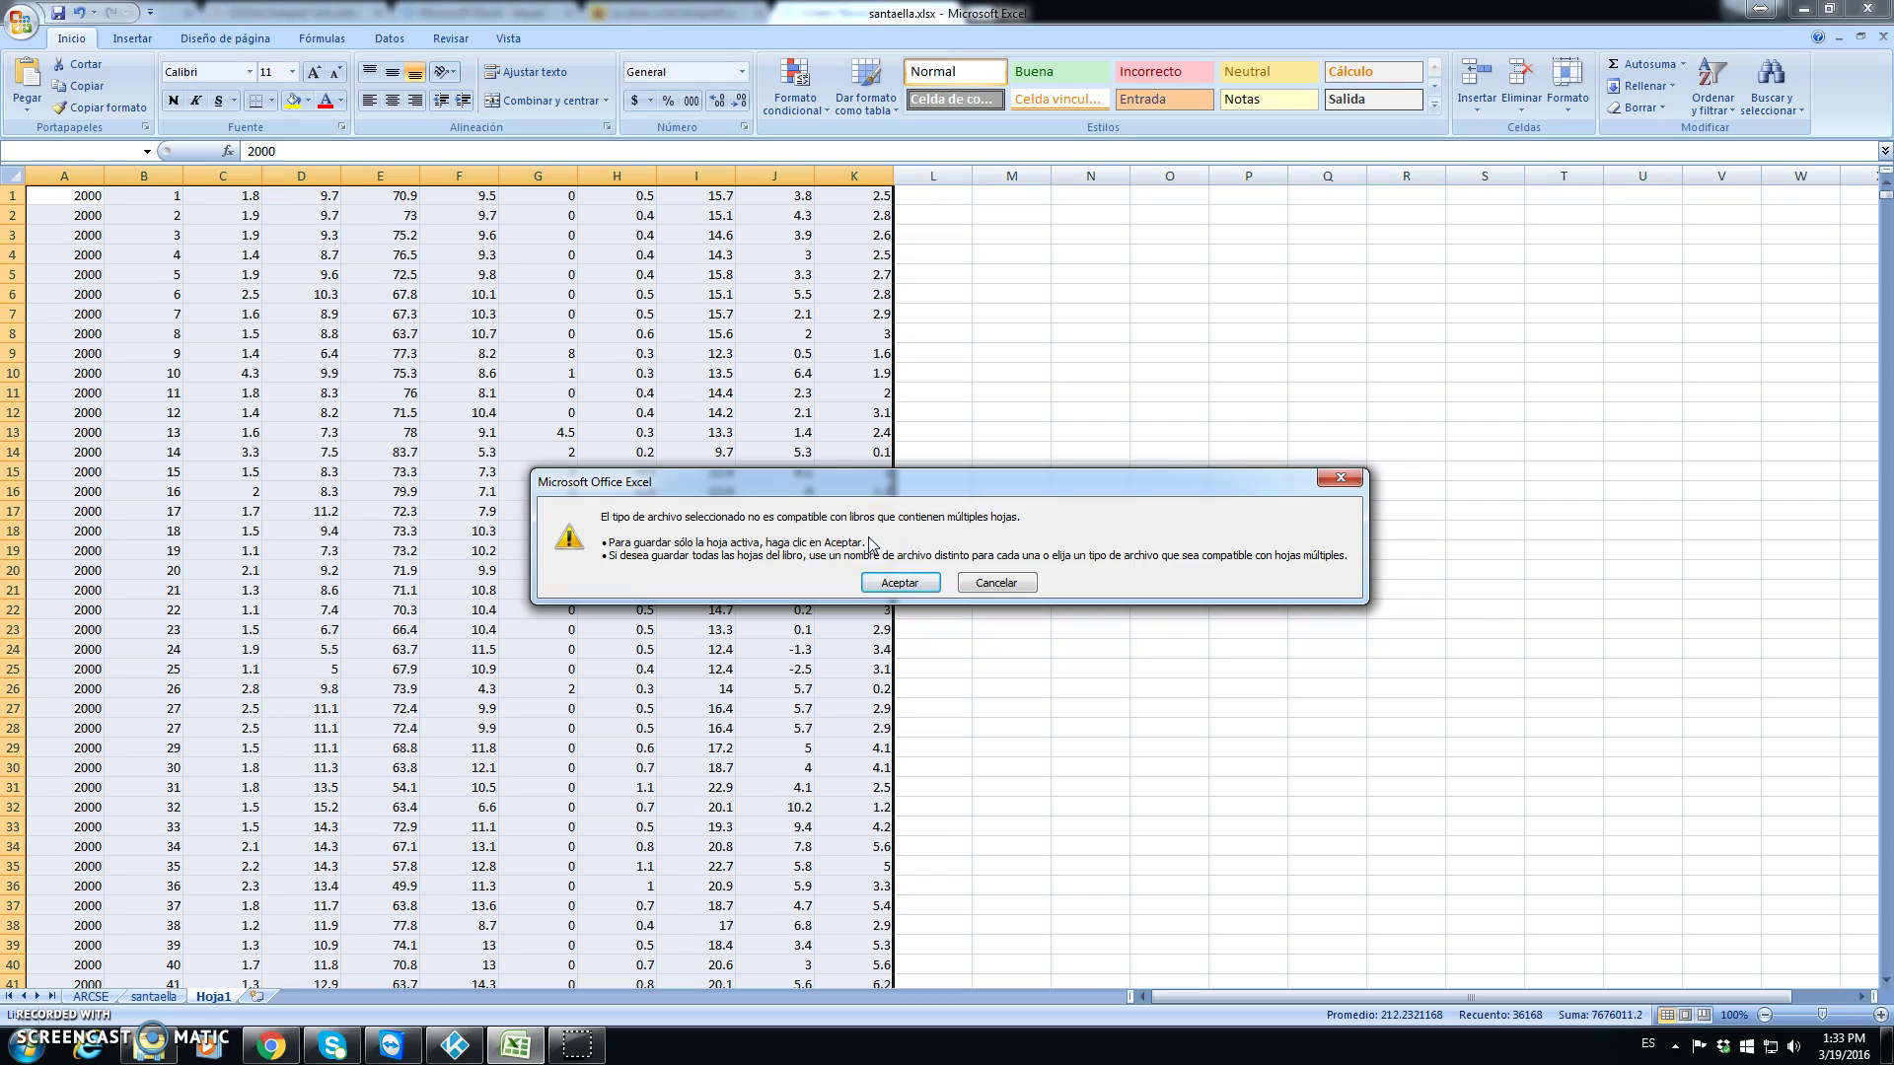
left_click(920, 586)
left_click(900, 582)
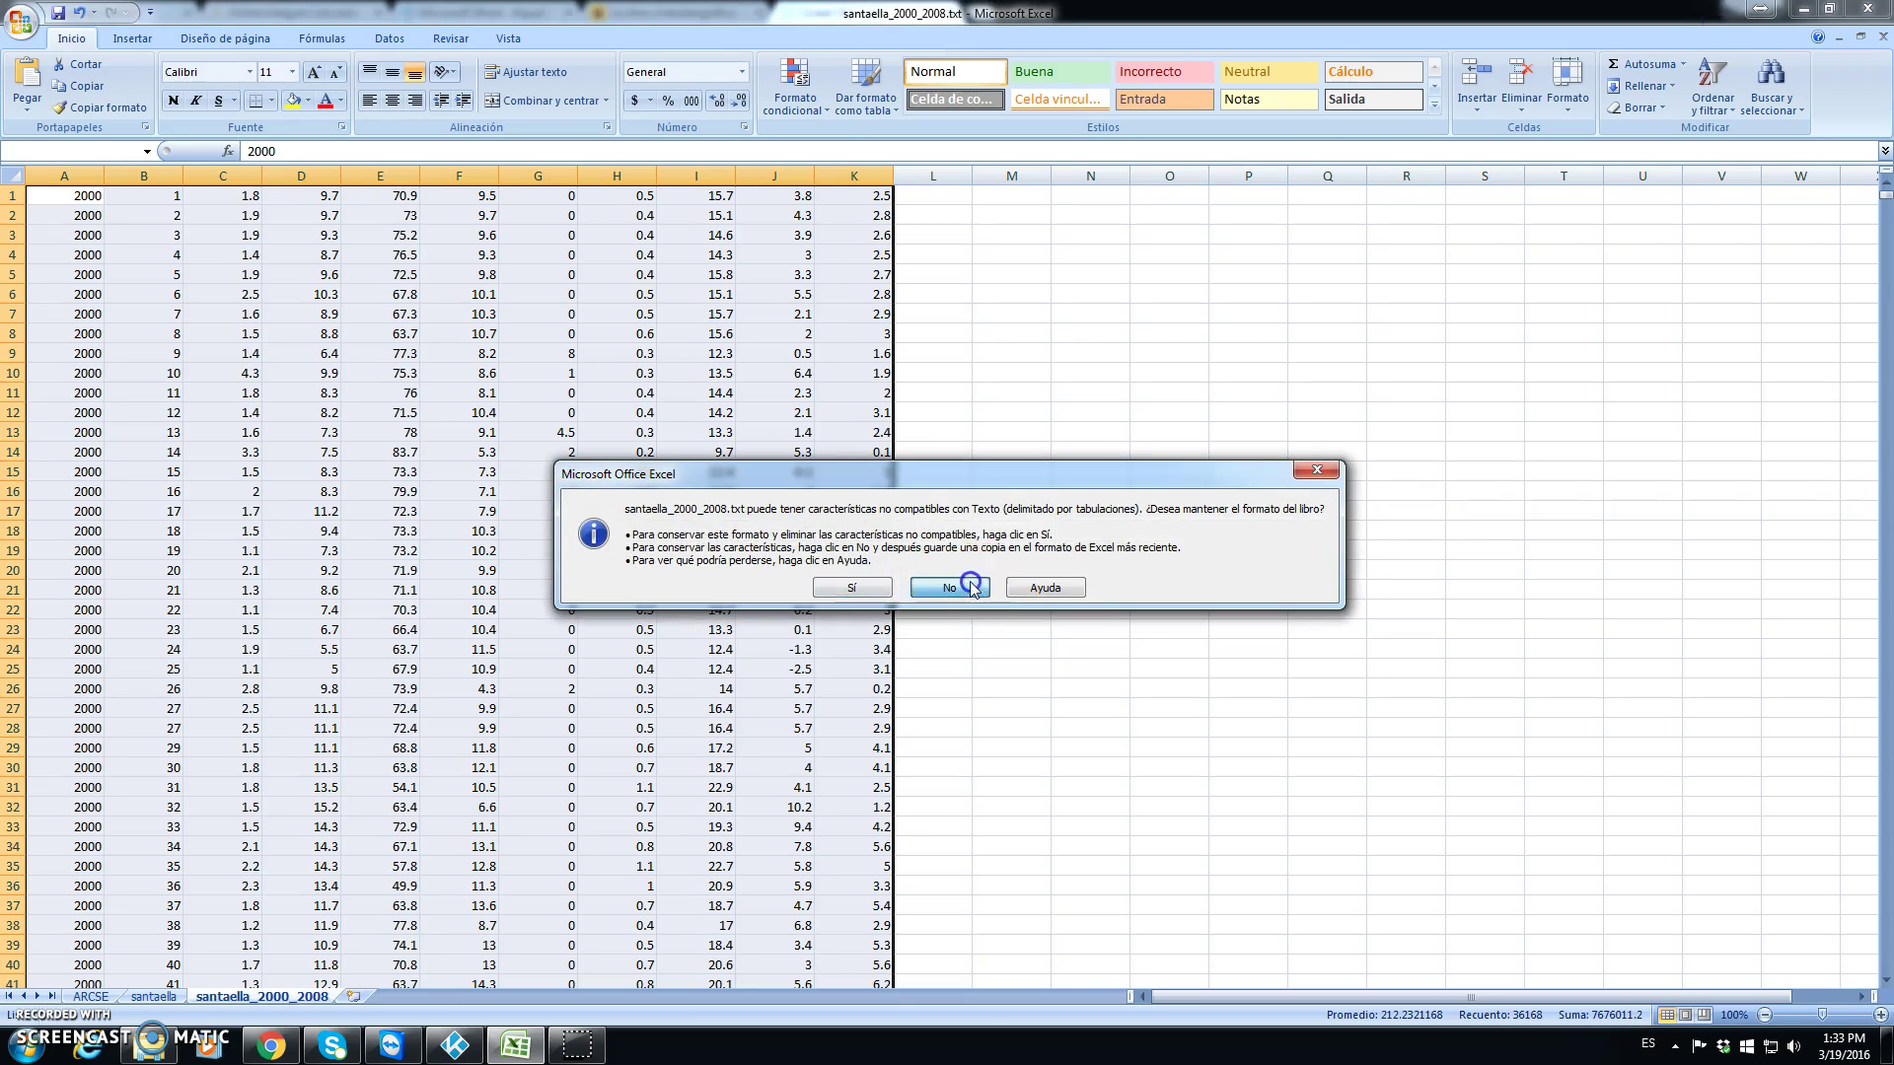
- Decline keeping the text format, cancel saving again, and close the workbook without saving the changes to santaella.xlsx
left_click(958, 586)
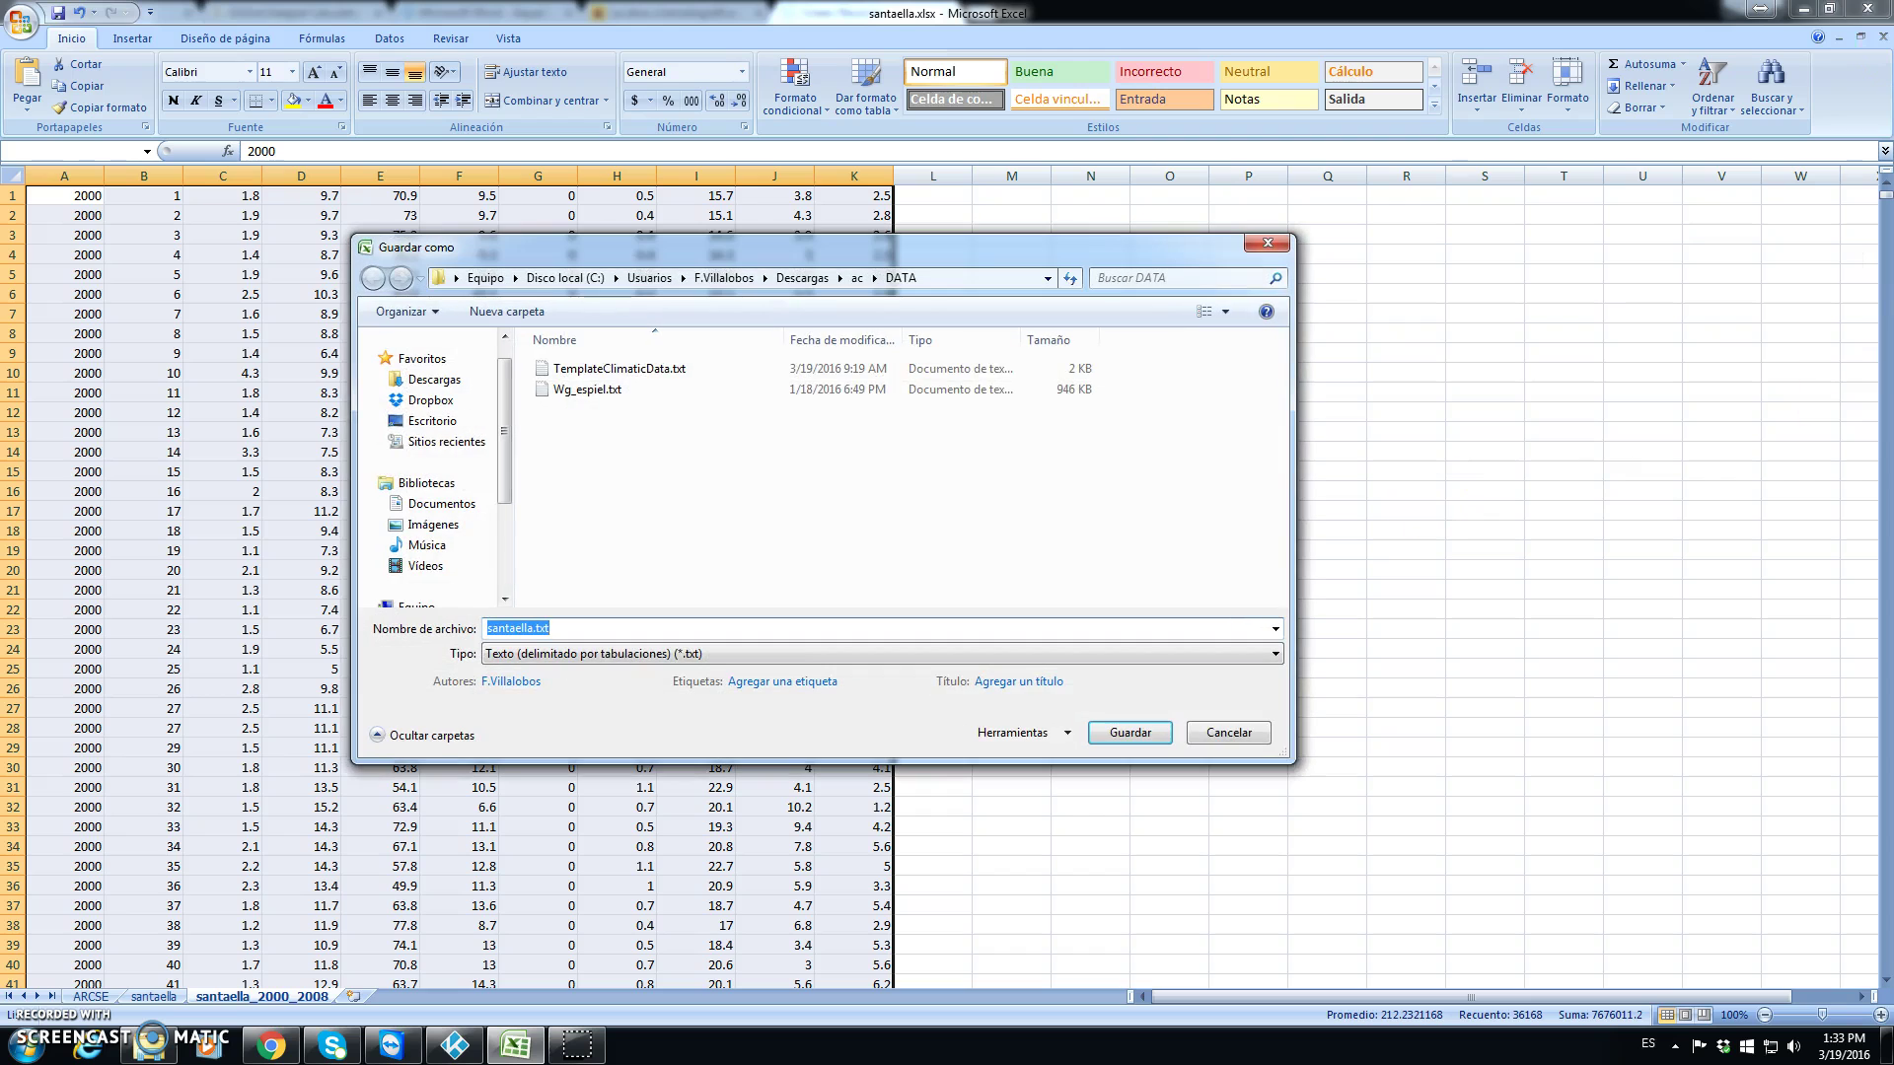
left_click(1229, 732)
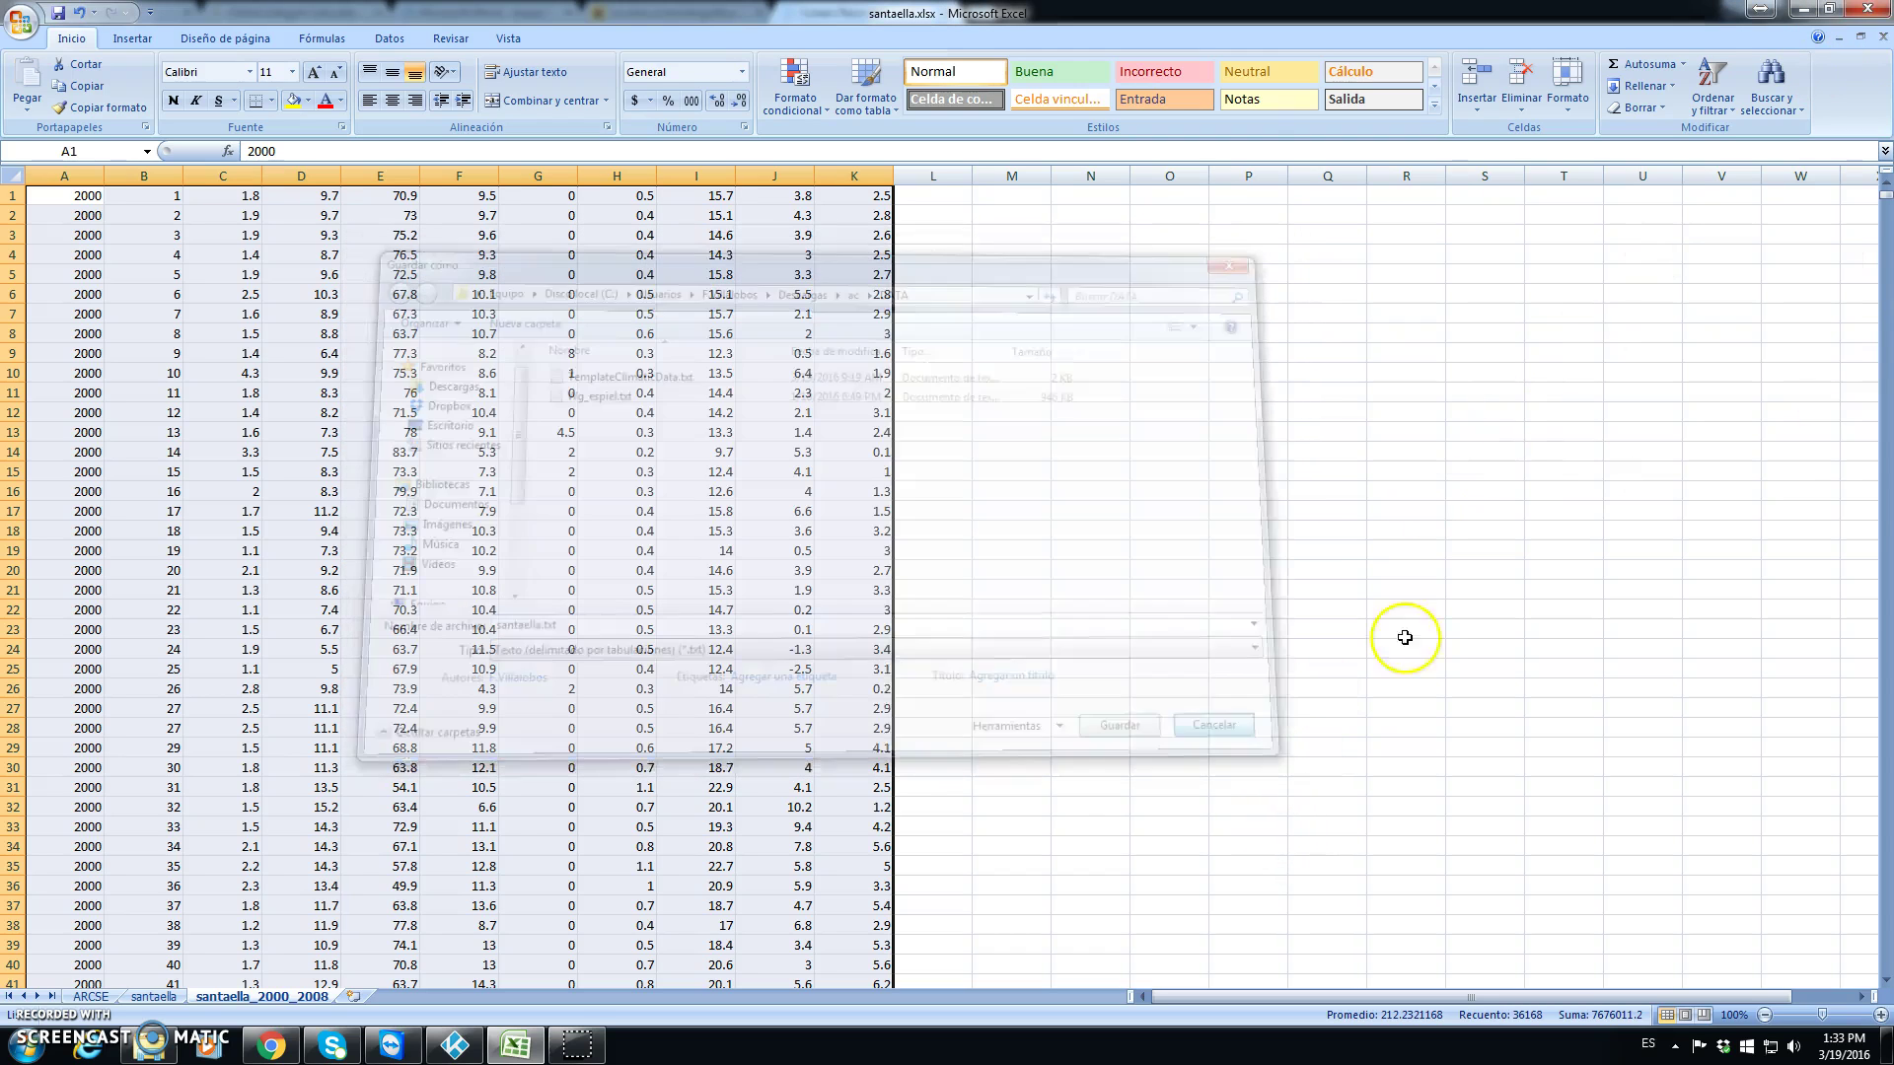
left_click(1867, 10)
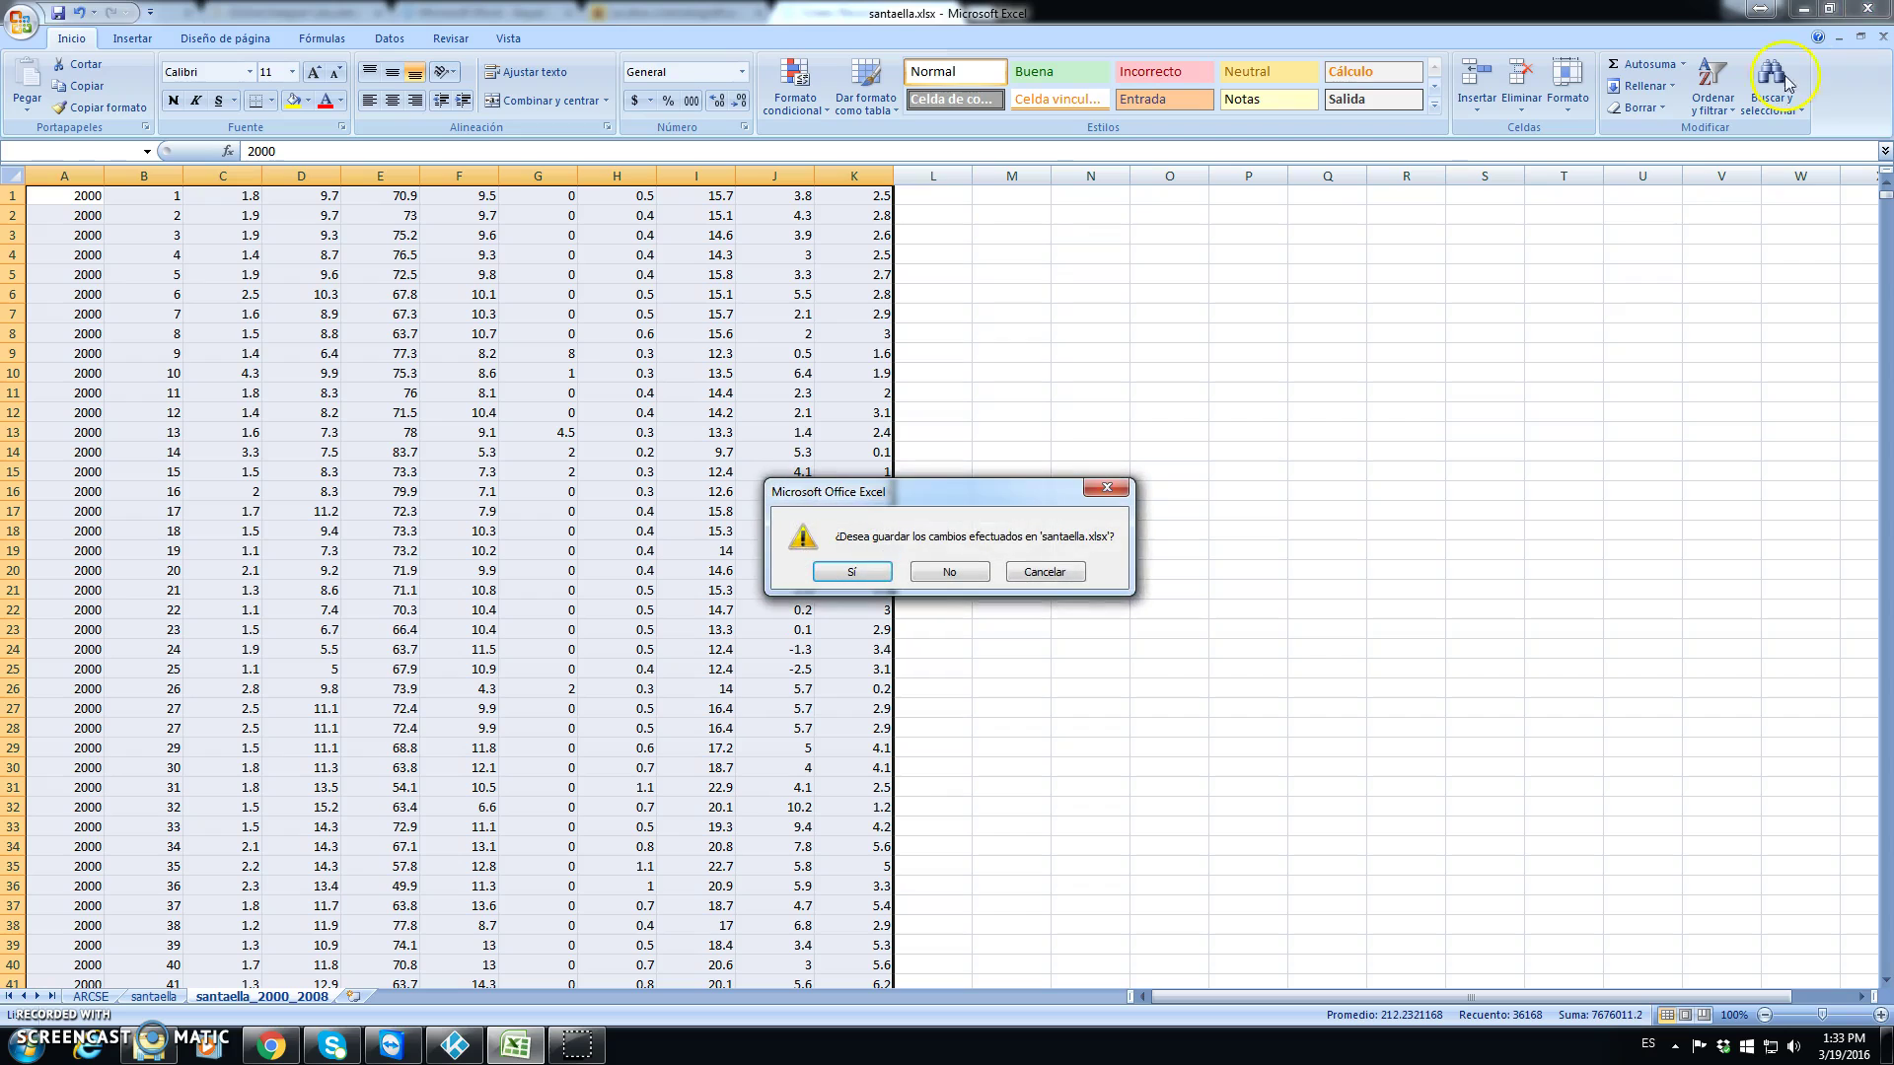
left_click(950, 576)
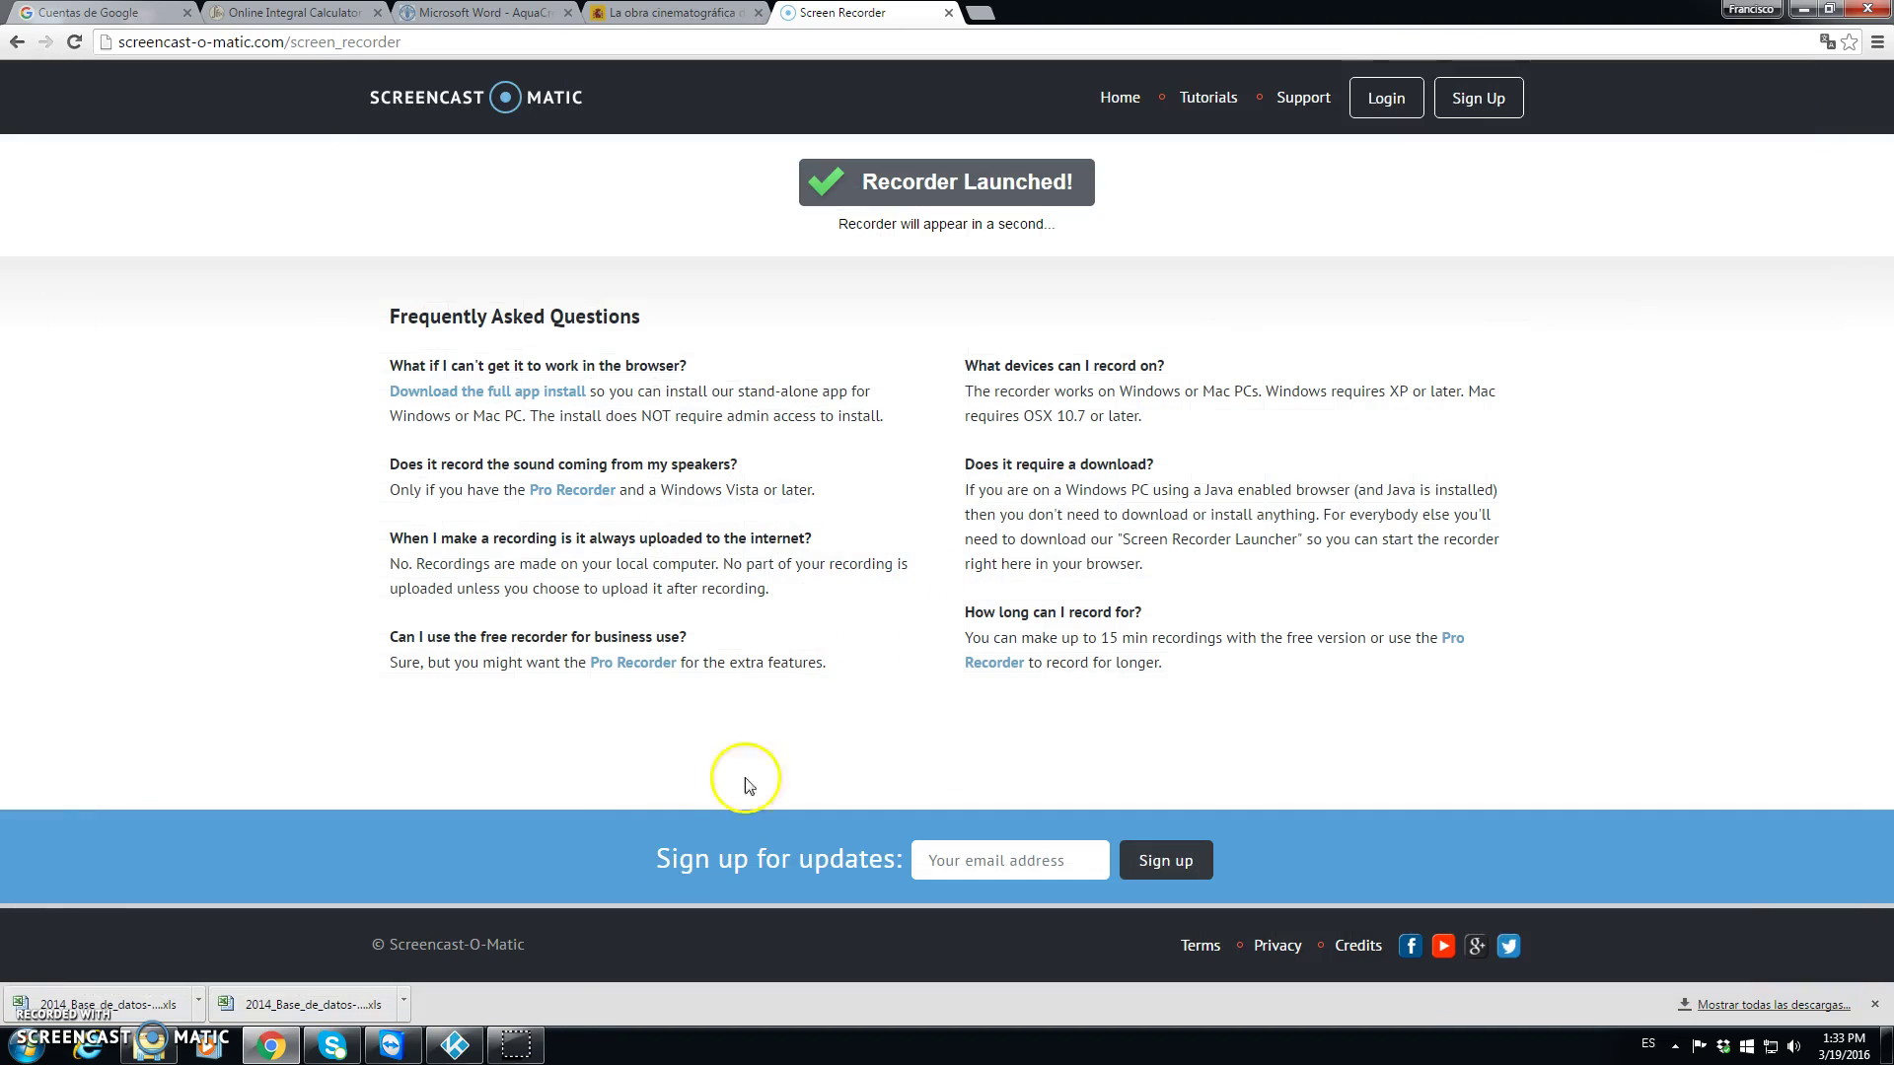
- Launch AquaCrop.exe from the ac folder, allow it to run, and start the program from its welcome screen
left_click(157, 1045)
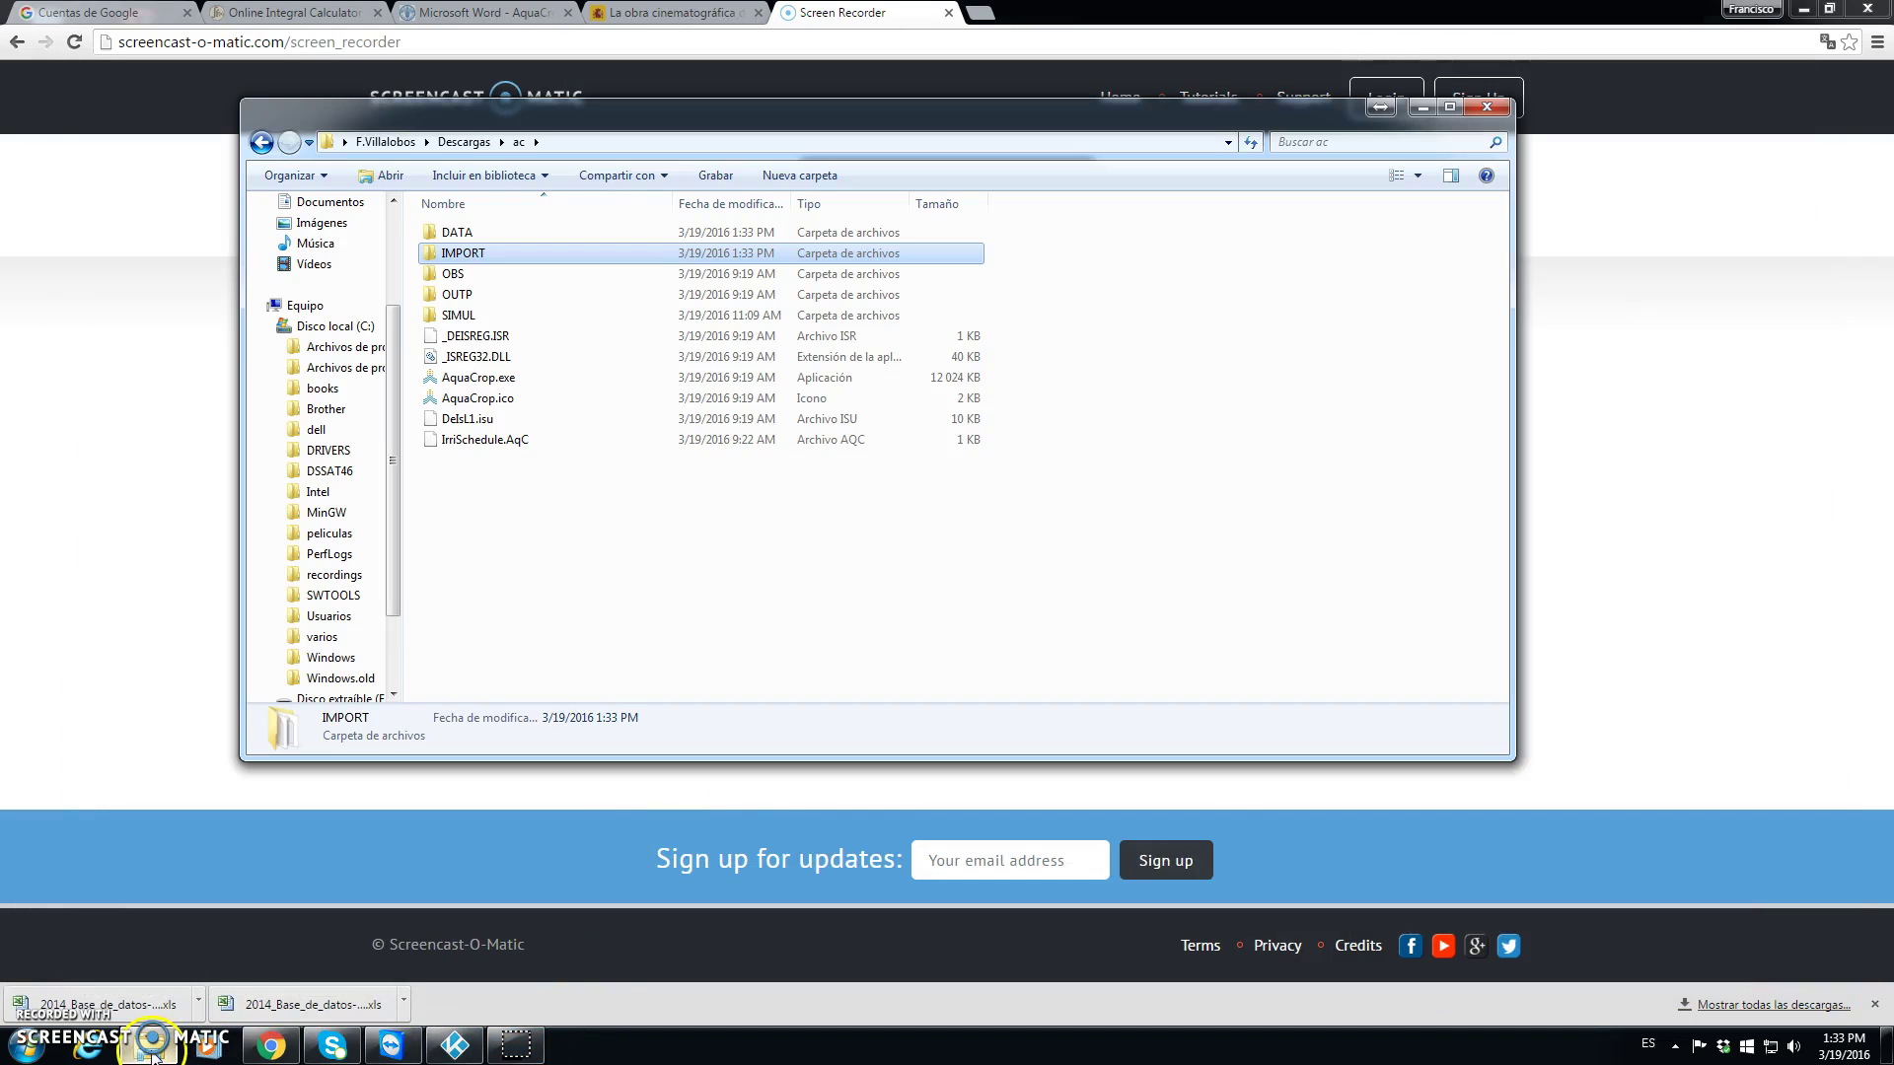
double_click(484, 381)
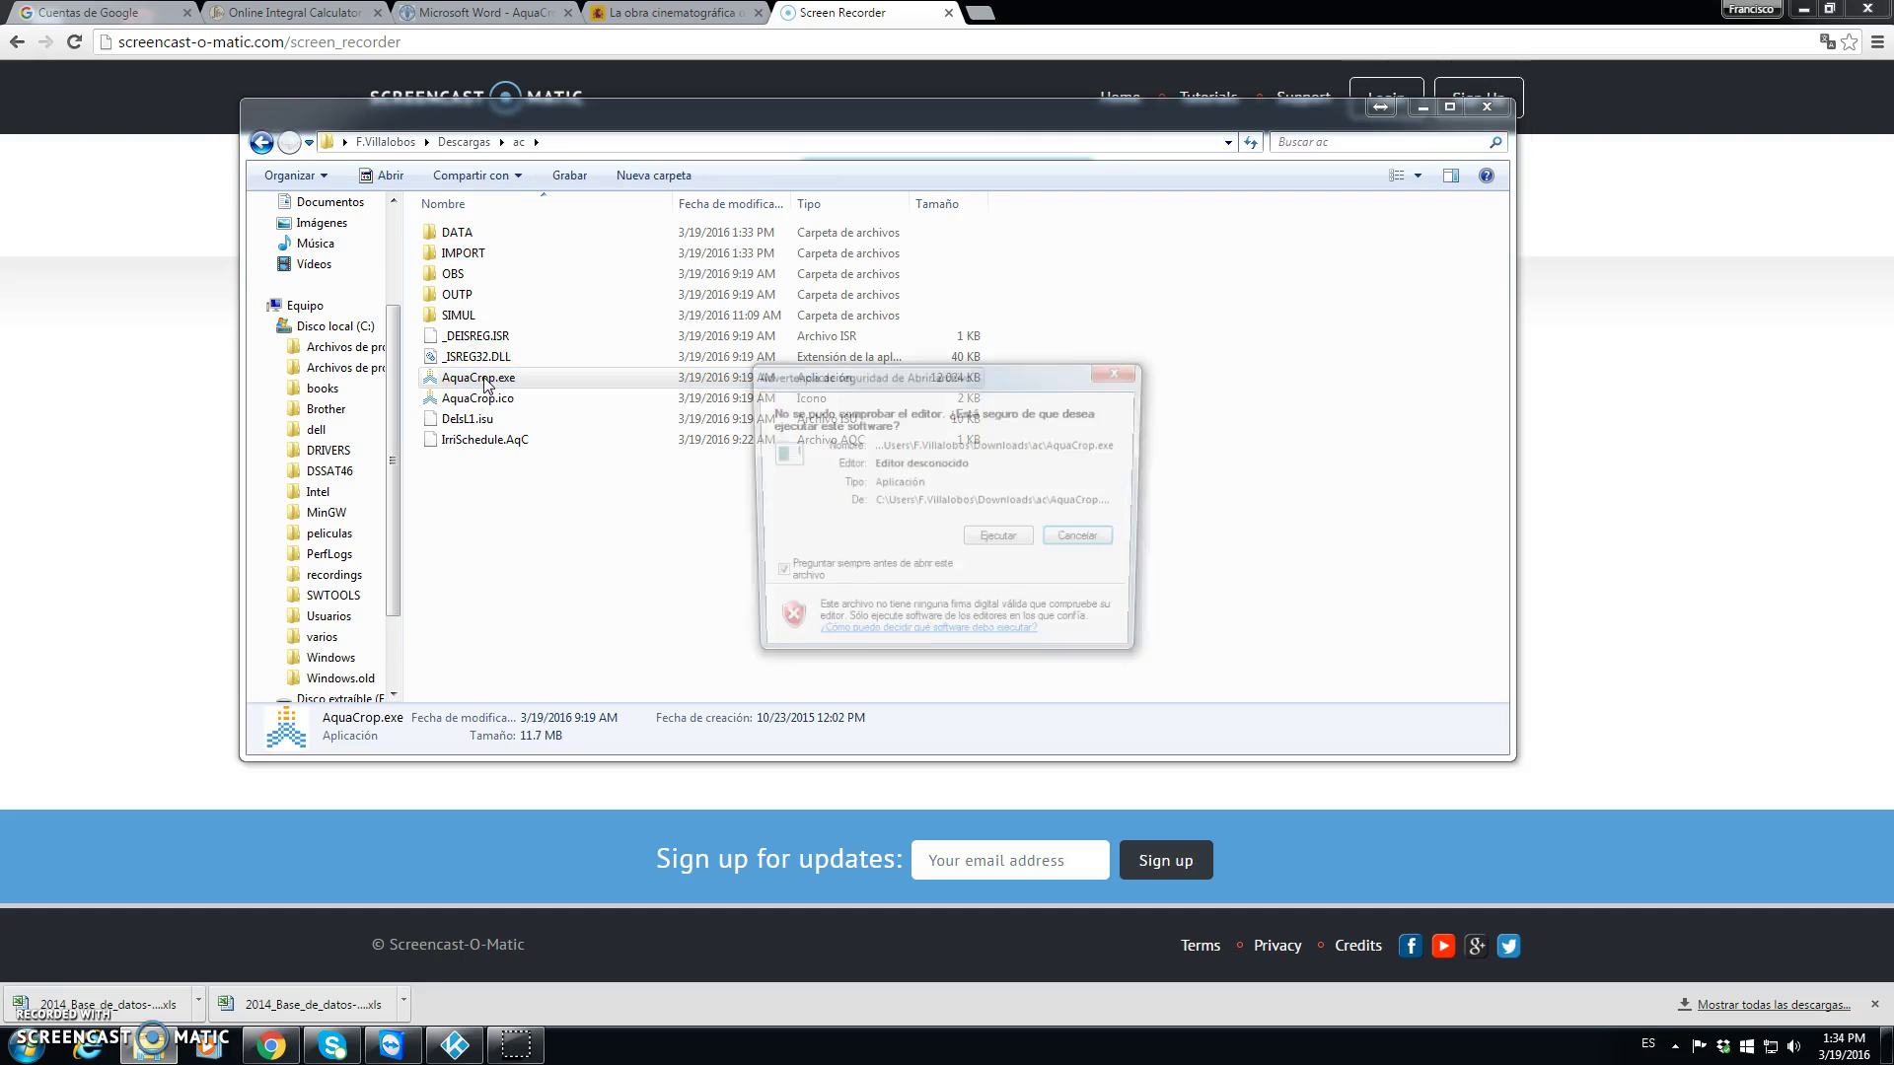
left_click(1015, 545)
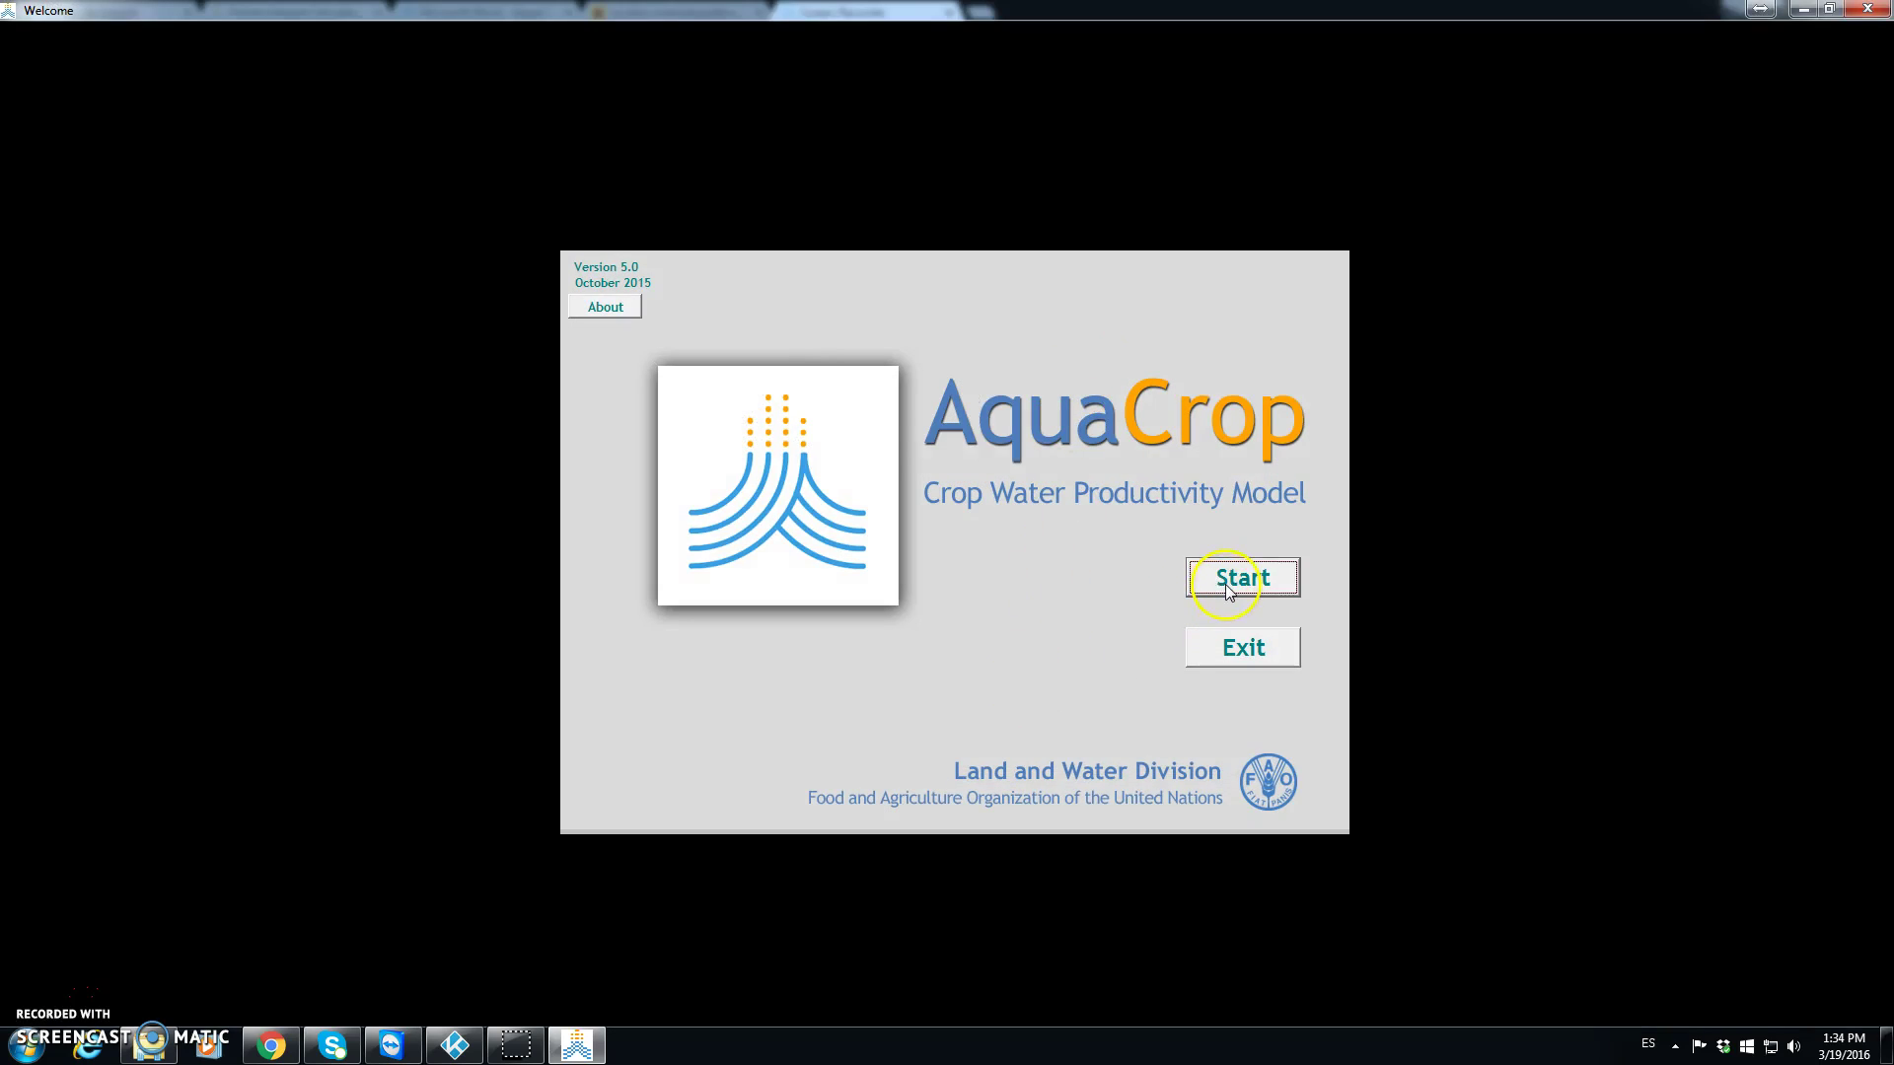
left_click(1227, 582)
- Begin importing climatic data for a new climate file, using santaella_2000_2008.txt from the IMPORT folder as the source
left_click(782, 323)
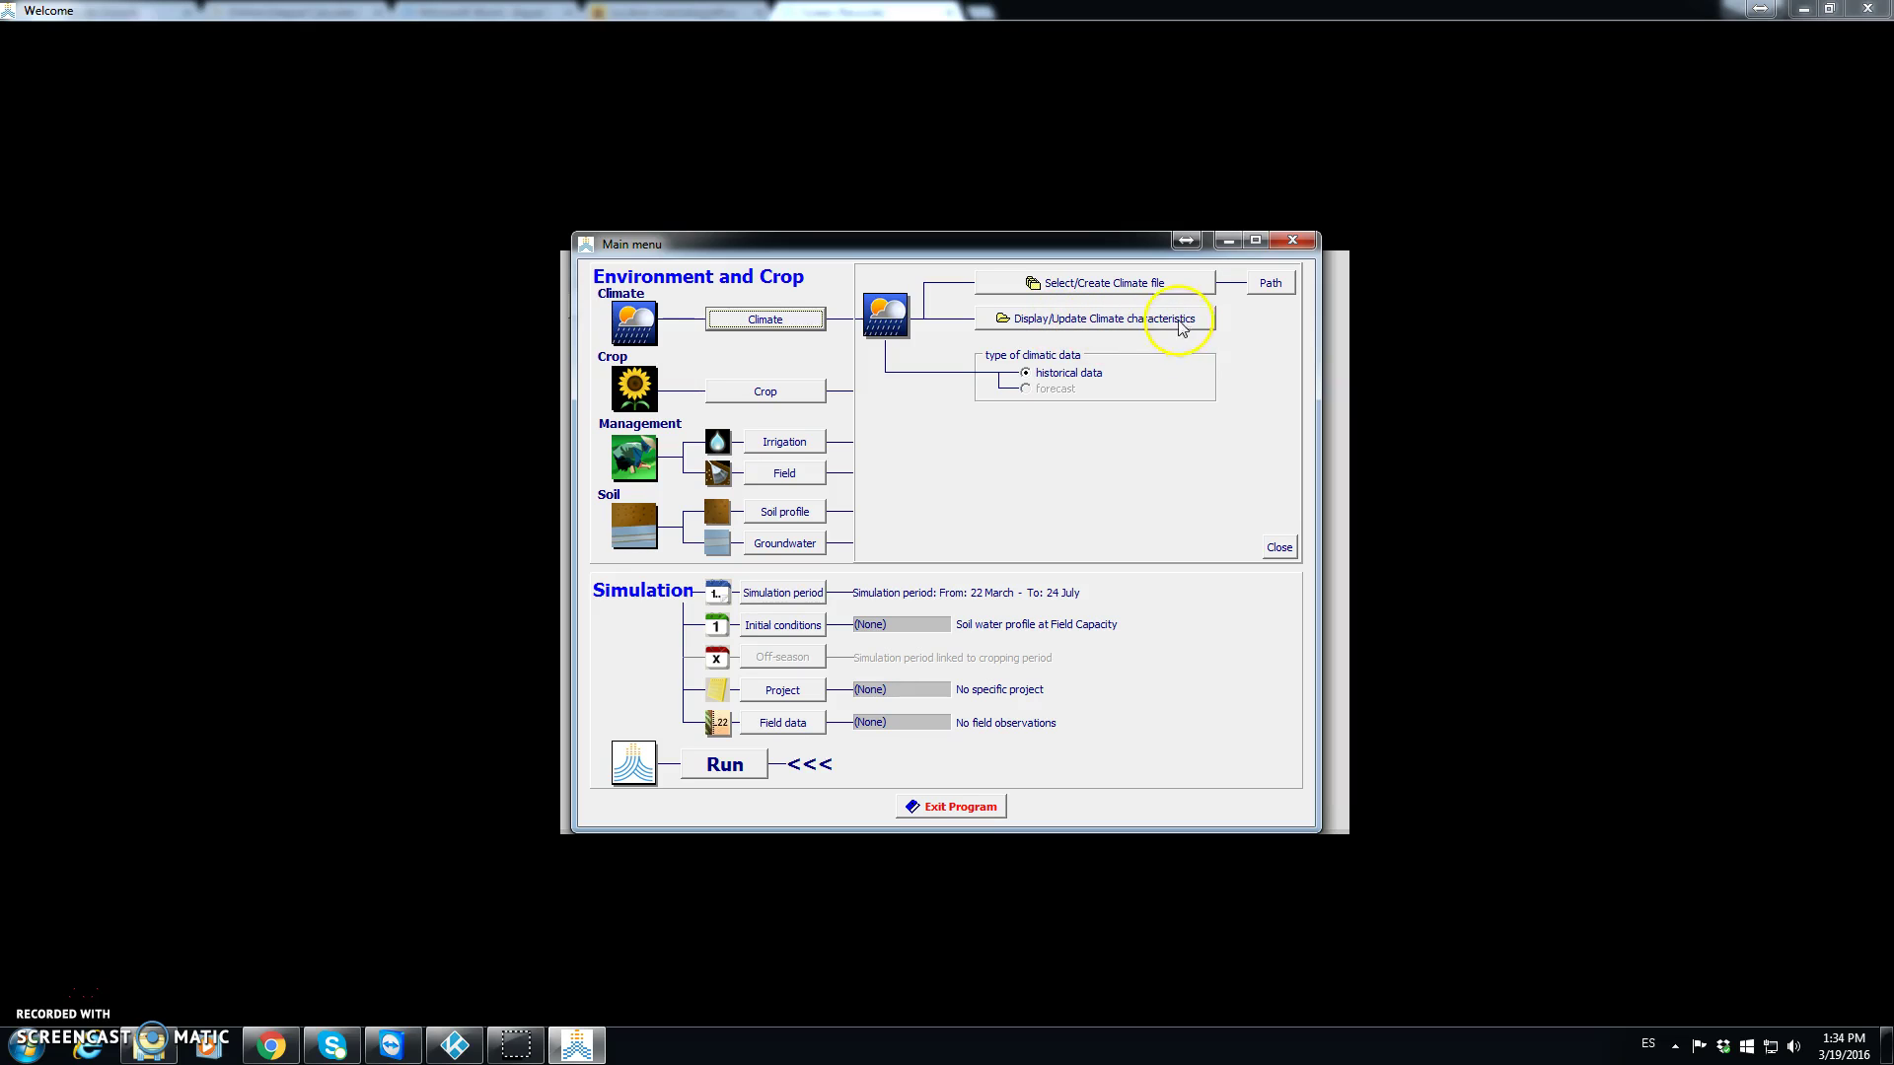
left_click(1097, 285)
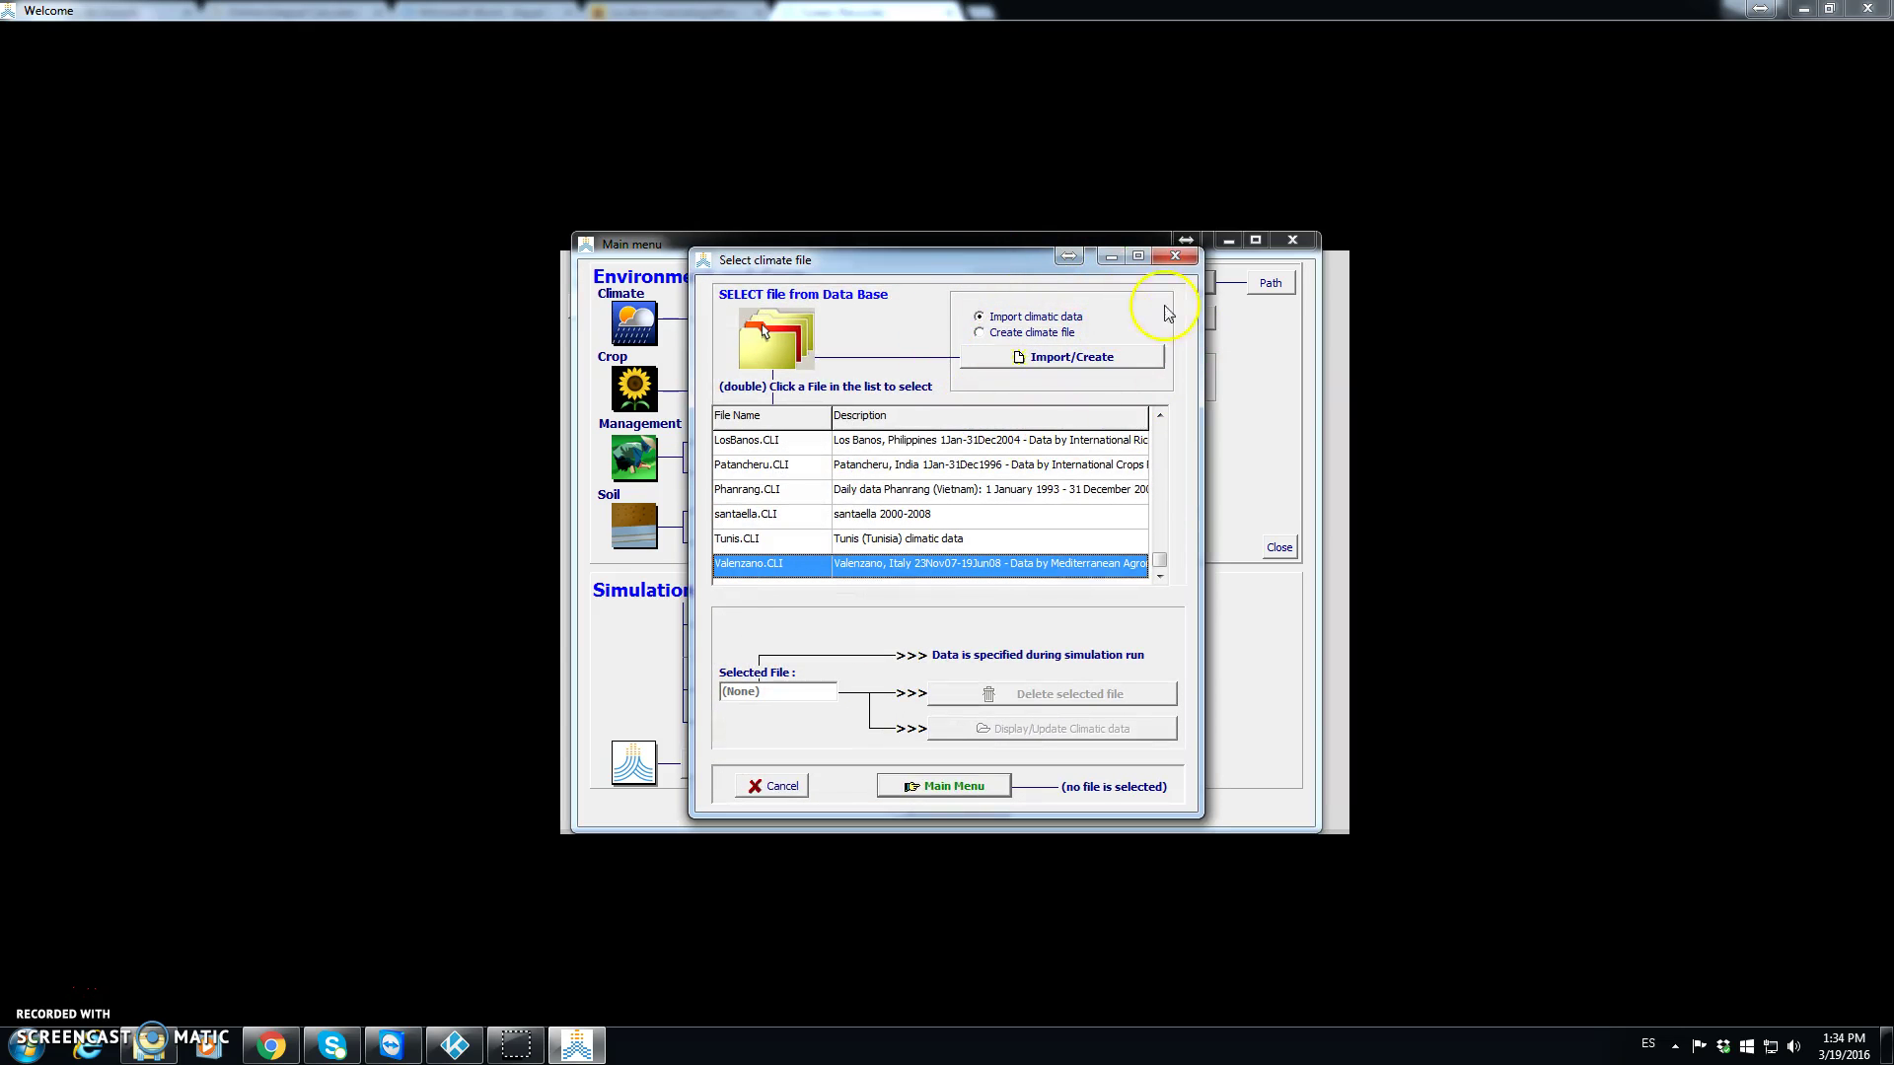
left_click(1066, 357)
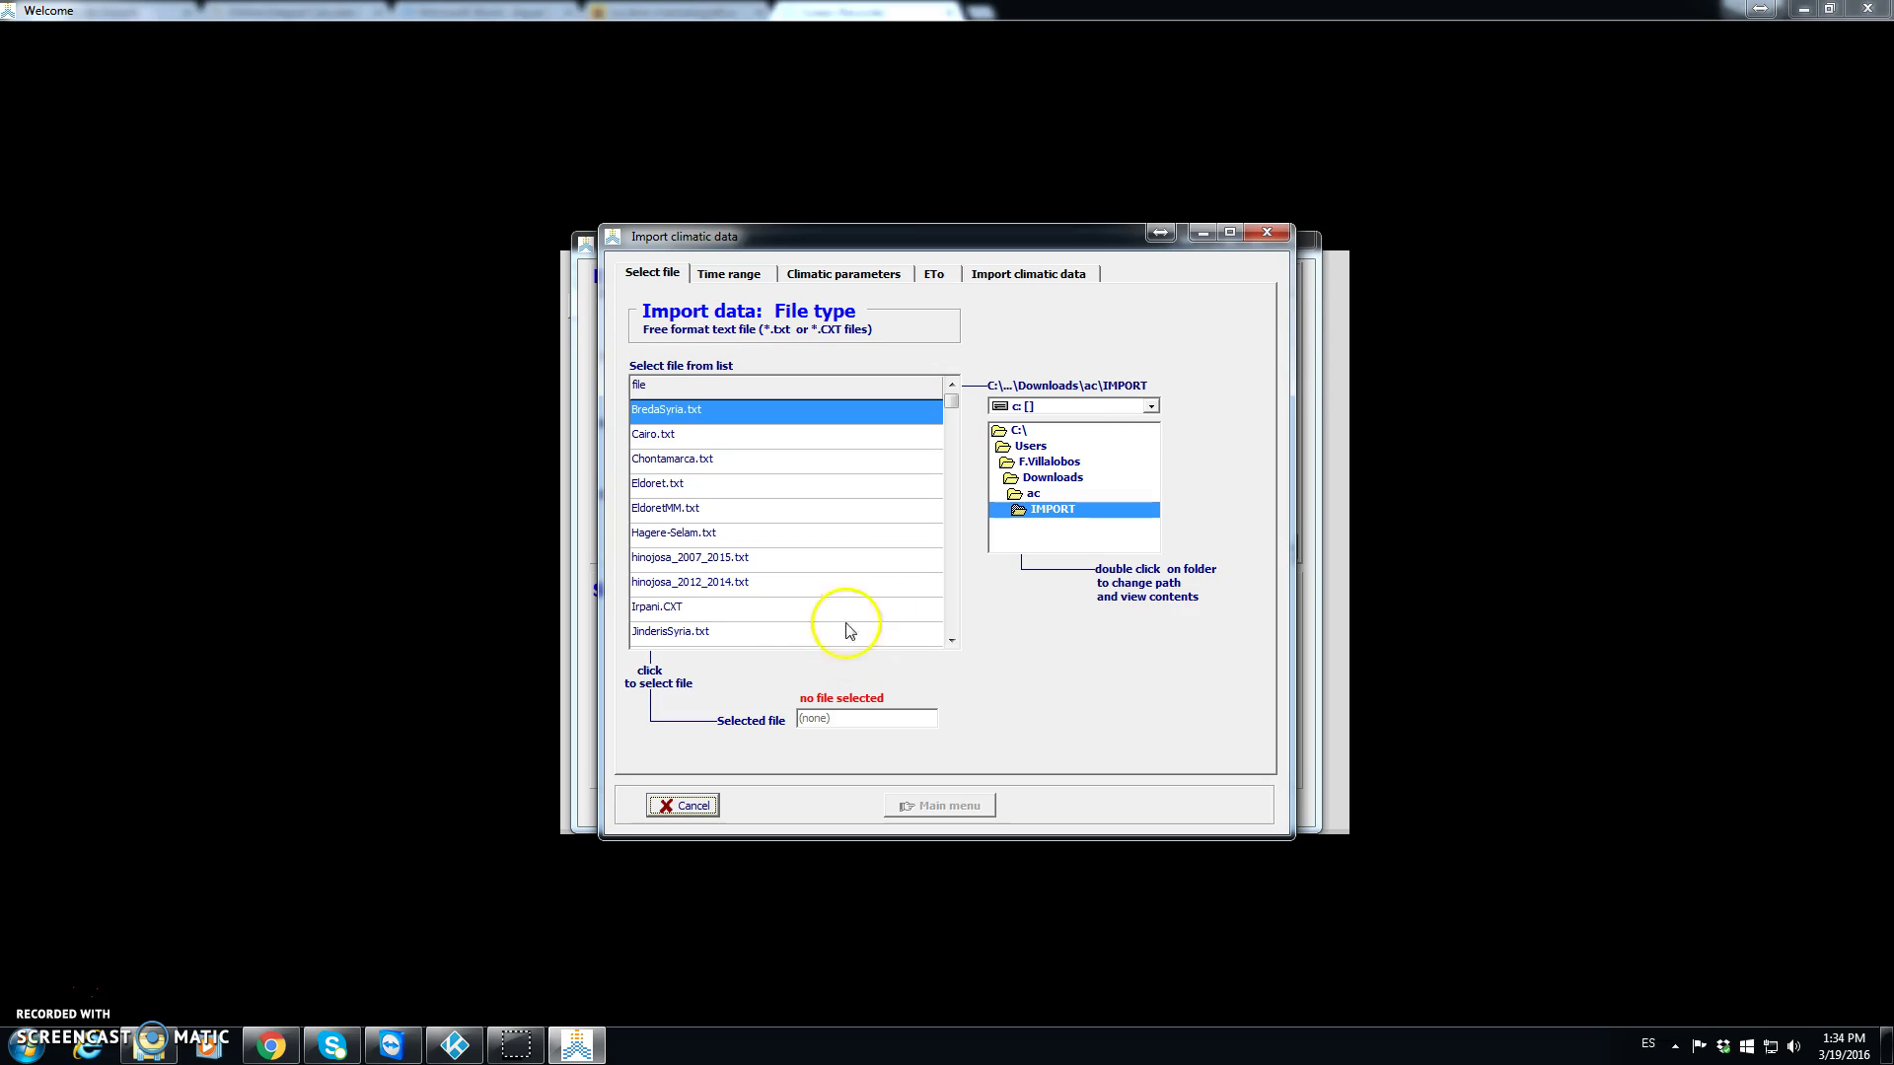
left_click(952, 611)
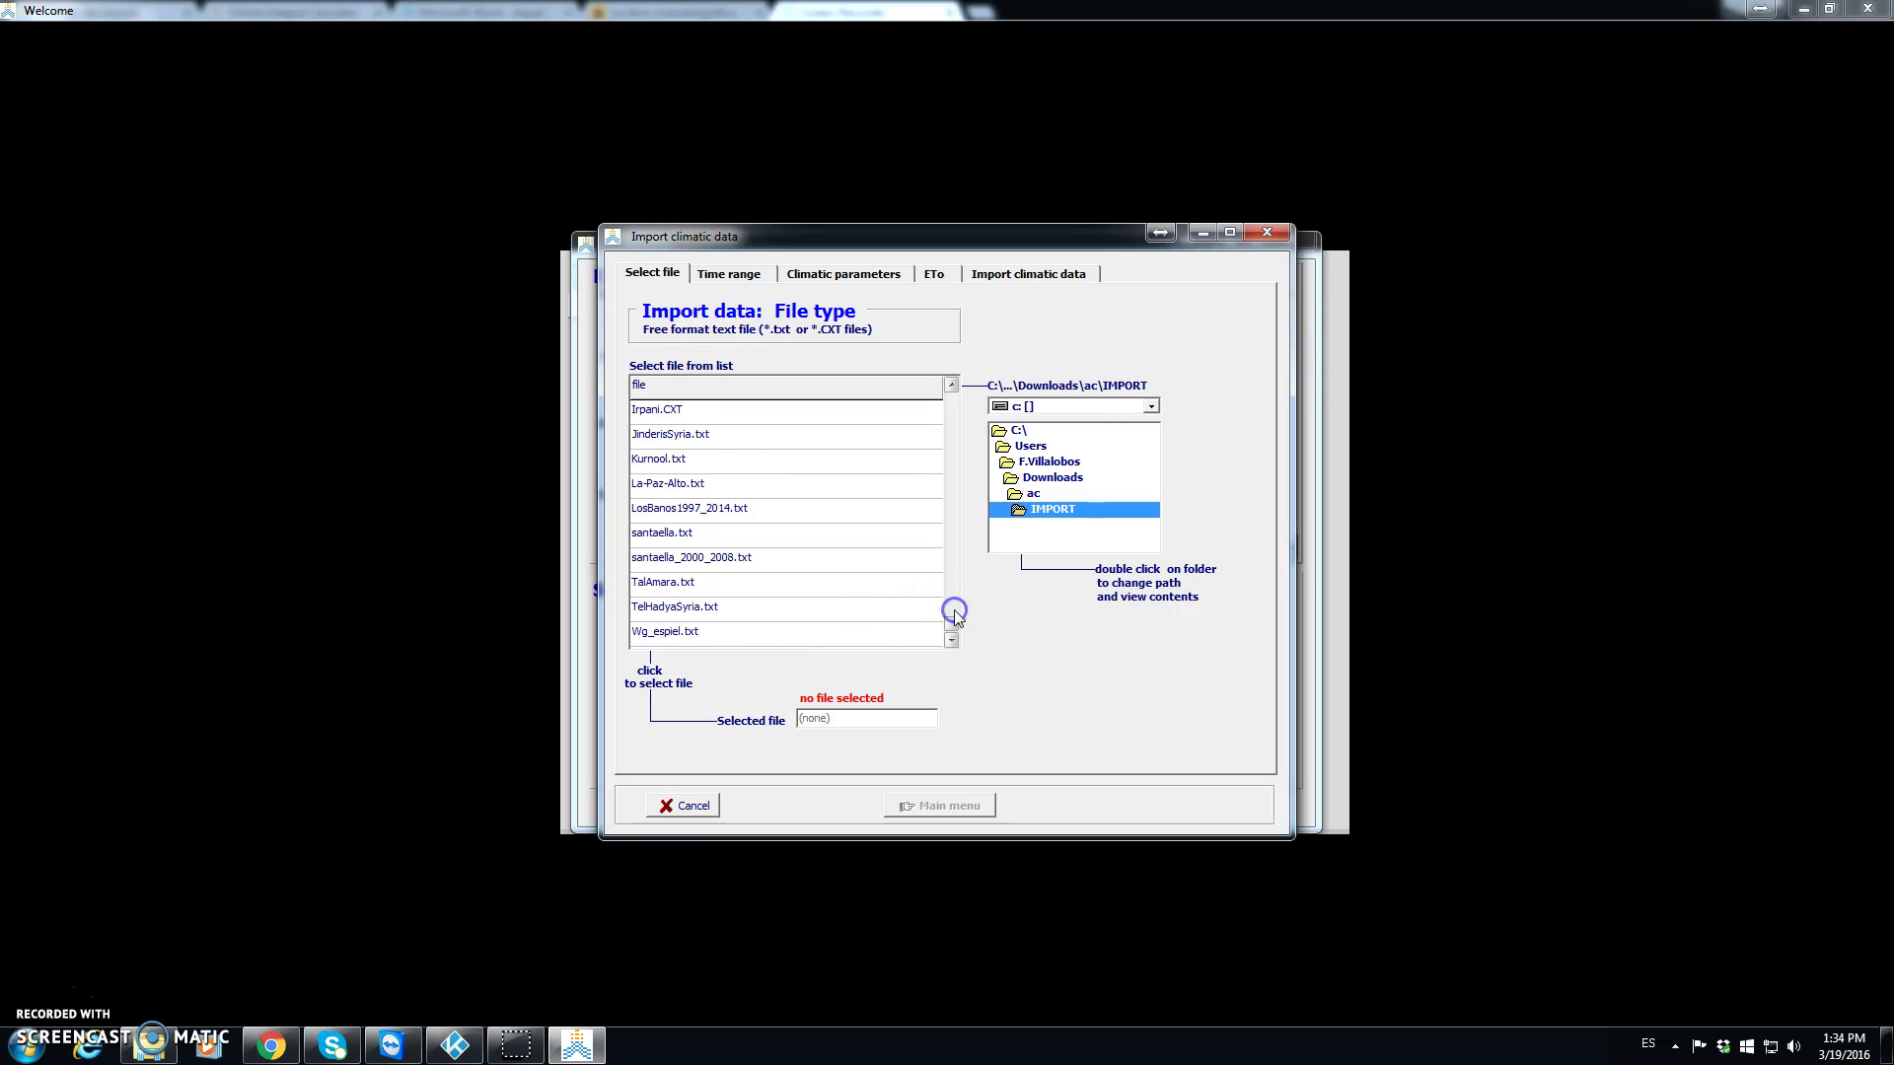
left_click(718, 559)
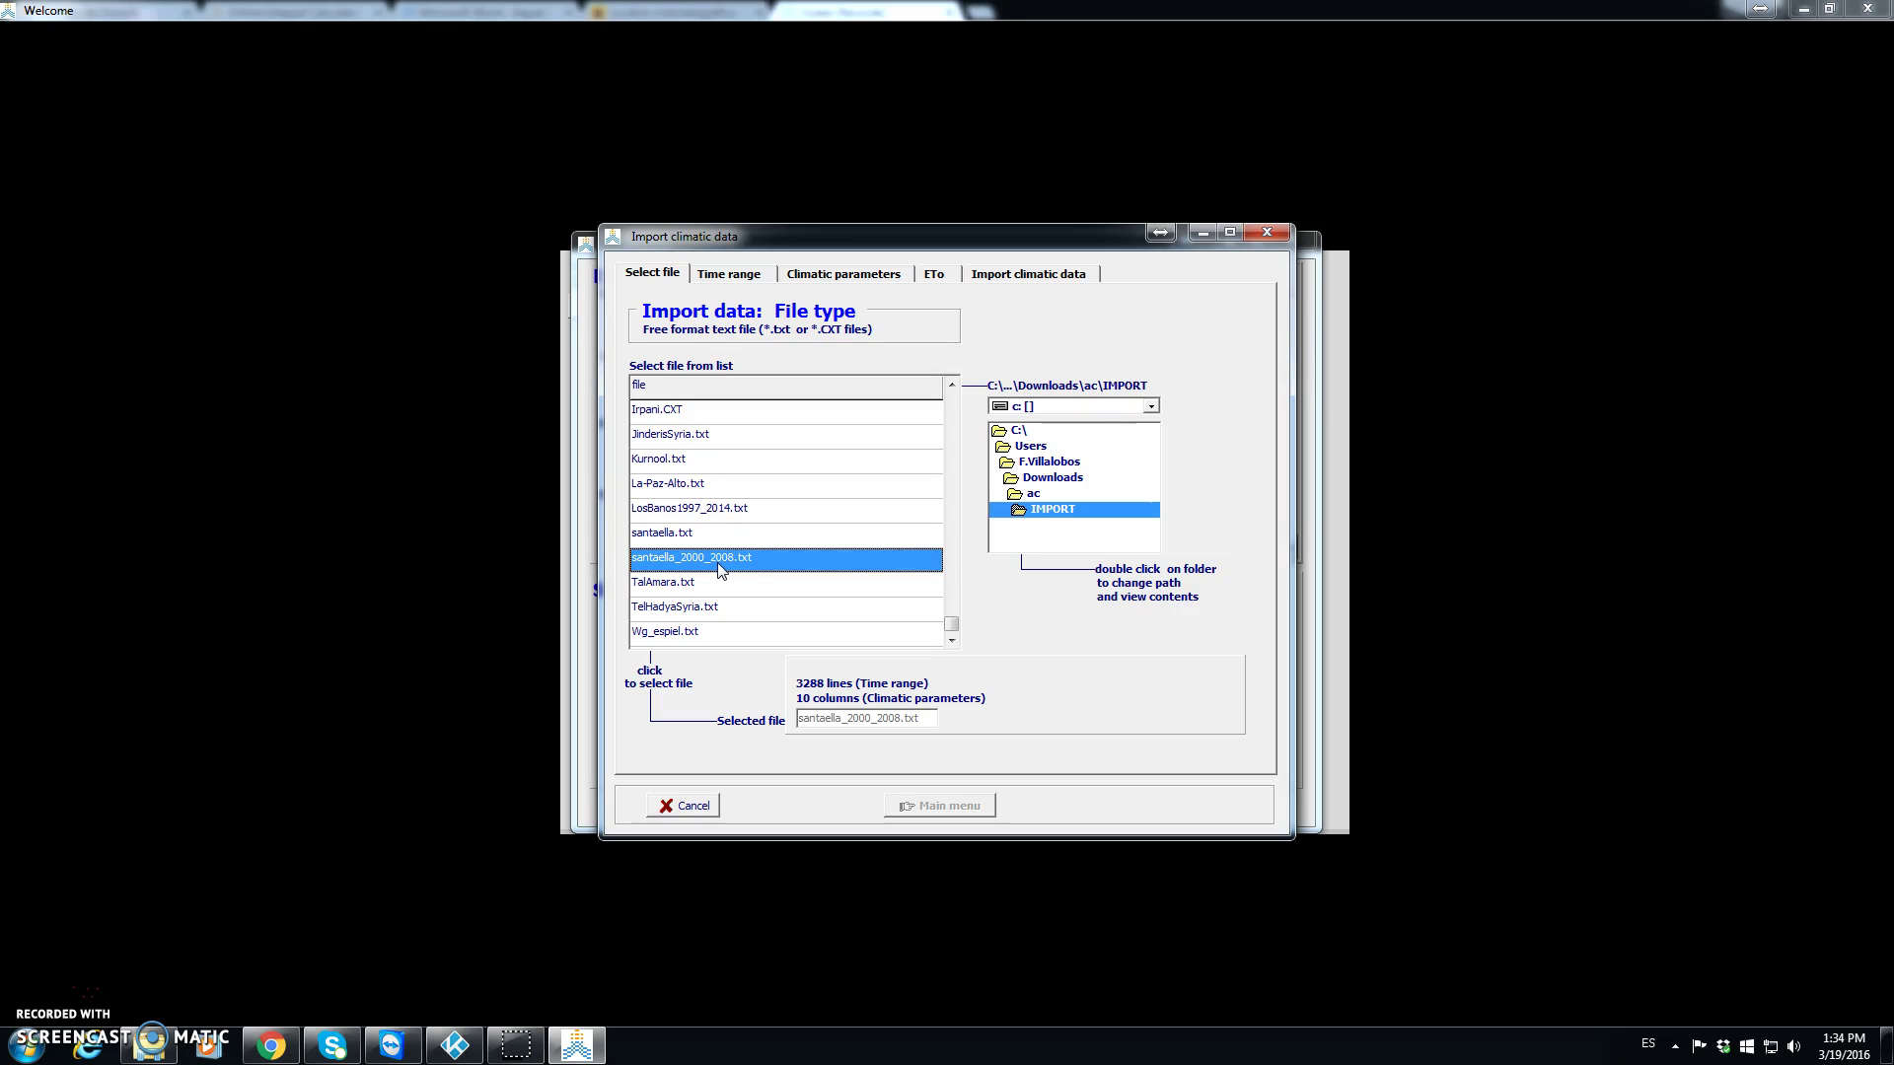
- Set the time range of the climatic data to first year 2000 and last year 2008
left_click(747, 278)
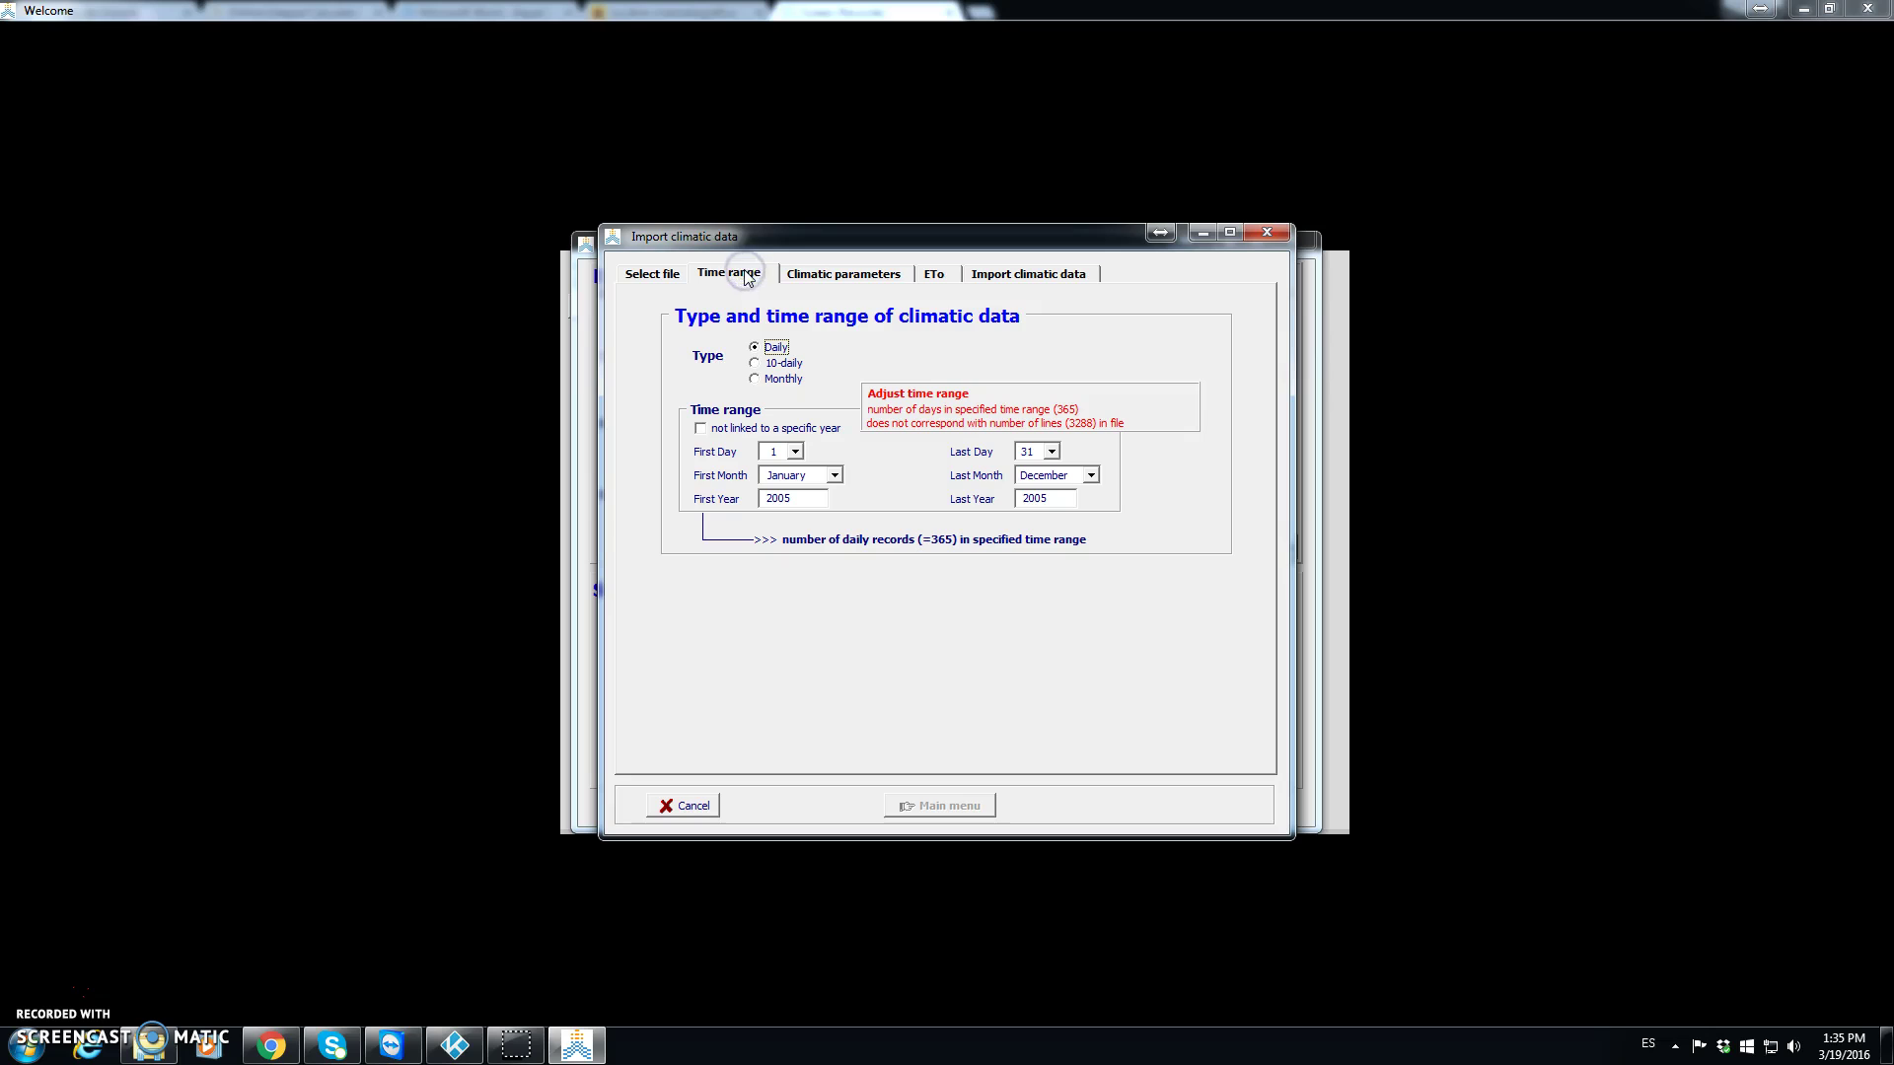
left_click(801, 497)
double_click(801, 497)
type("2")
key("Tab")
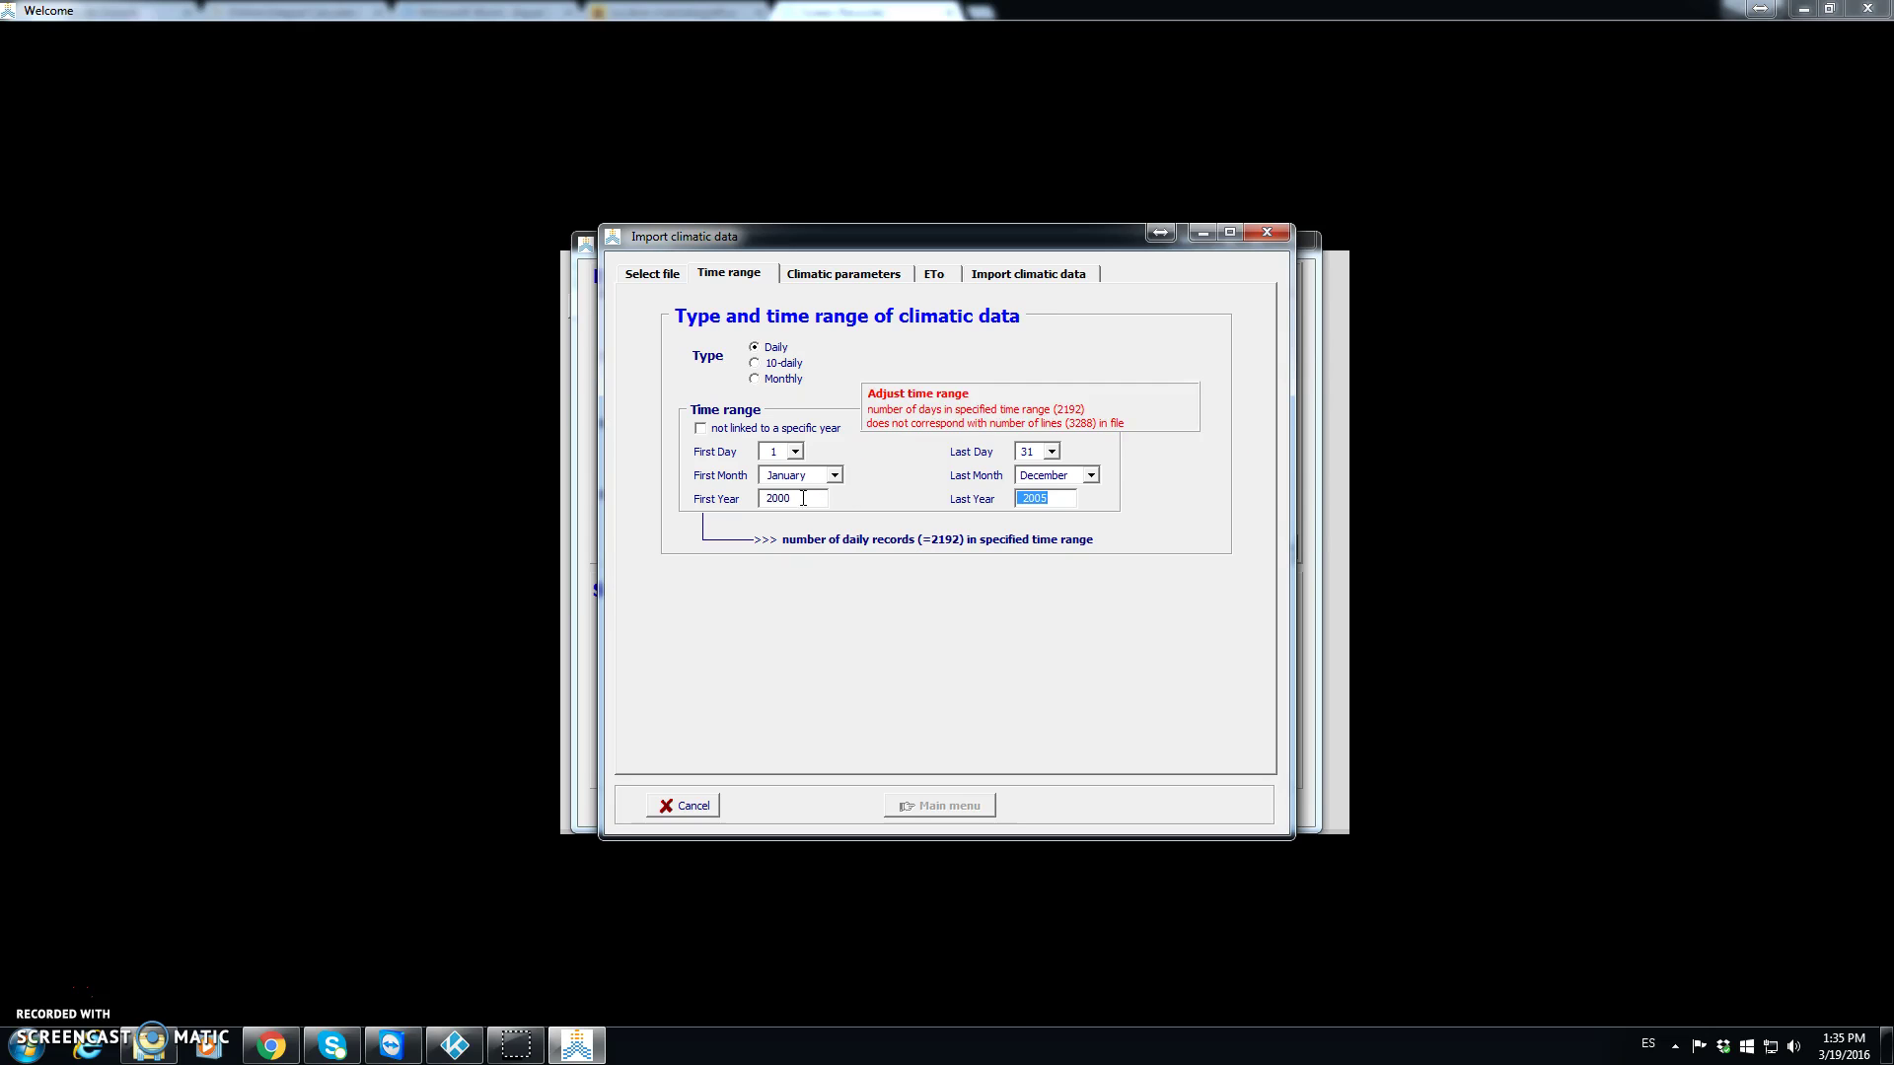
left_click(1083, 485)
type("20")
left_click(796, 451)
left_click(796, 452)
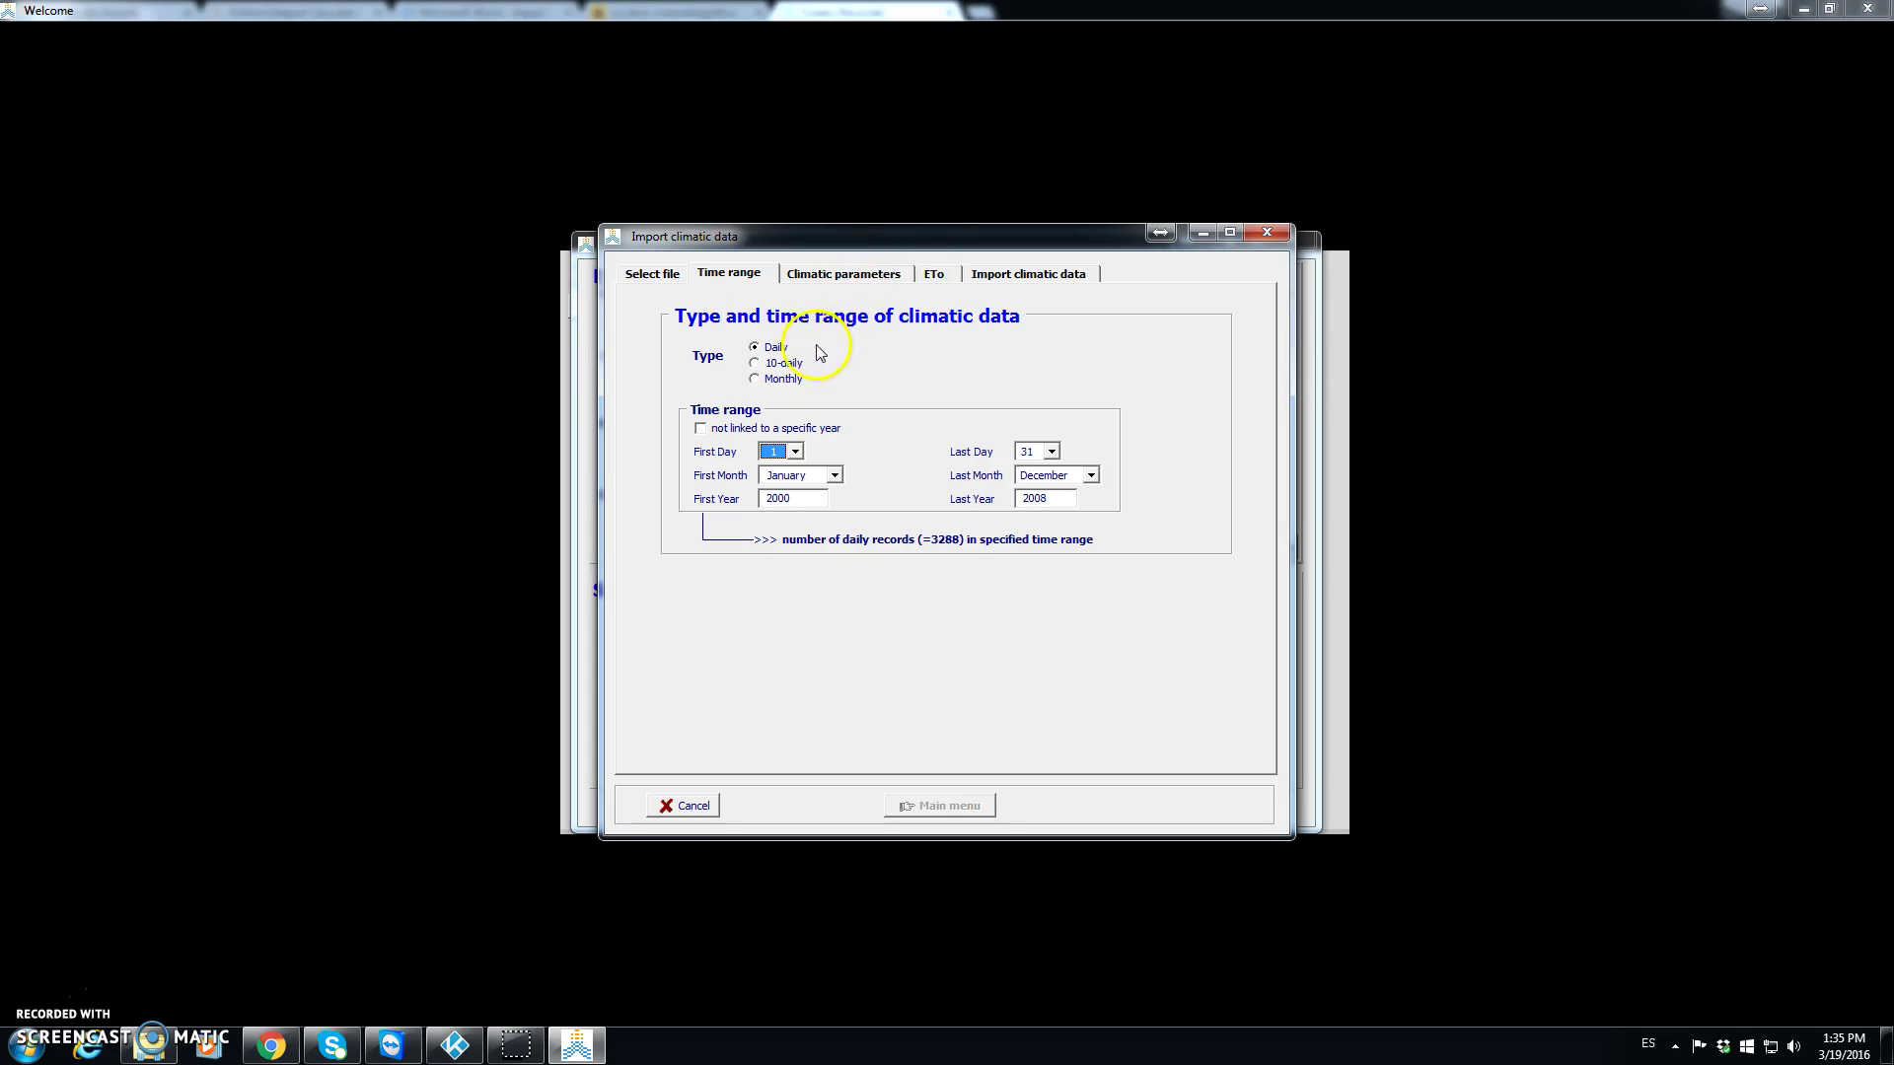
- Assign wind speed in m/sec, code 301, to column 3 of the climatic parameters
left_click(849, 281)
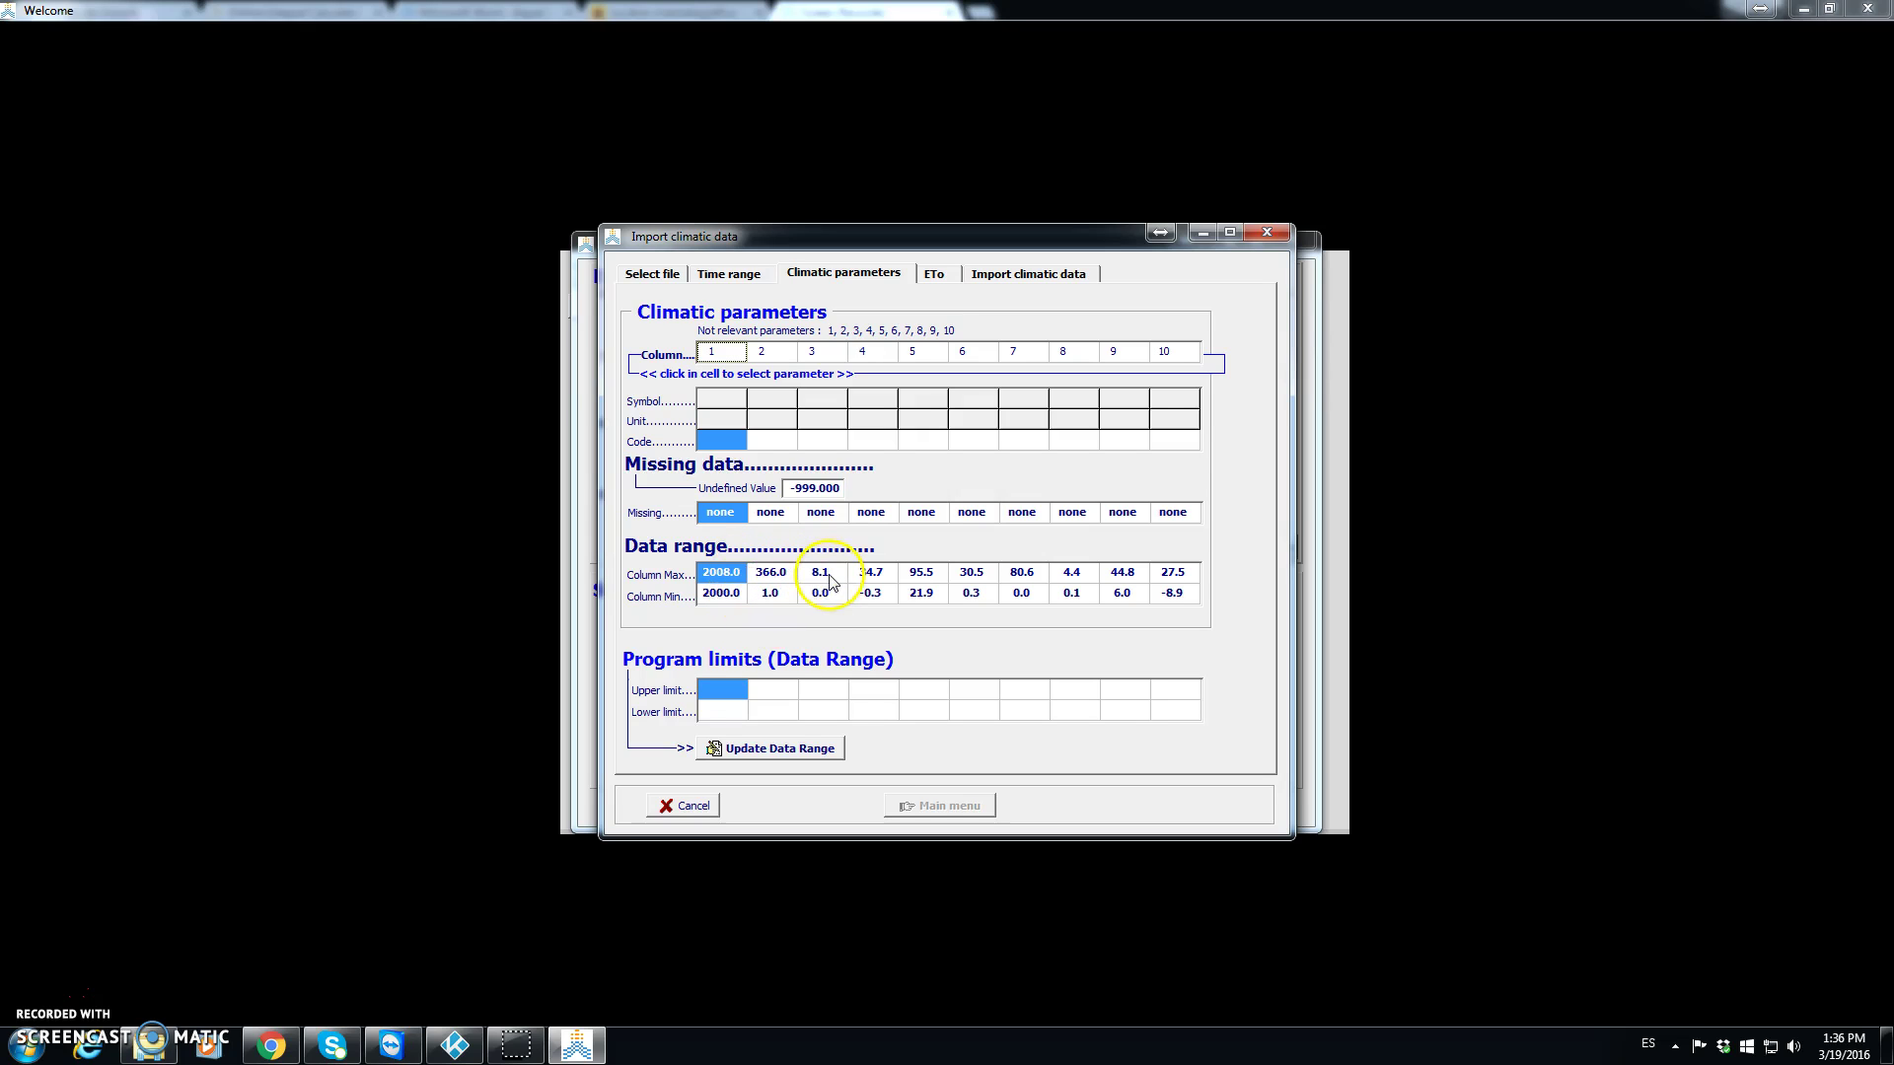
left_click(722, 581)
left_click(836, 445)
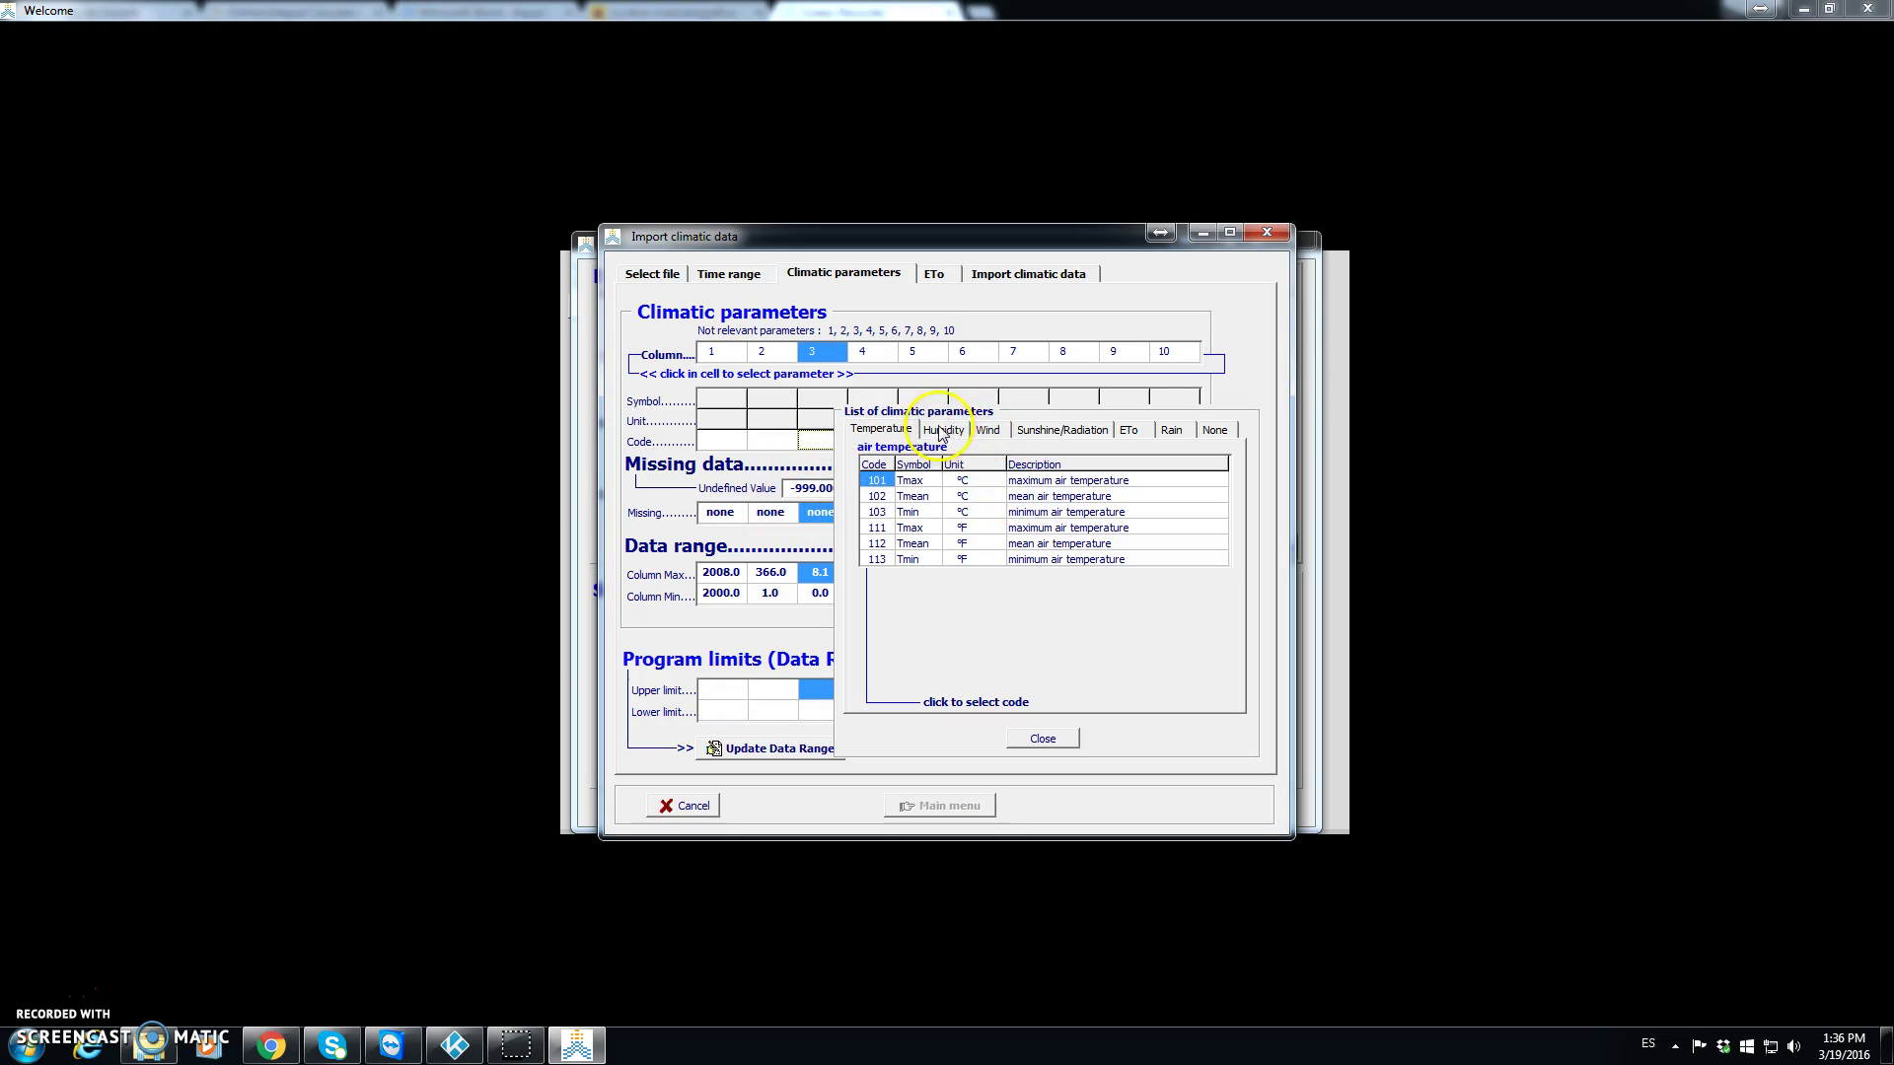
left_click(988, 431)
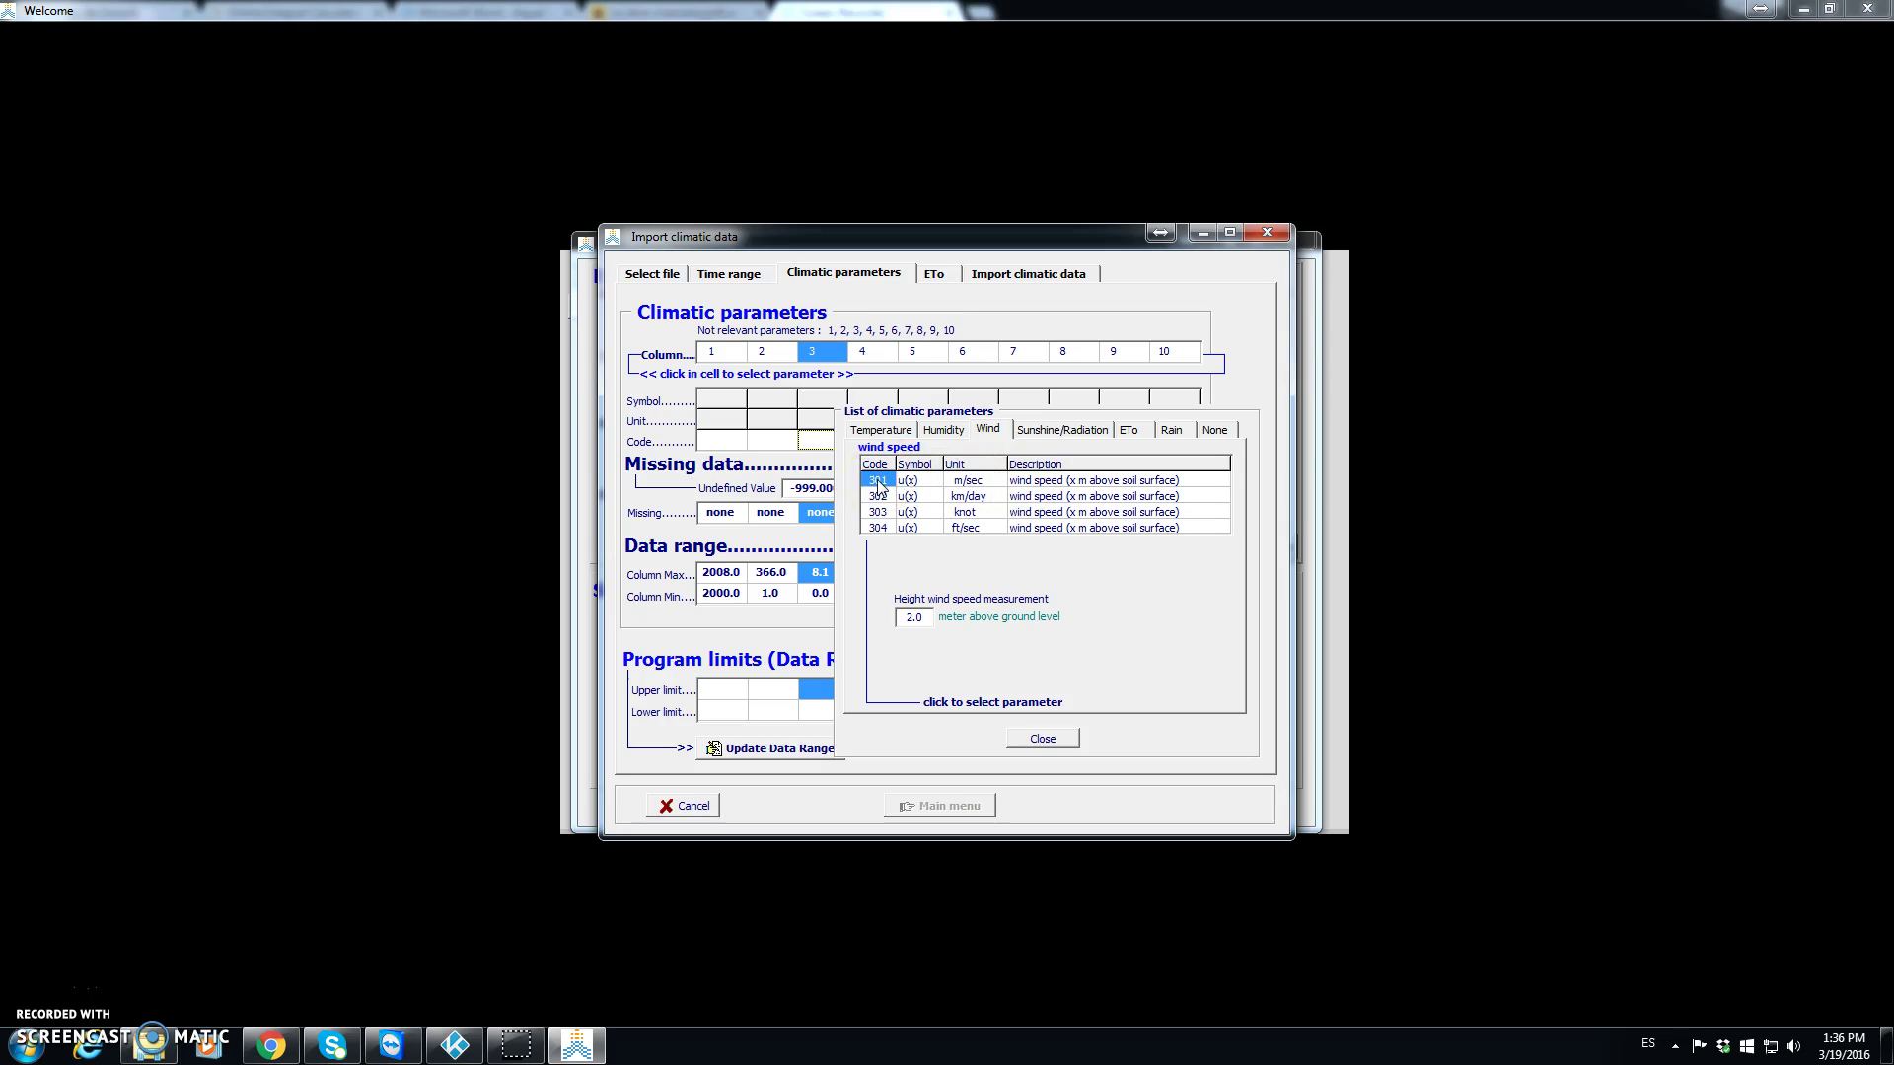
left_click(876, 481)
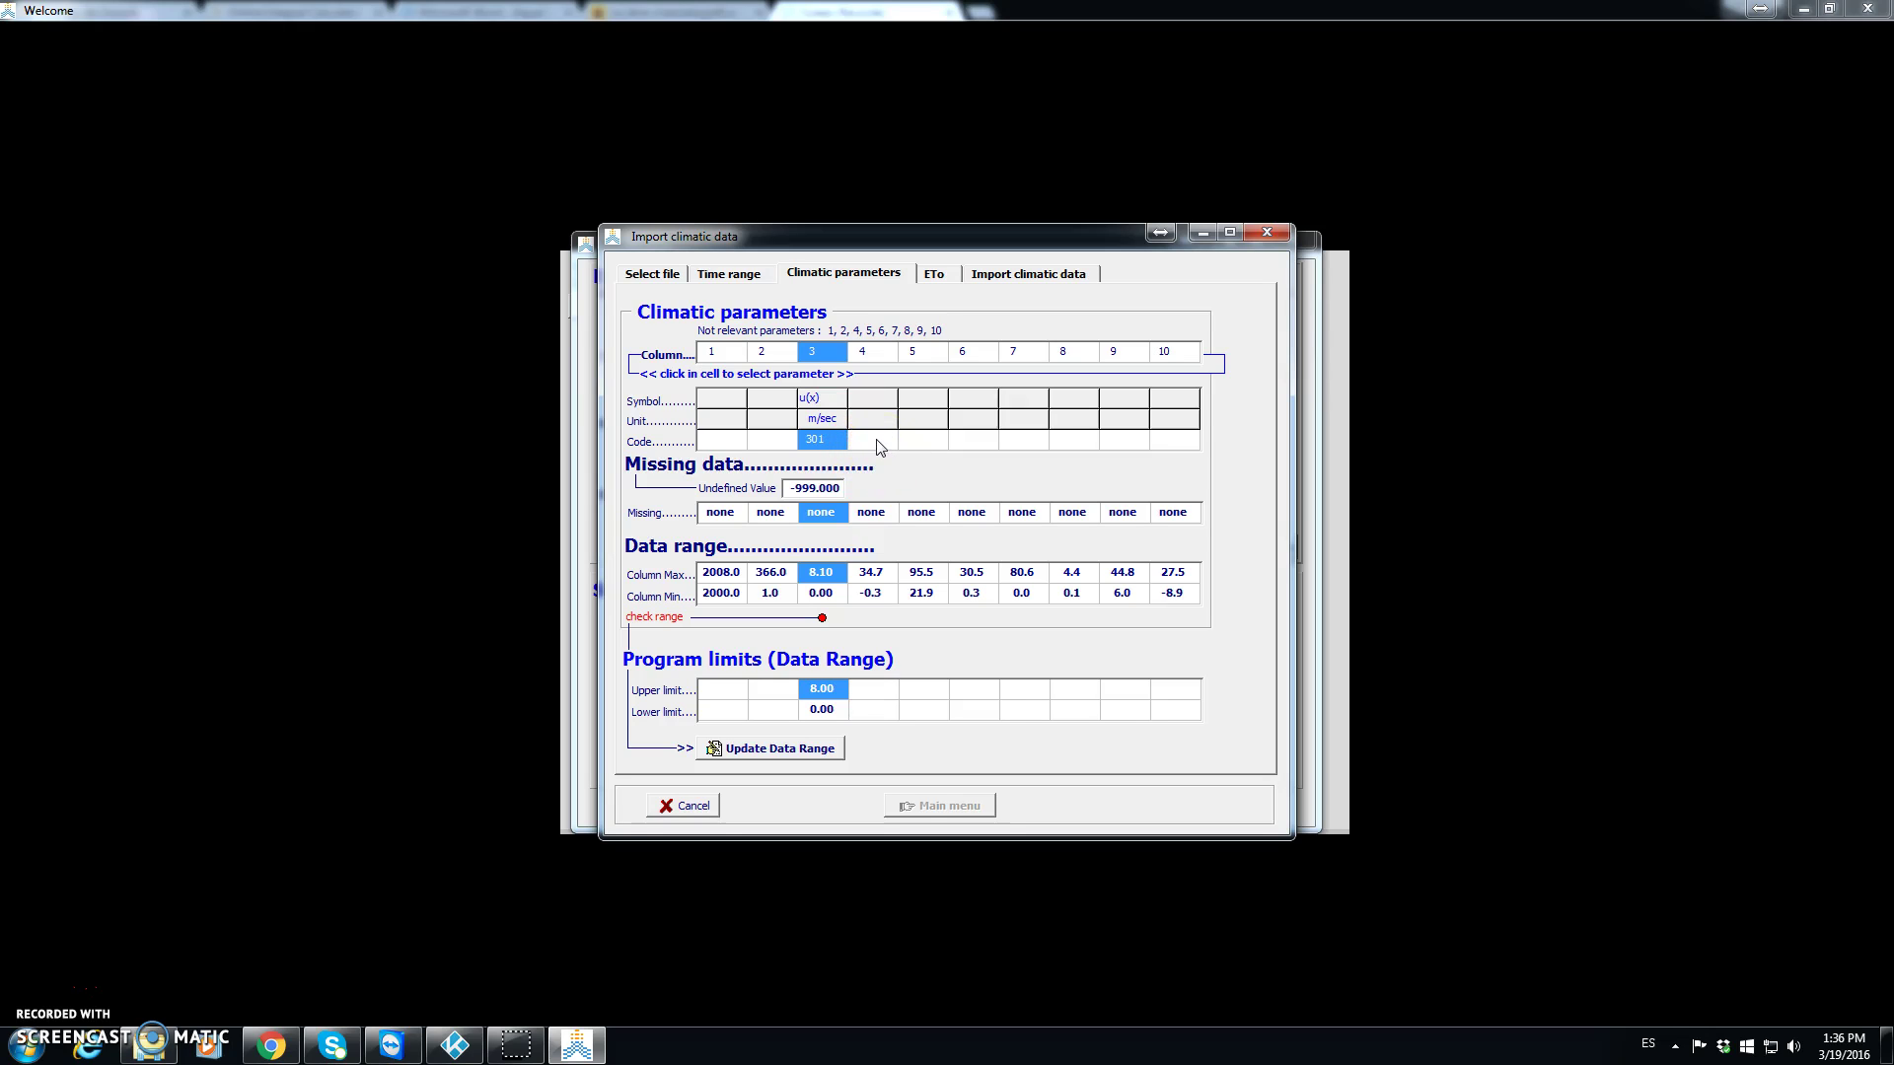
- Assign mean relative humidity (code 202) to column 5 and solar radiation in MJ/m2.day (code 421) to column 6
left_click(923, 443)
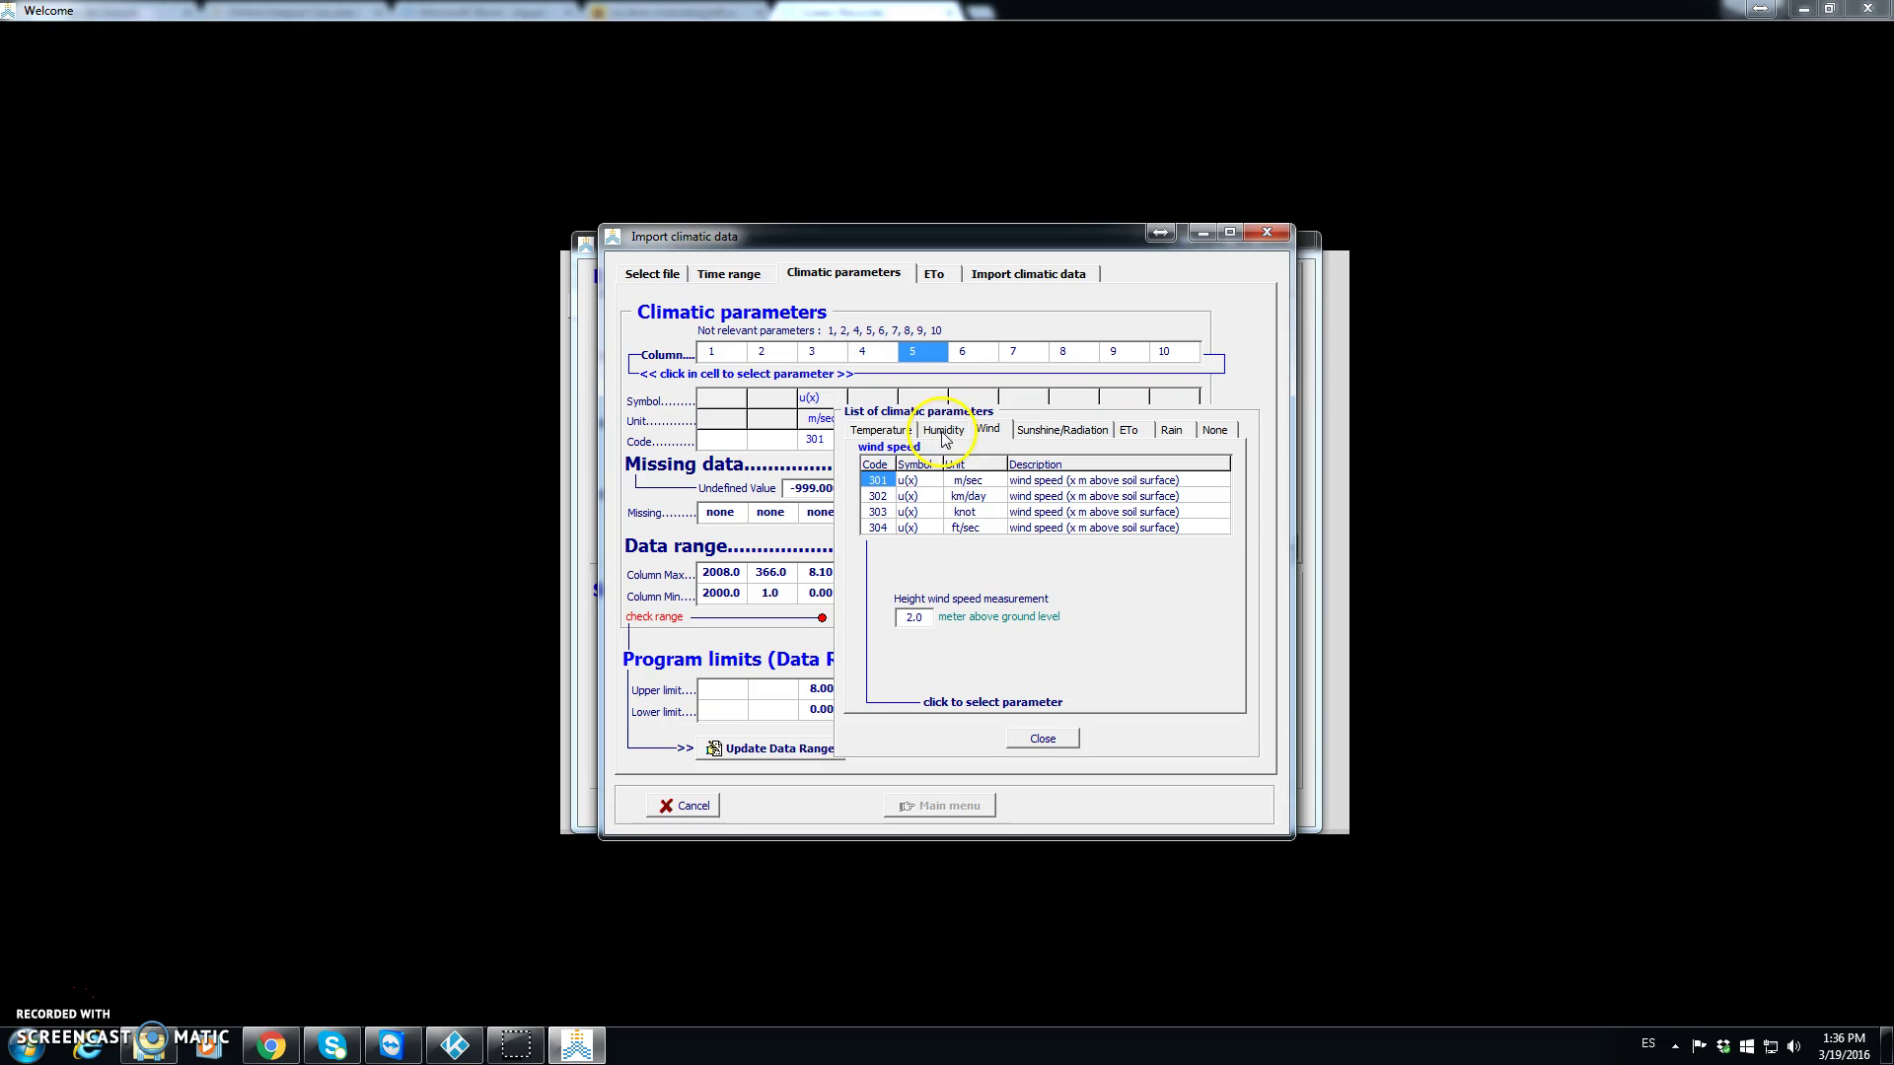
left_click(944, 431)
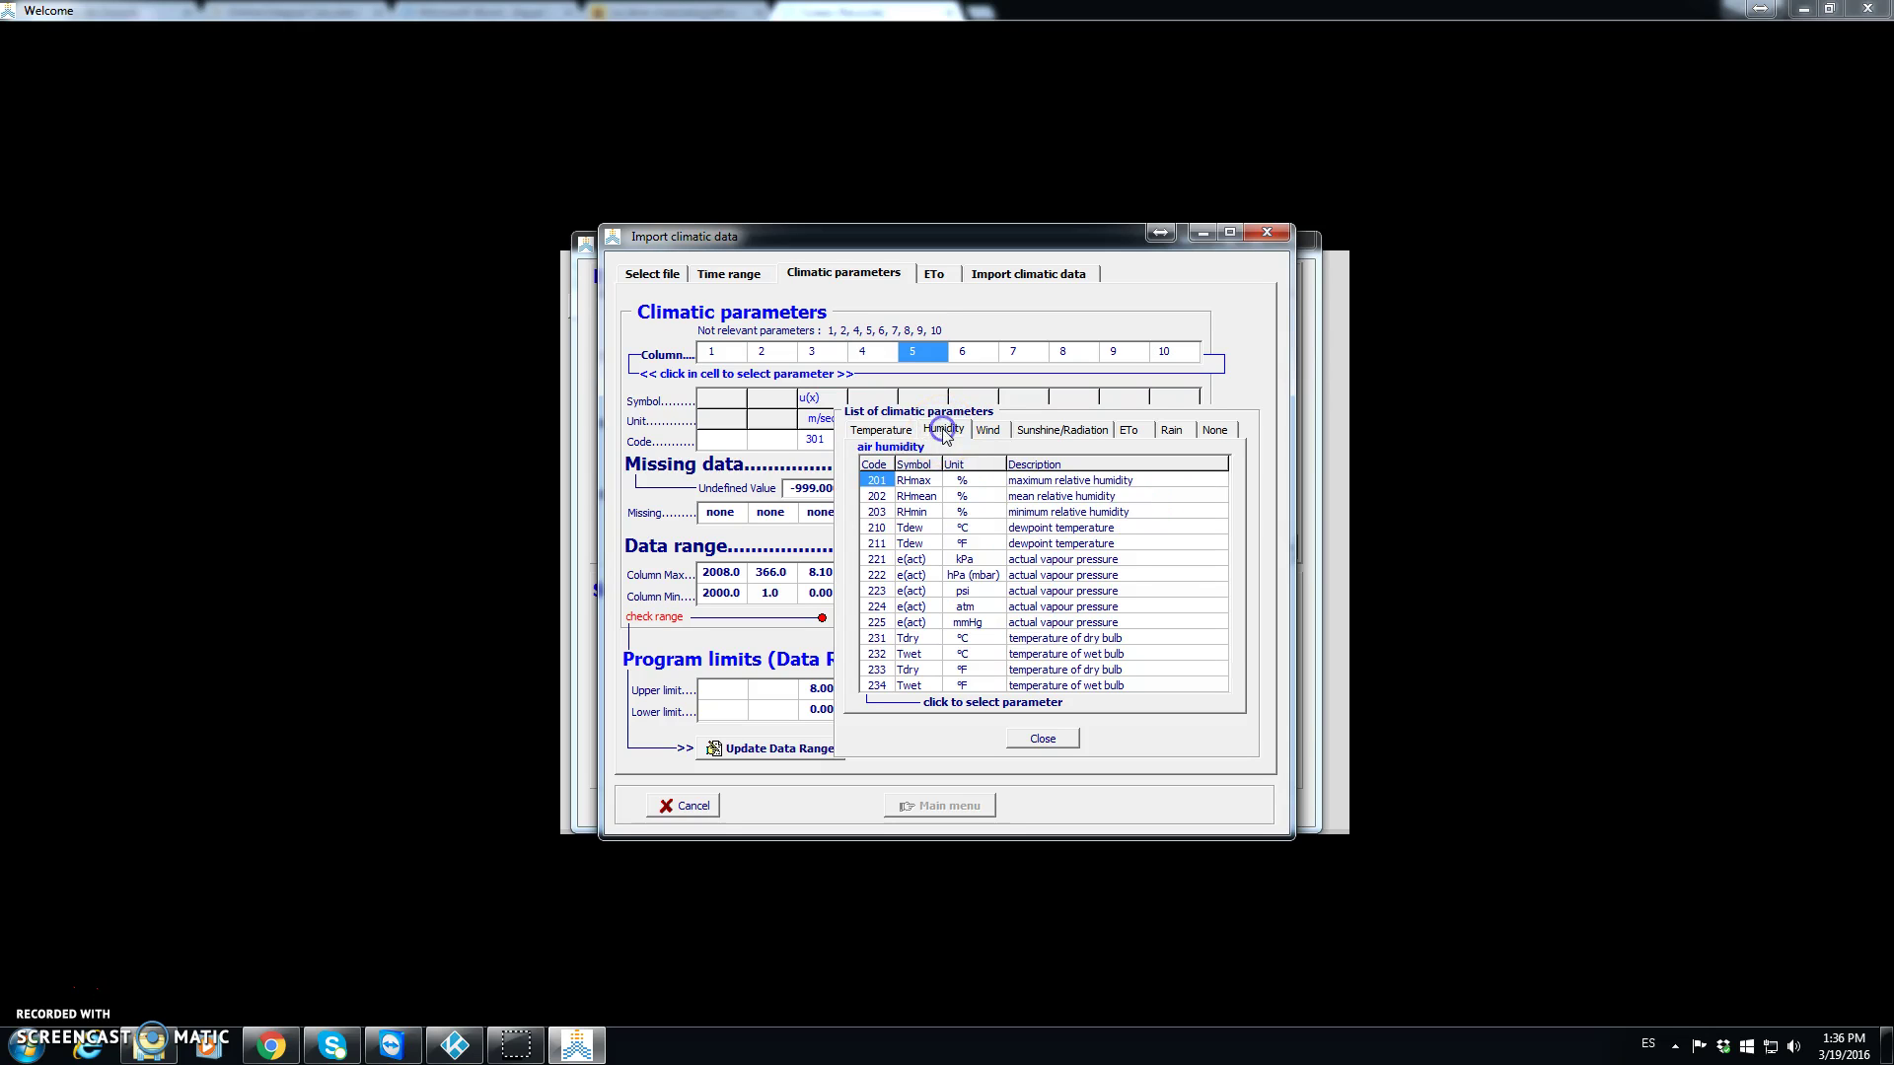
left_click(878, 496)
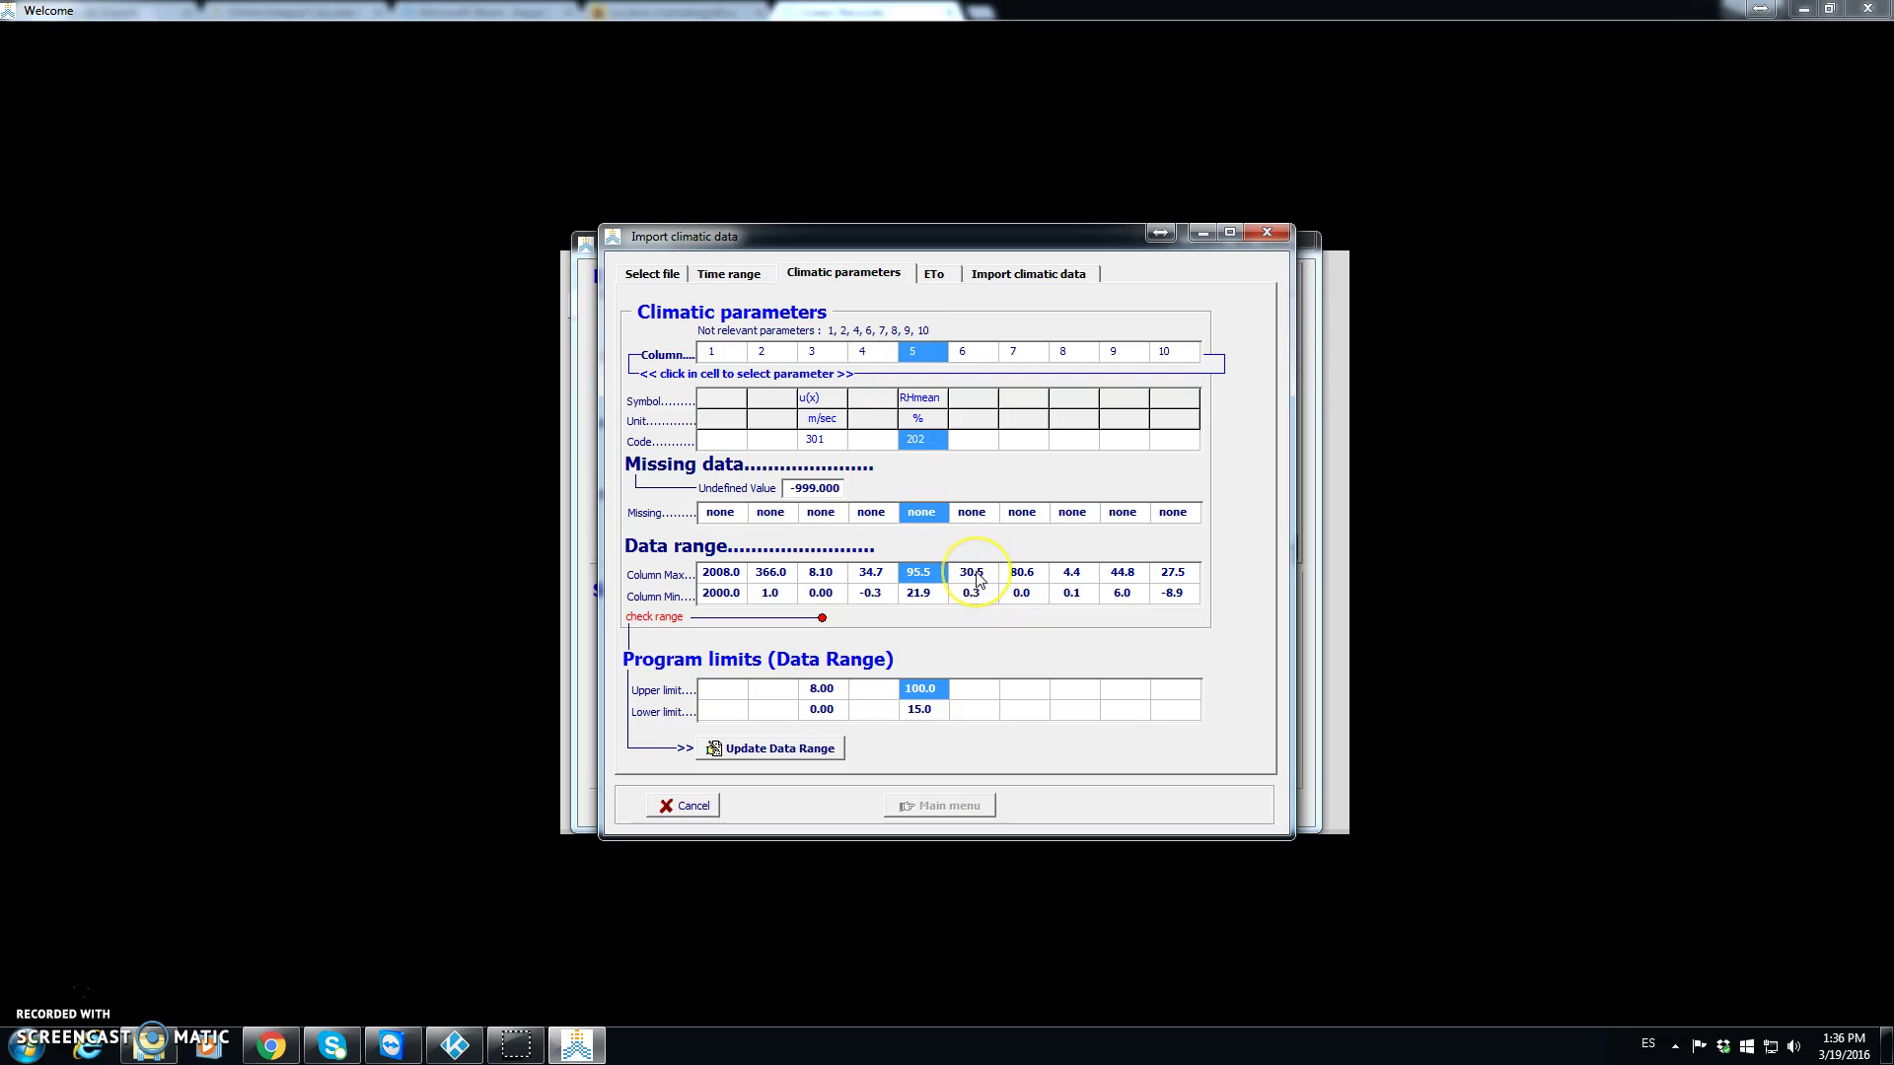
left_click(977, 441)
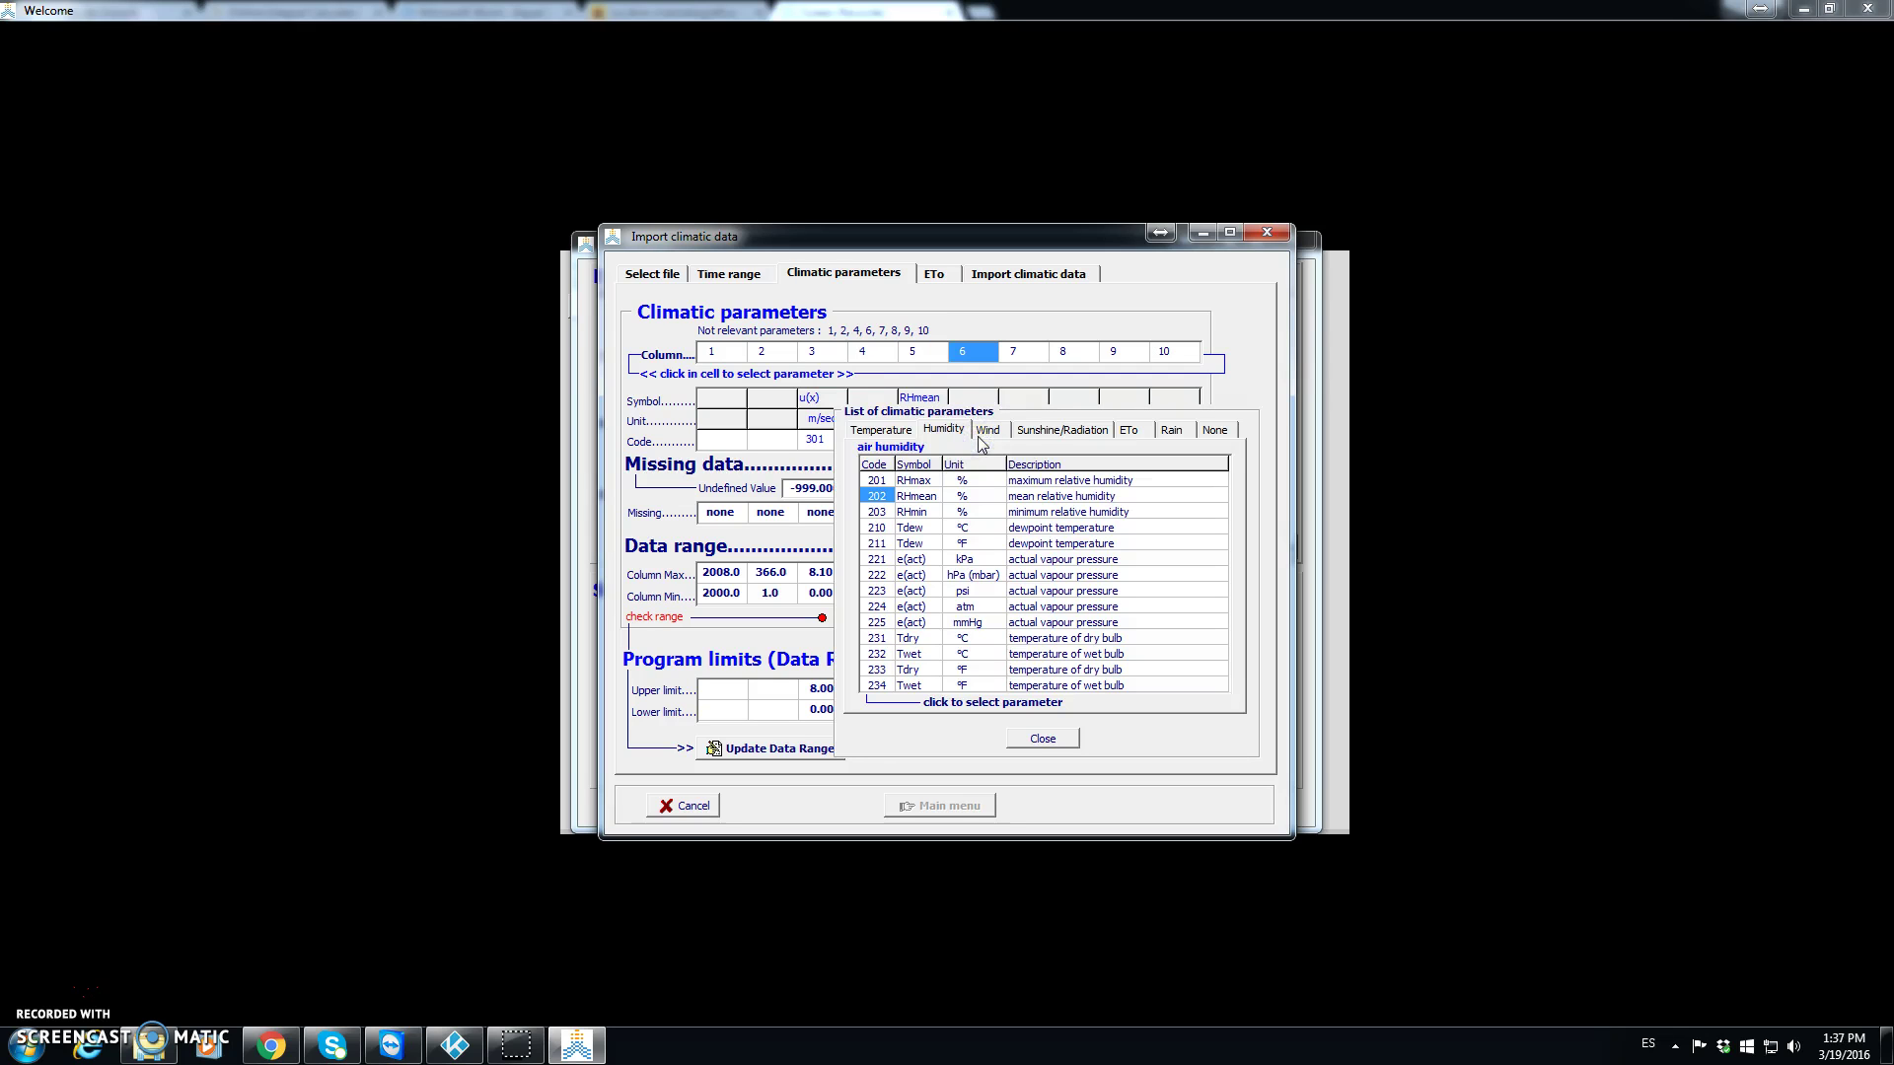
left_click(1092, 432)
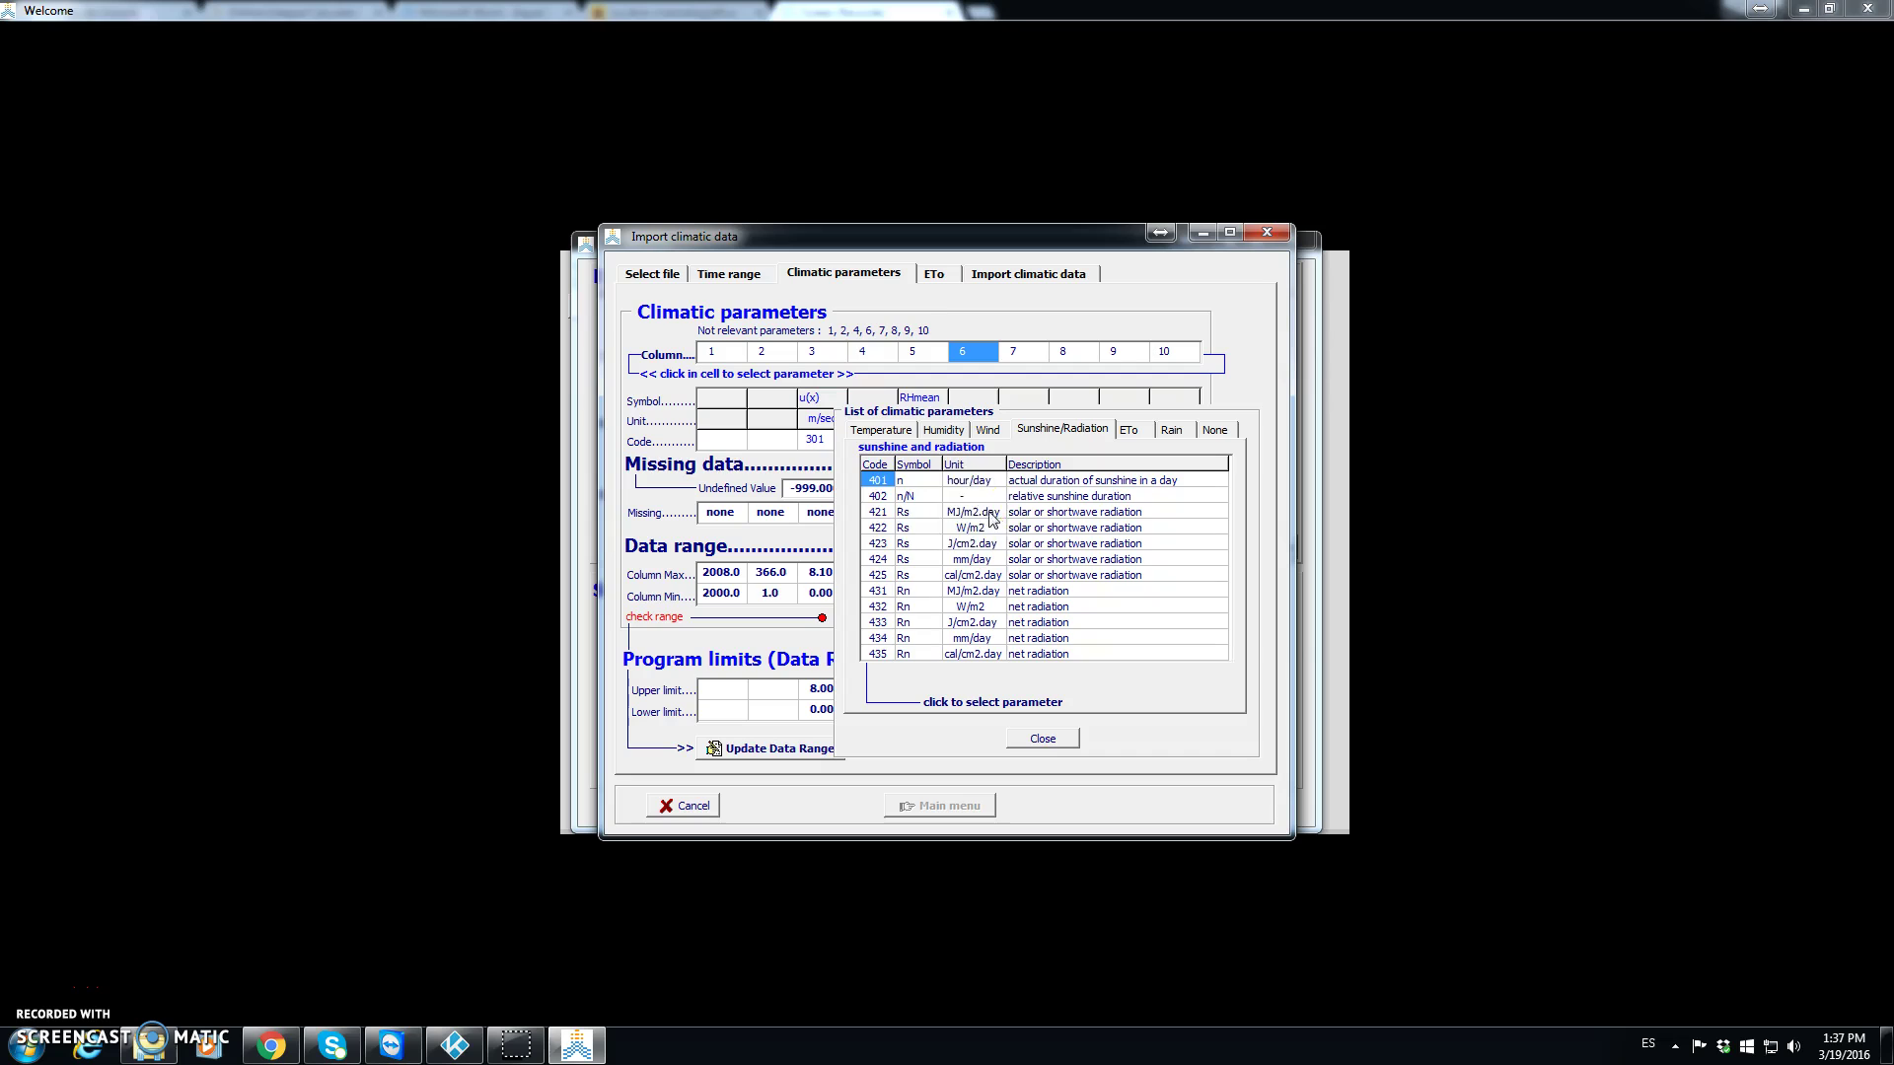
left_click(876, 512)
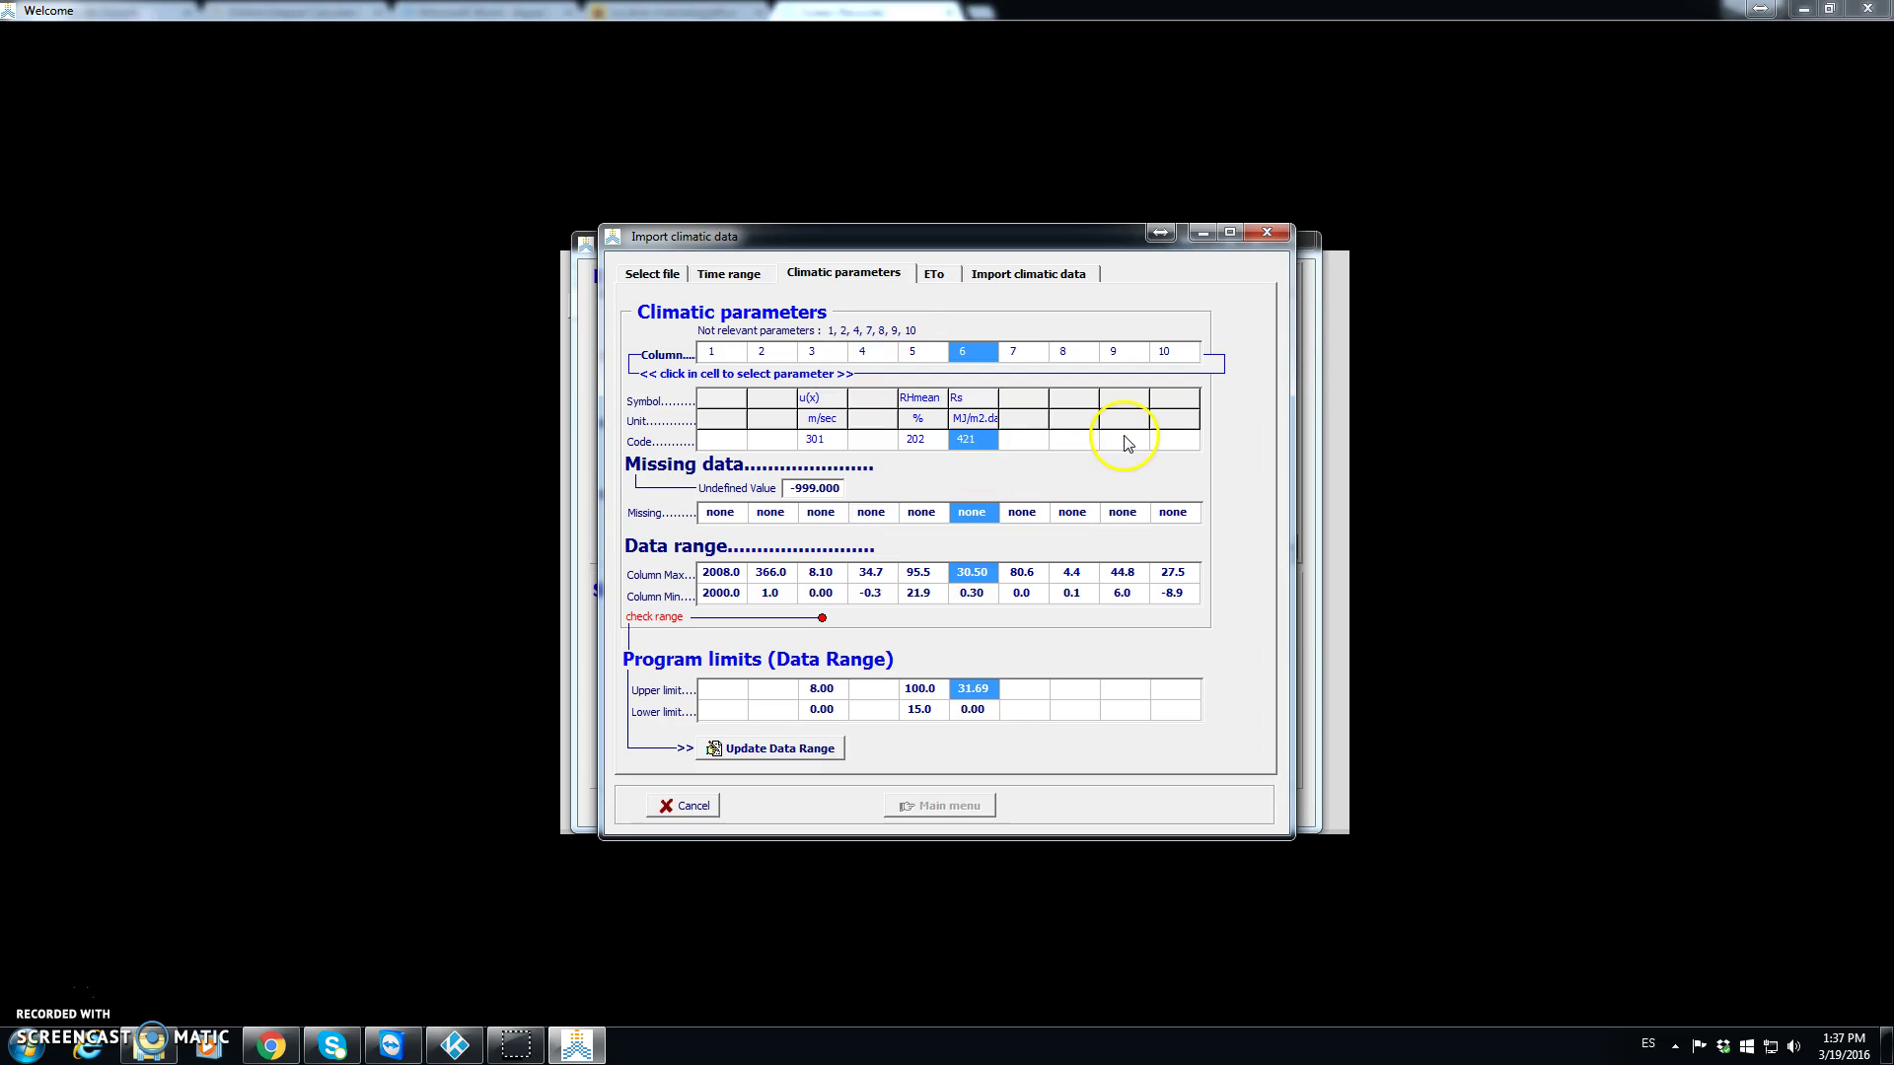
- Assign rainfall in mm, code 601, to column 7 of the climatic parameters
left_click(1028, 441)
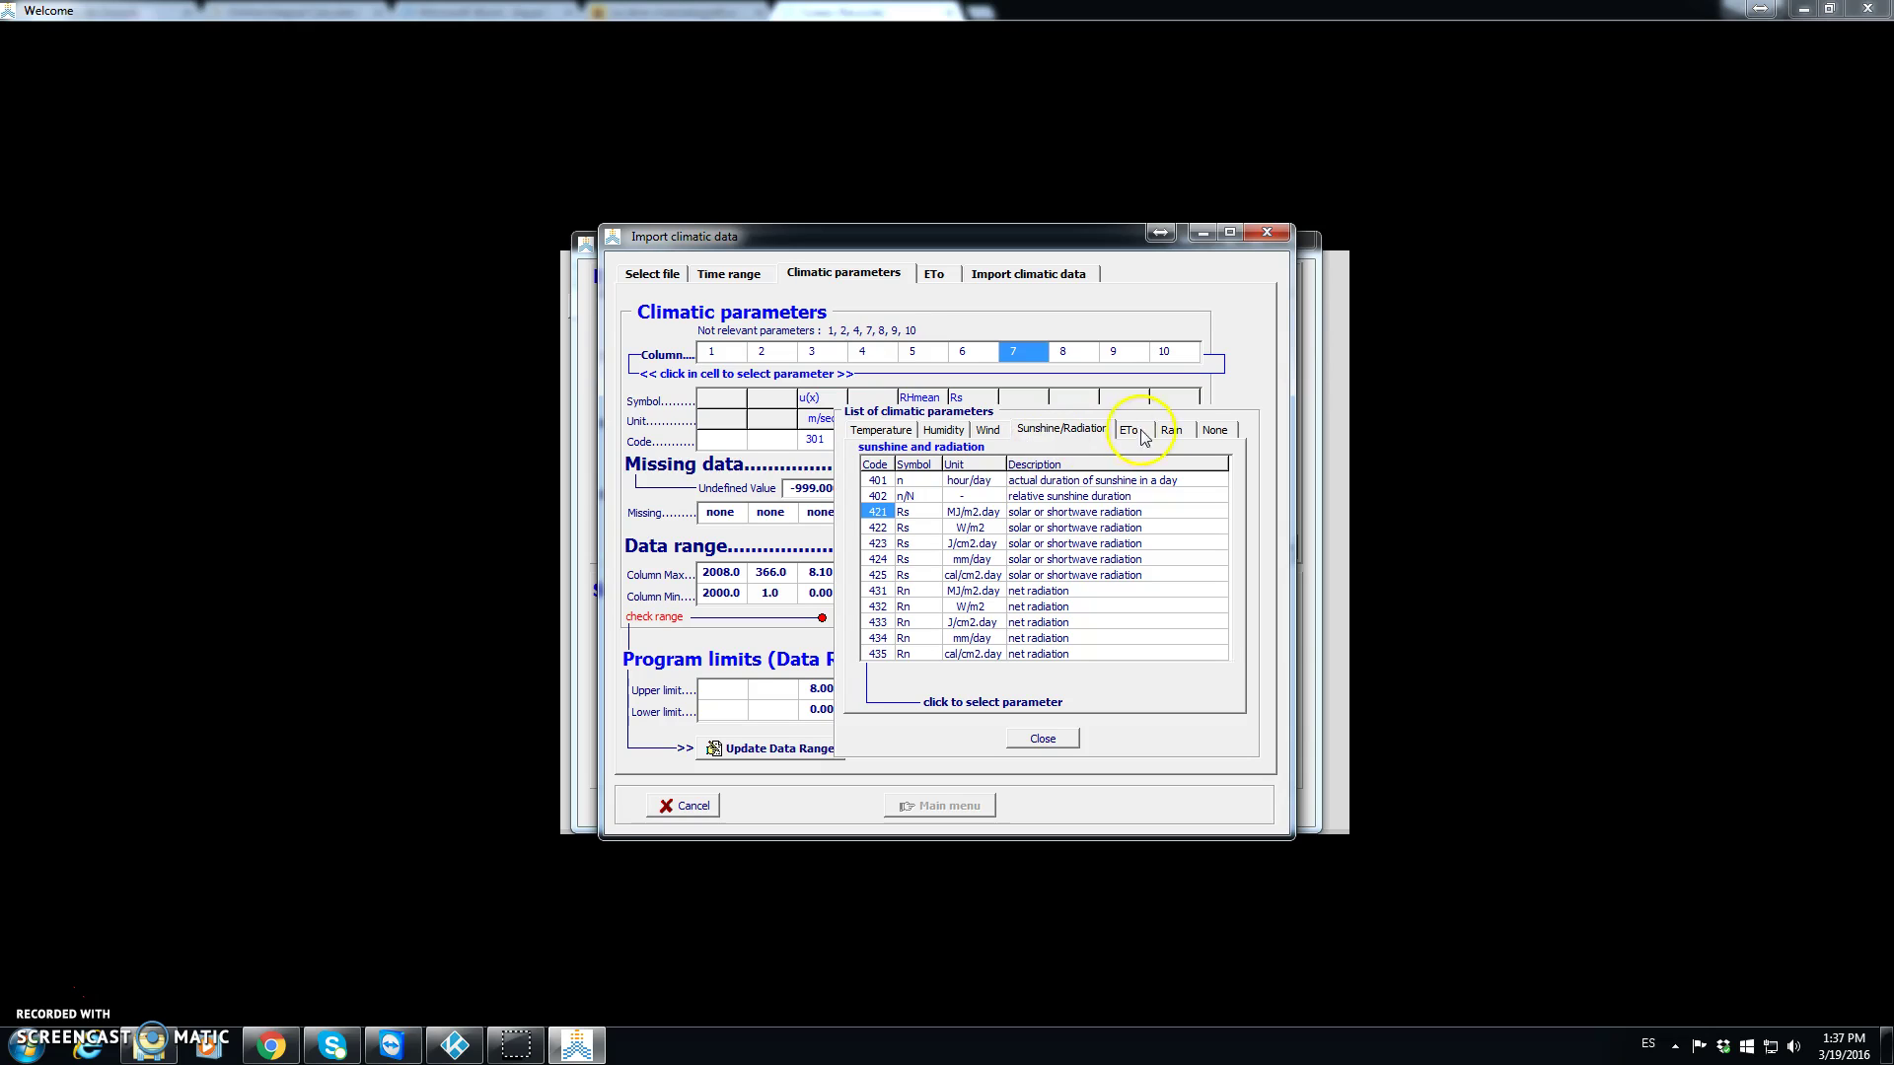
left_click(1173, 431)
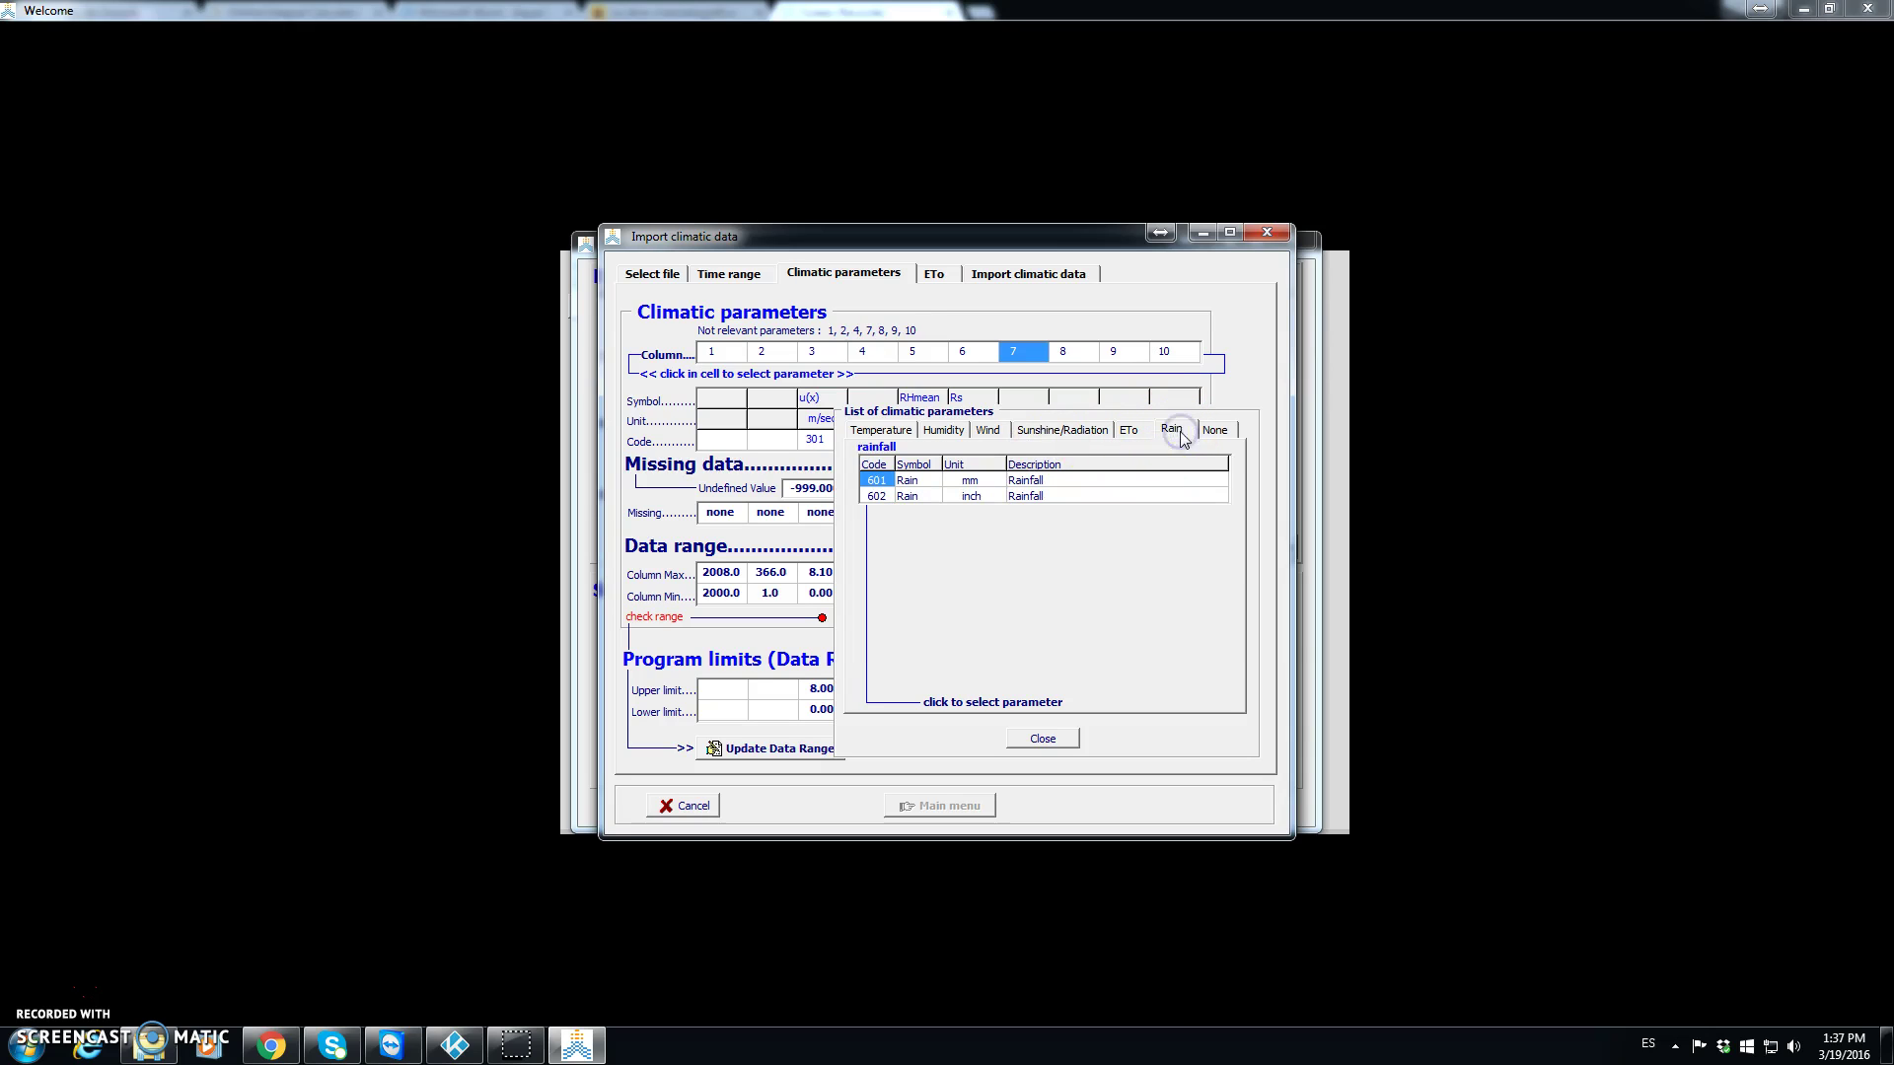
left_click(875, 483)
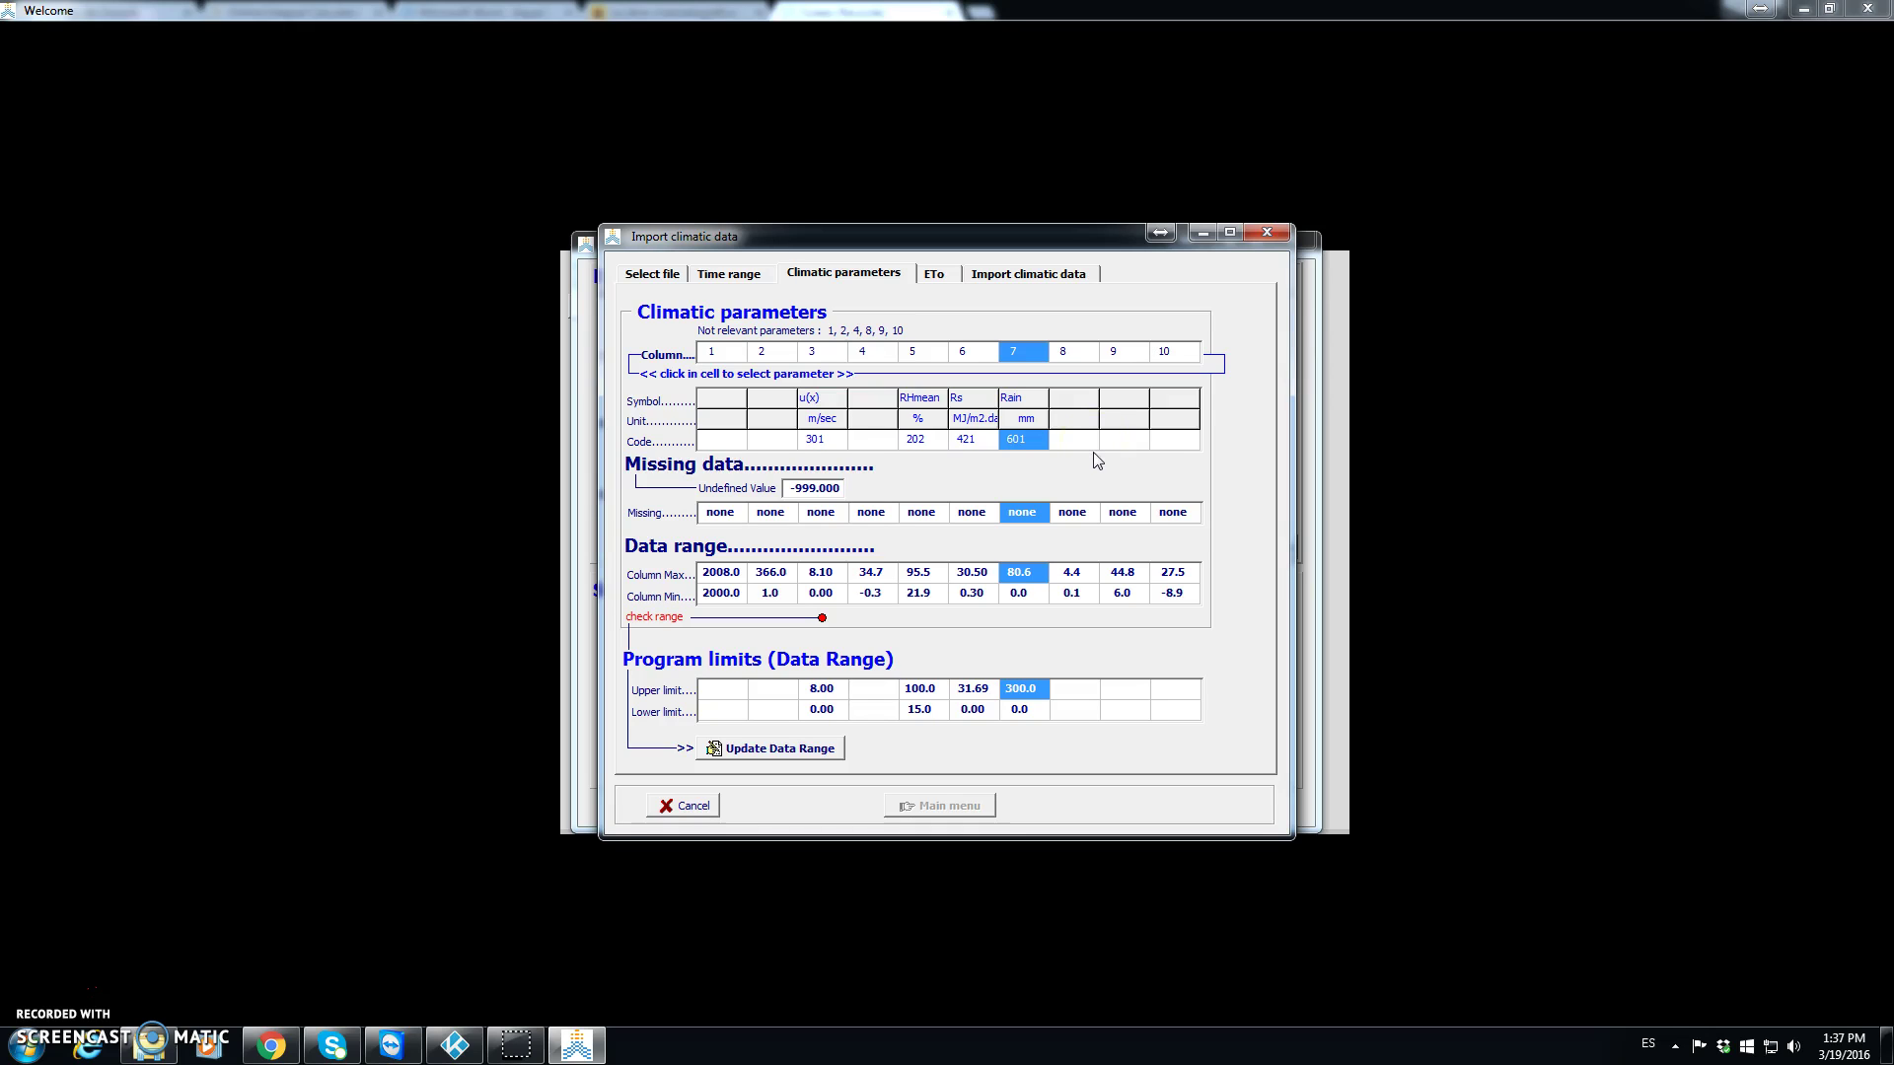
- Assign maximum air temperature in °C (code 101) to column 9 and minimum air temperature in °C (code 103) to column 10
left_click(1134, 441)
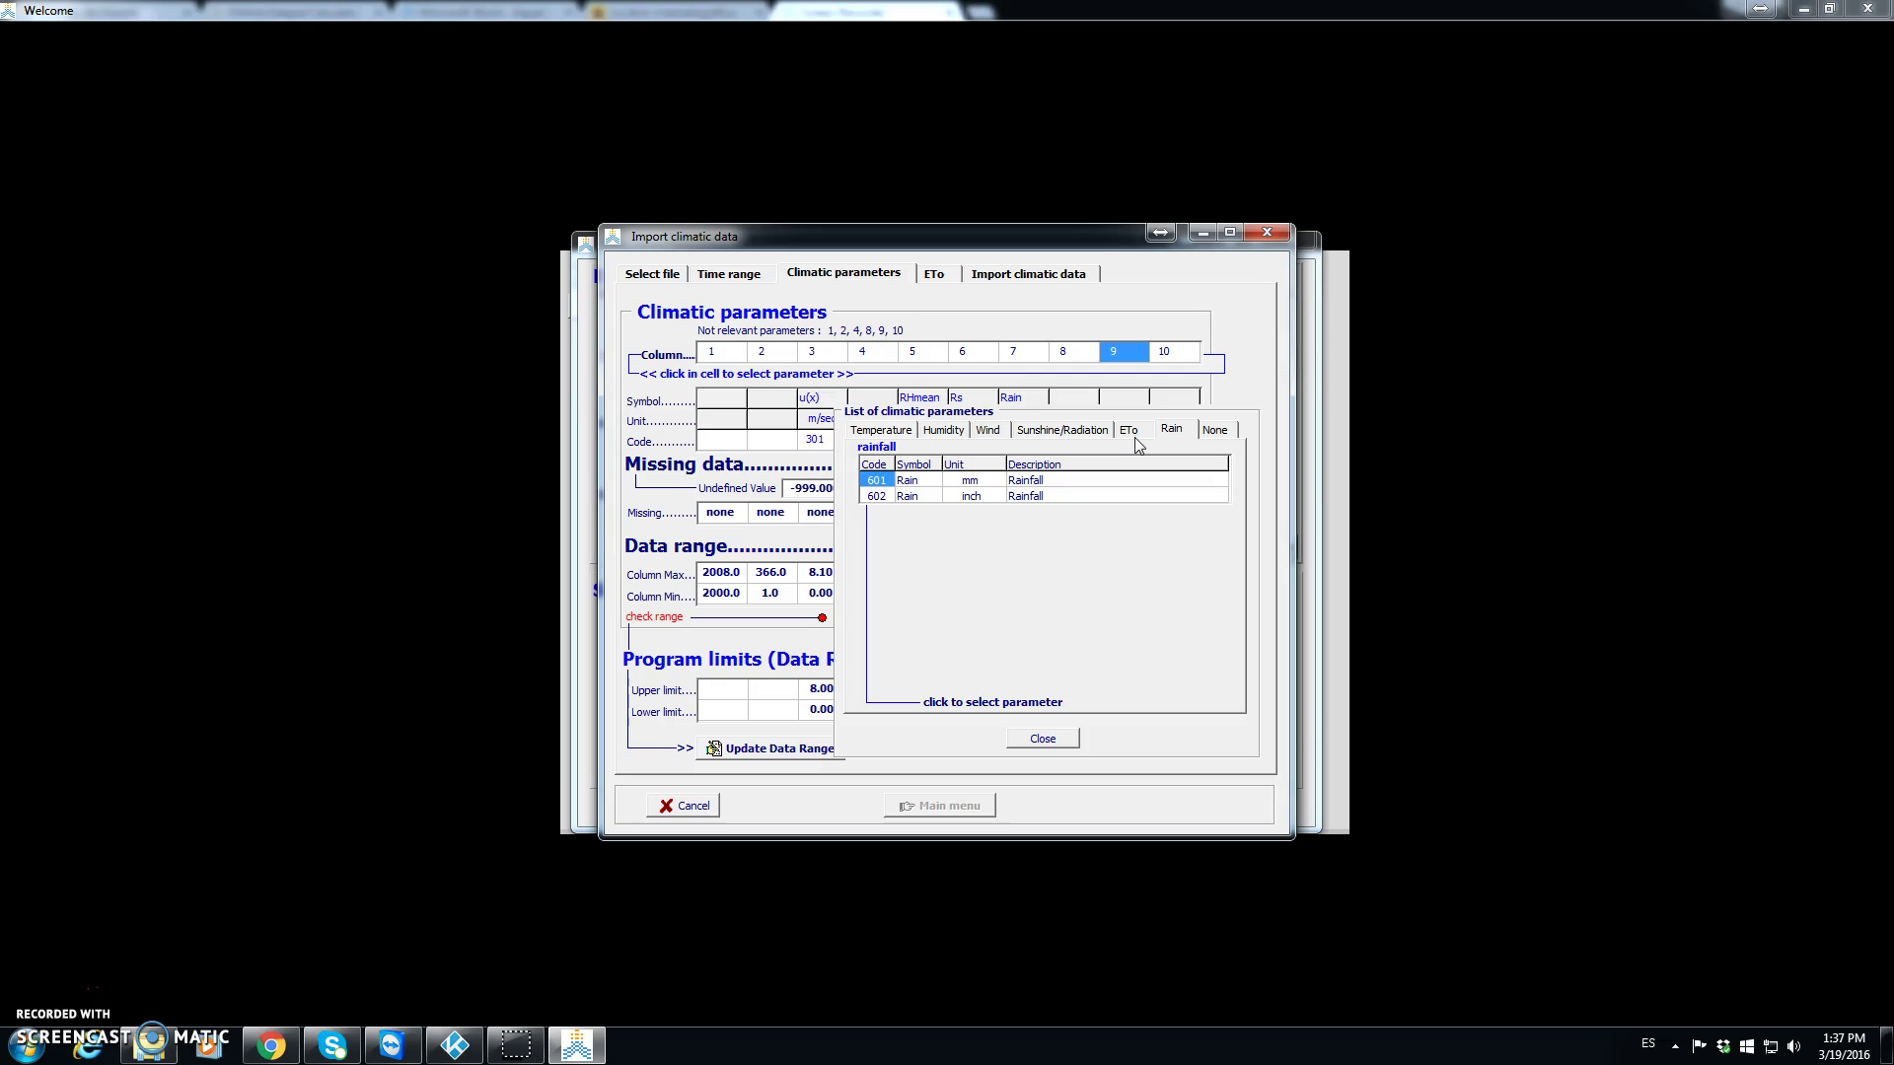
left_click(1079, 403)
left_click(1059, 741)
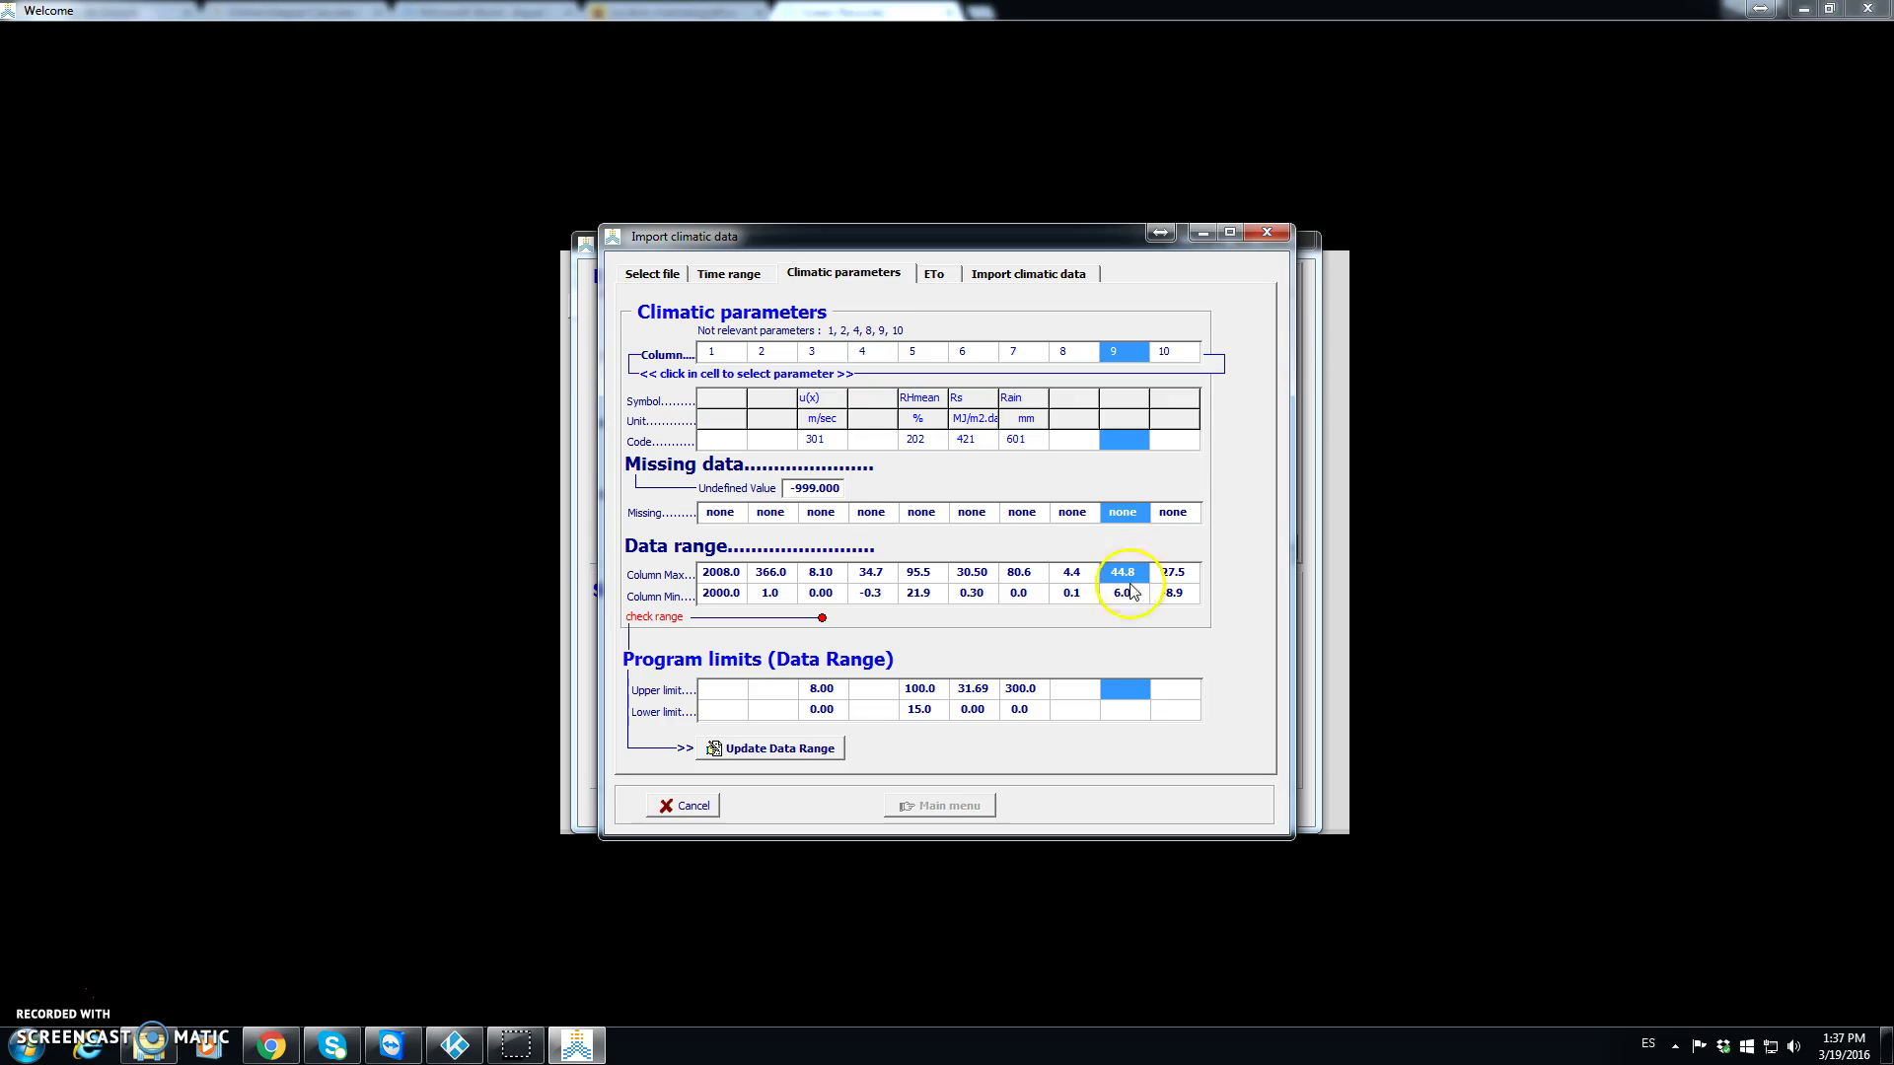
left_click(1131, 441)
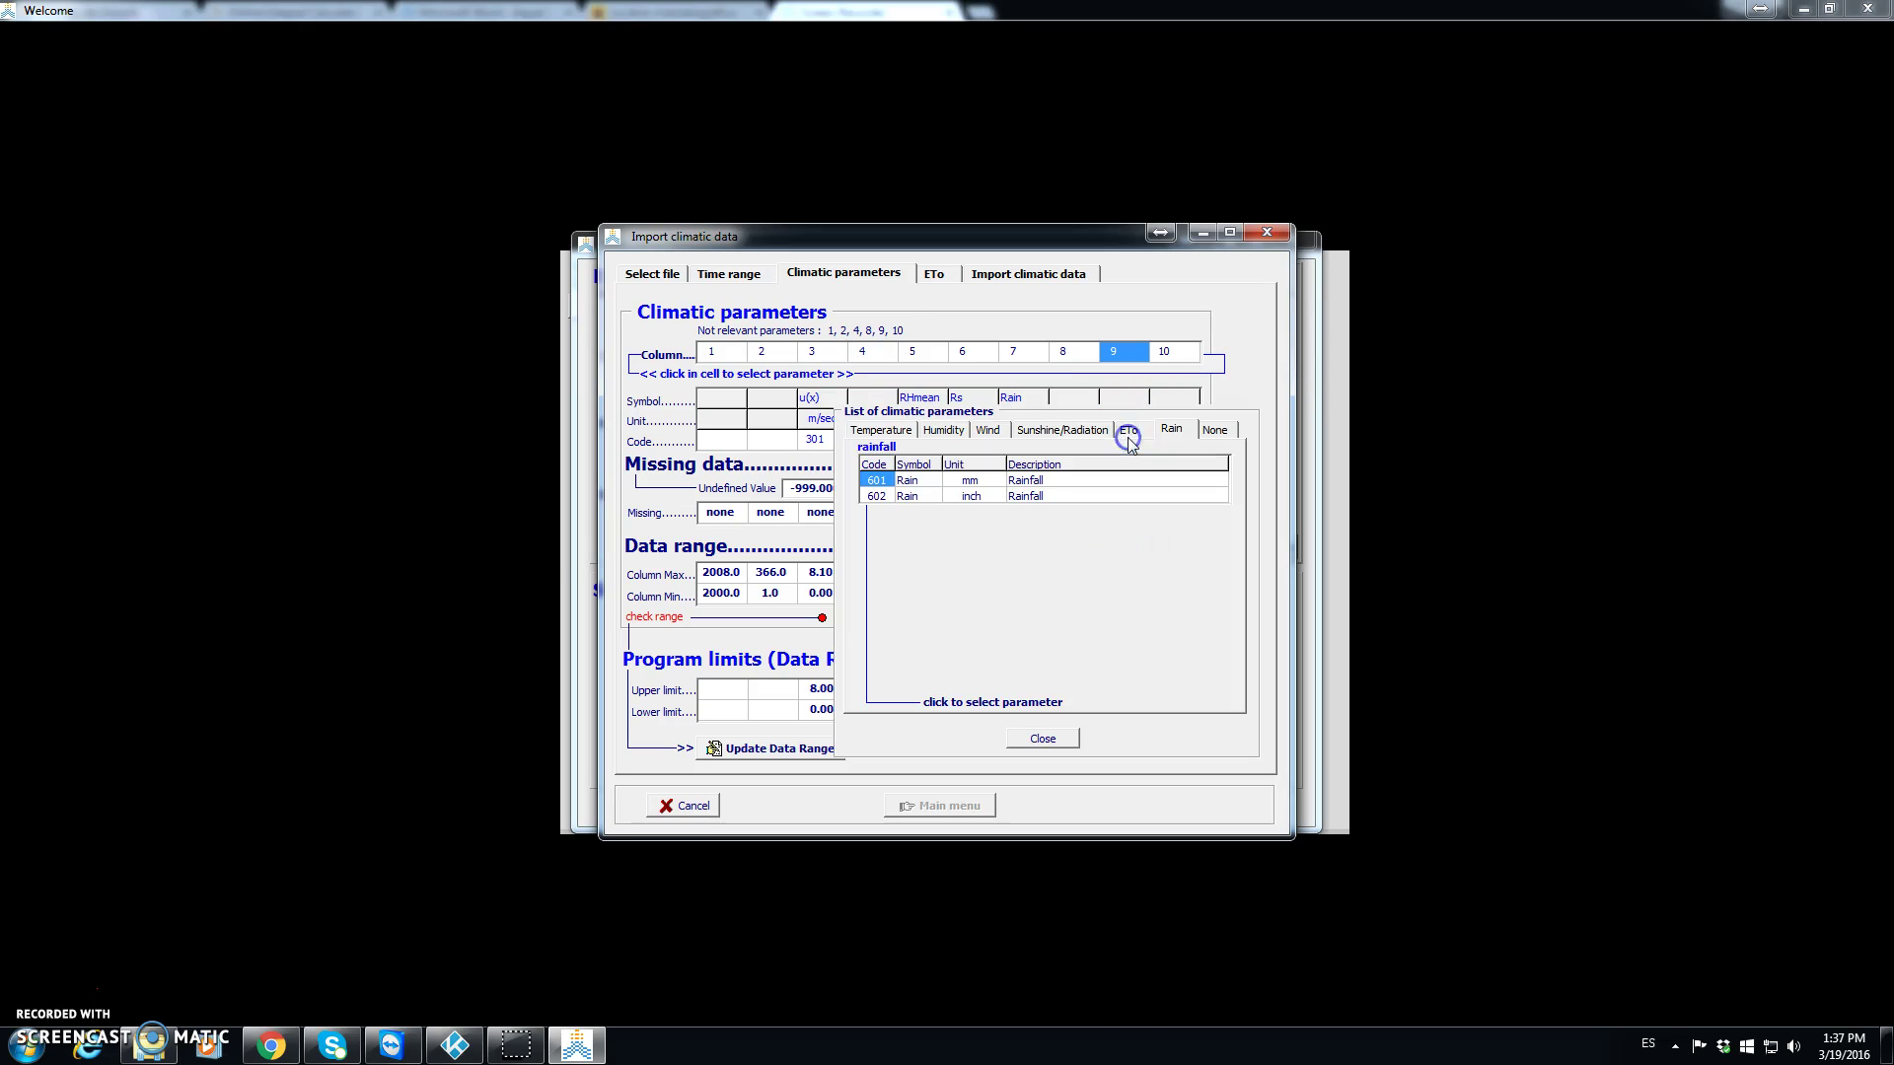
left_click(908, 435)
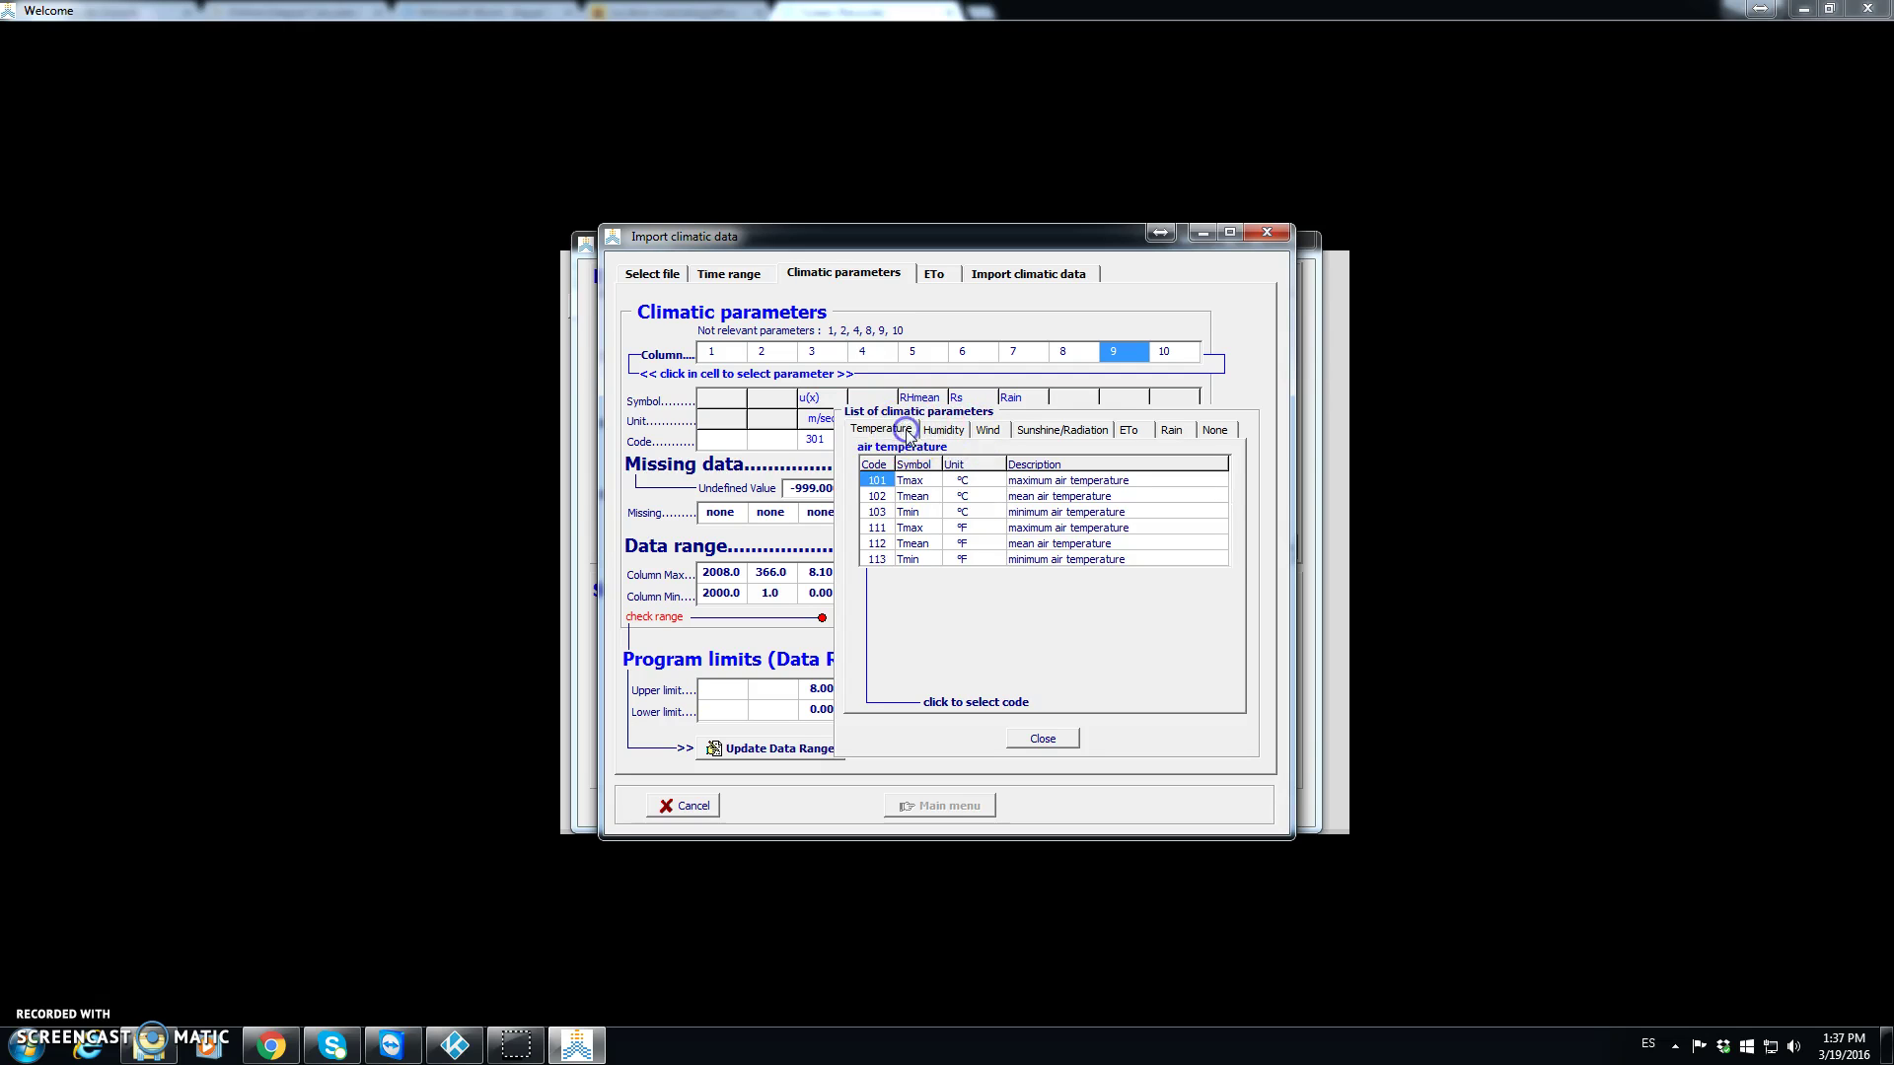
left_click(878, 481)
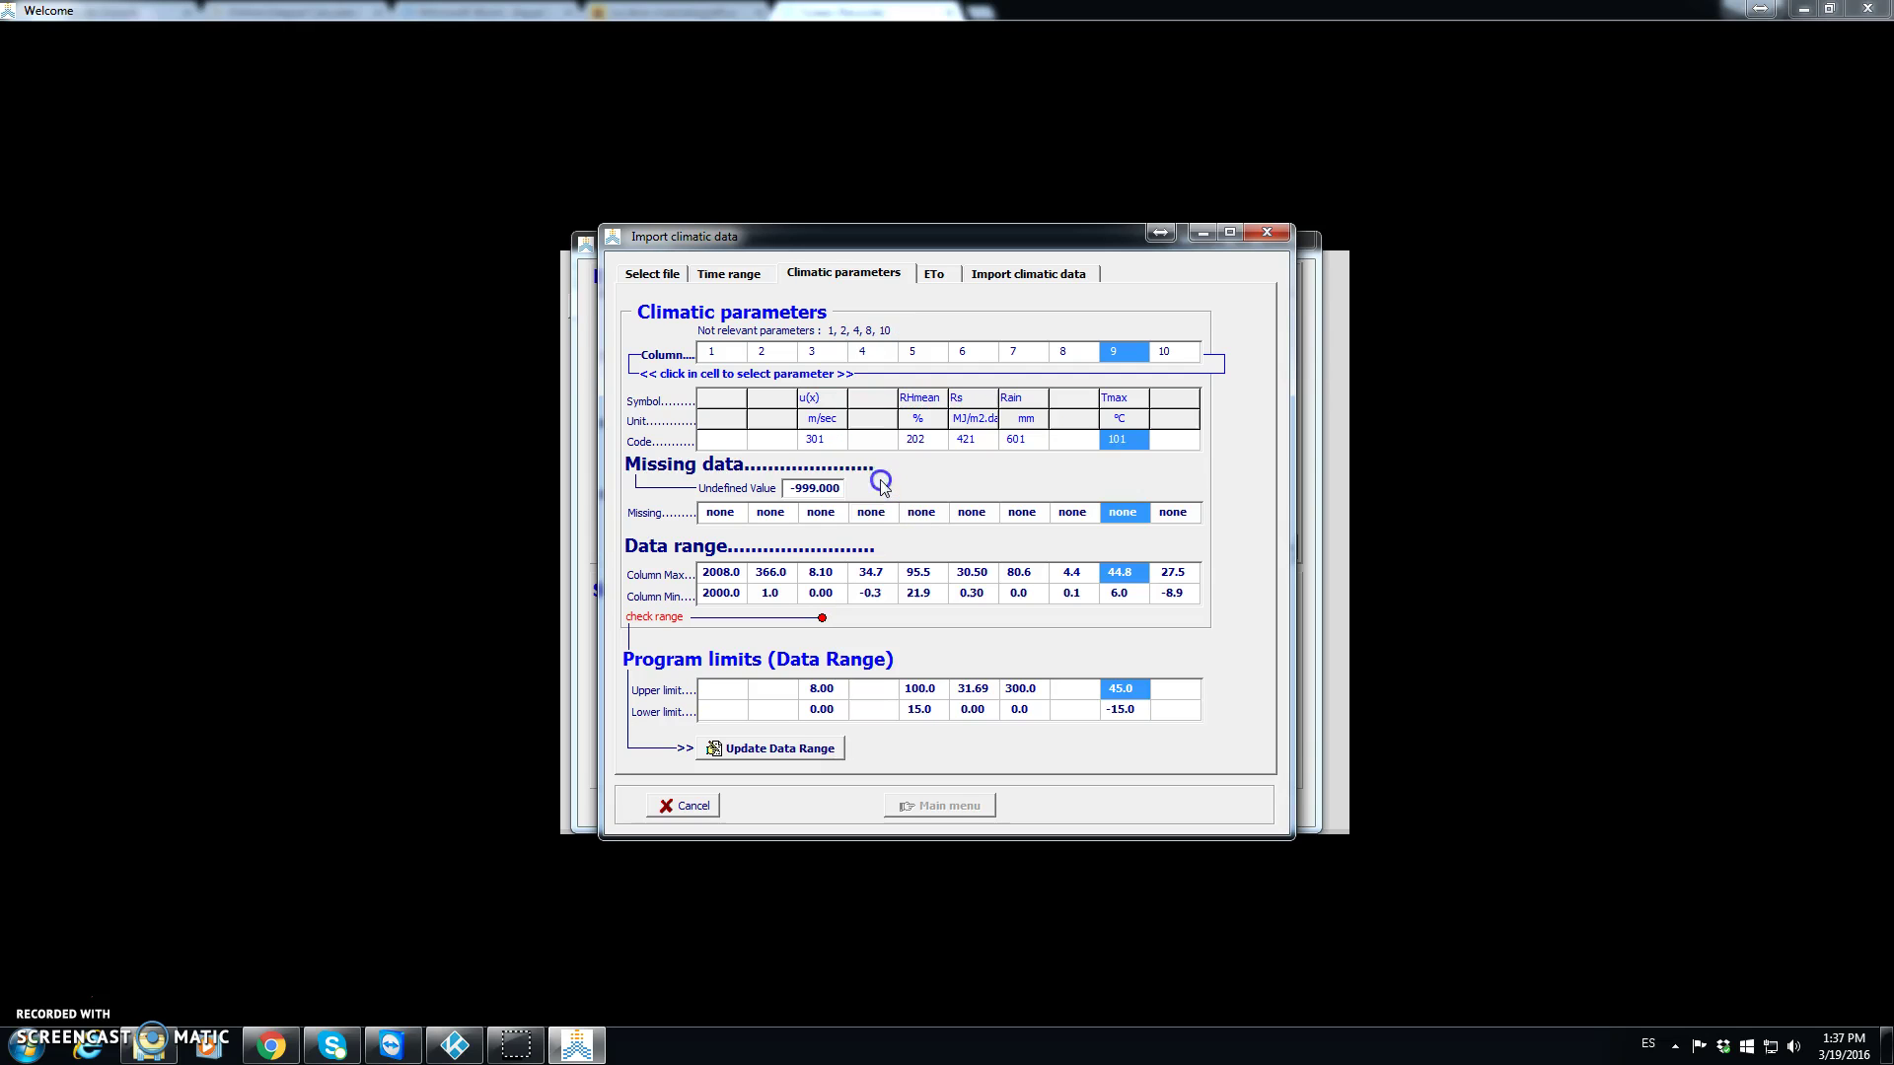
left_click(1170, 444)
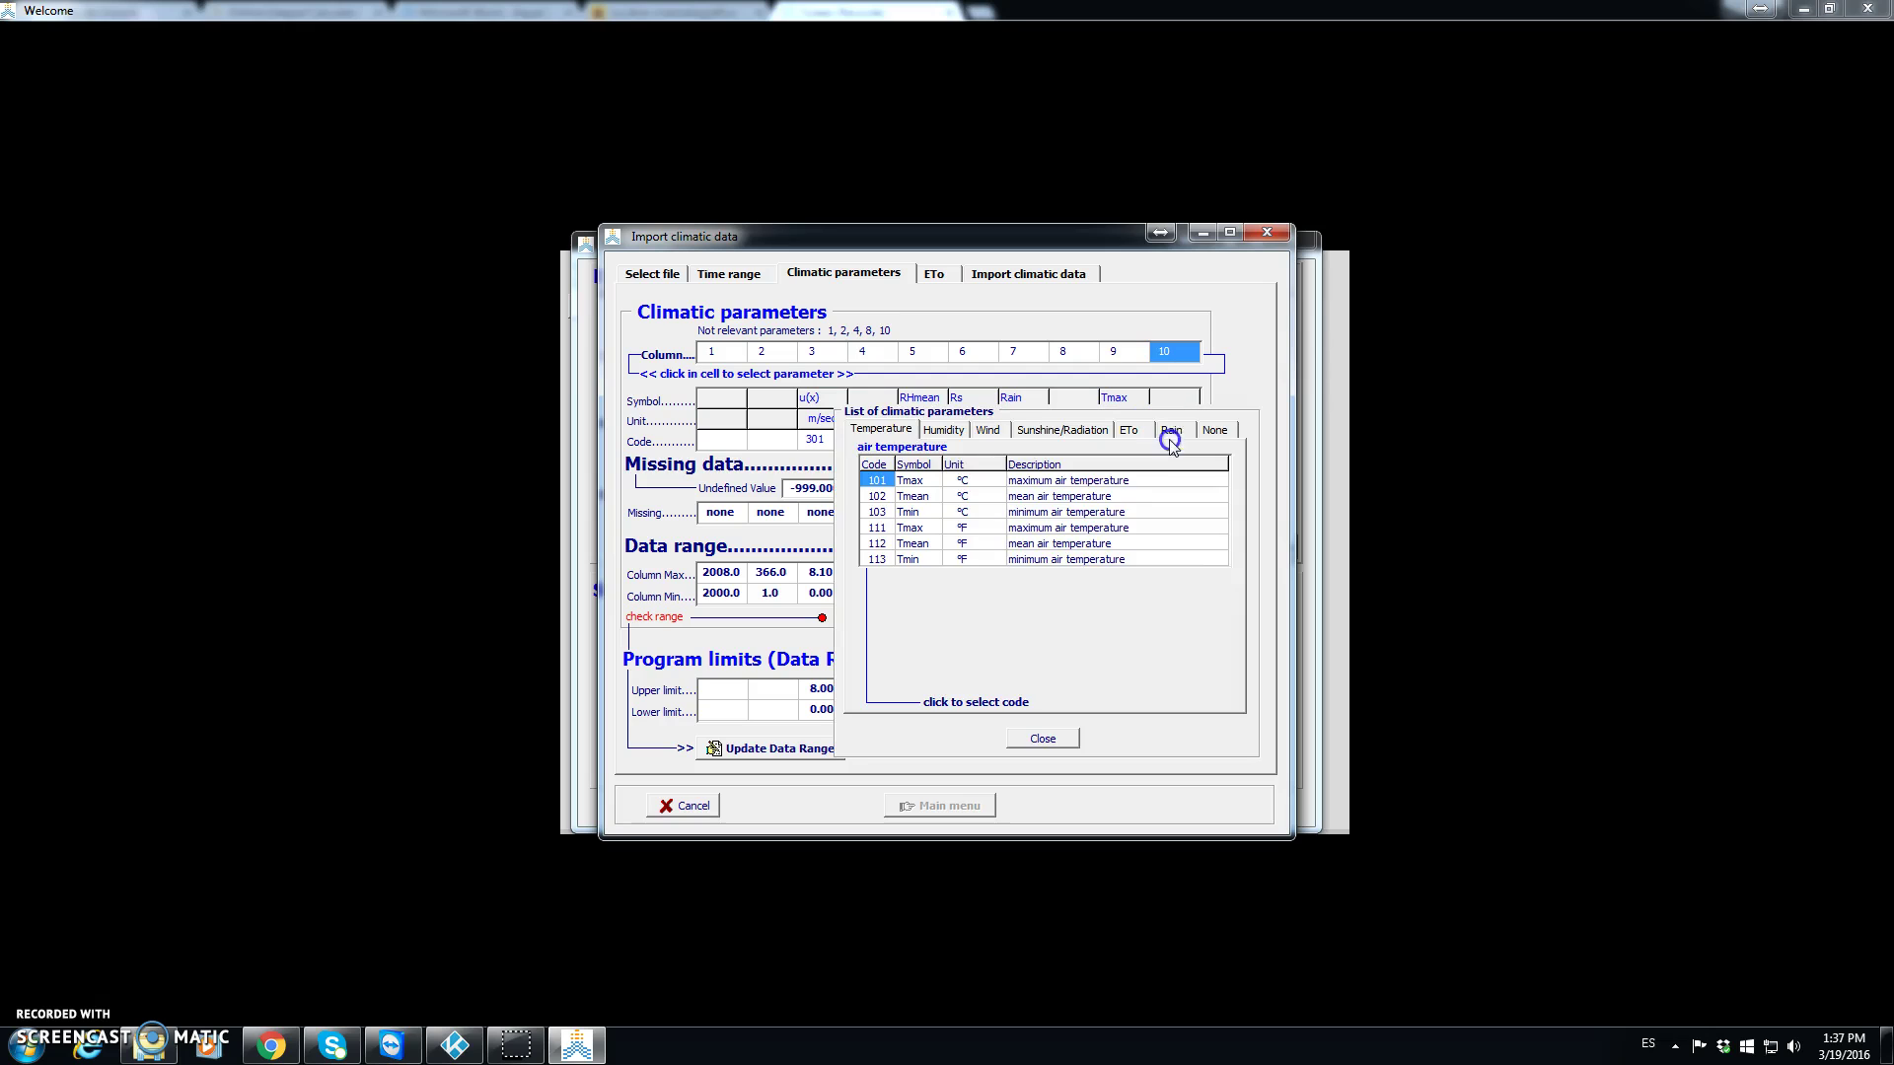
left_click(877, 512)
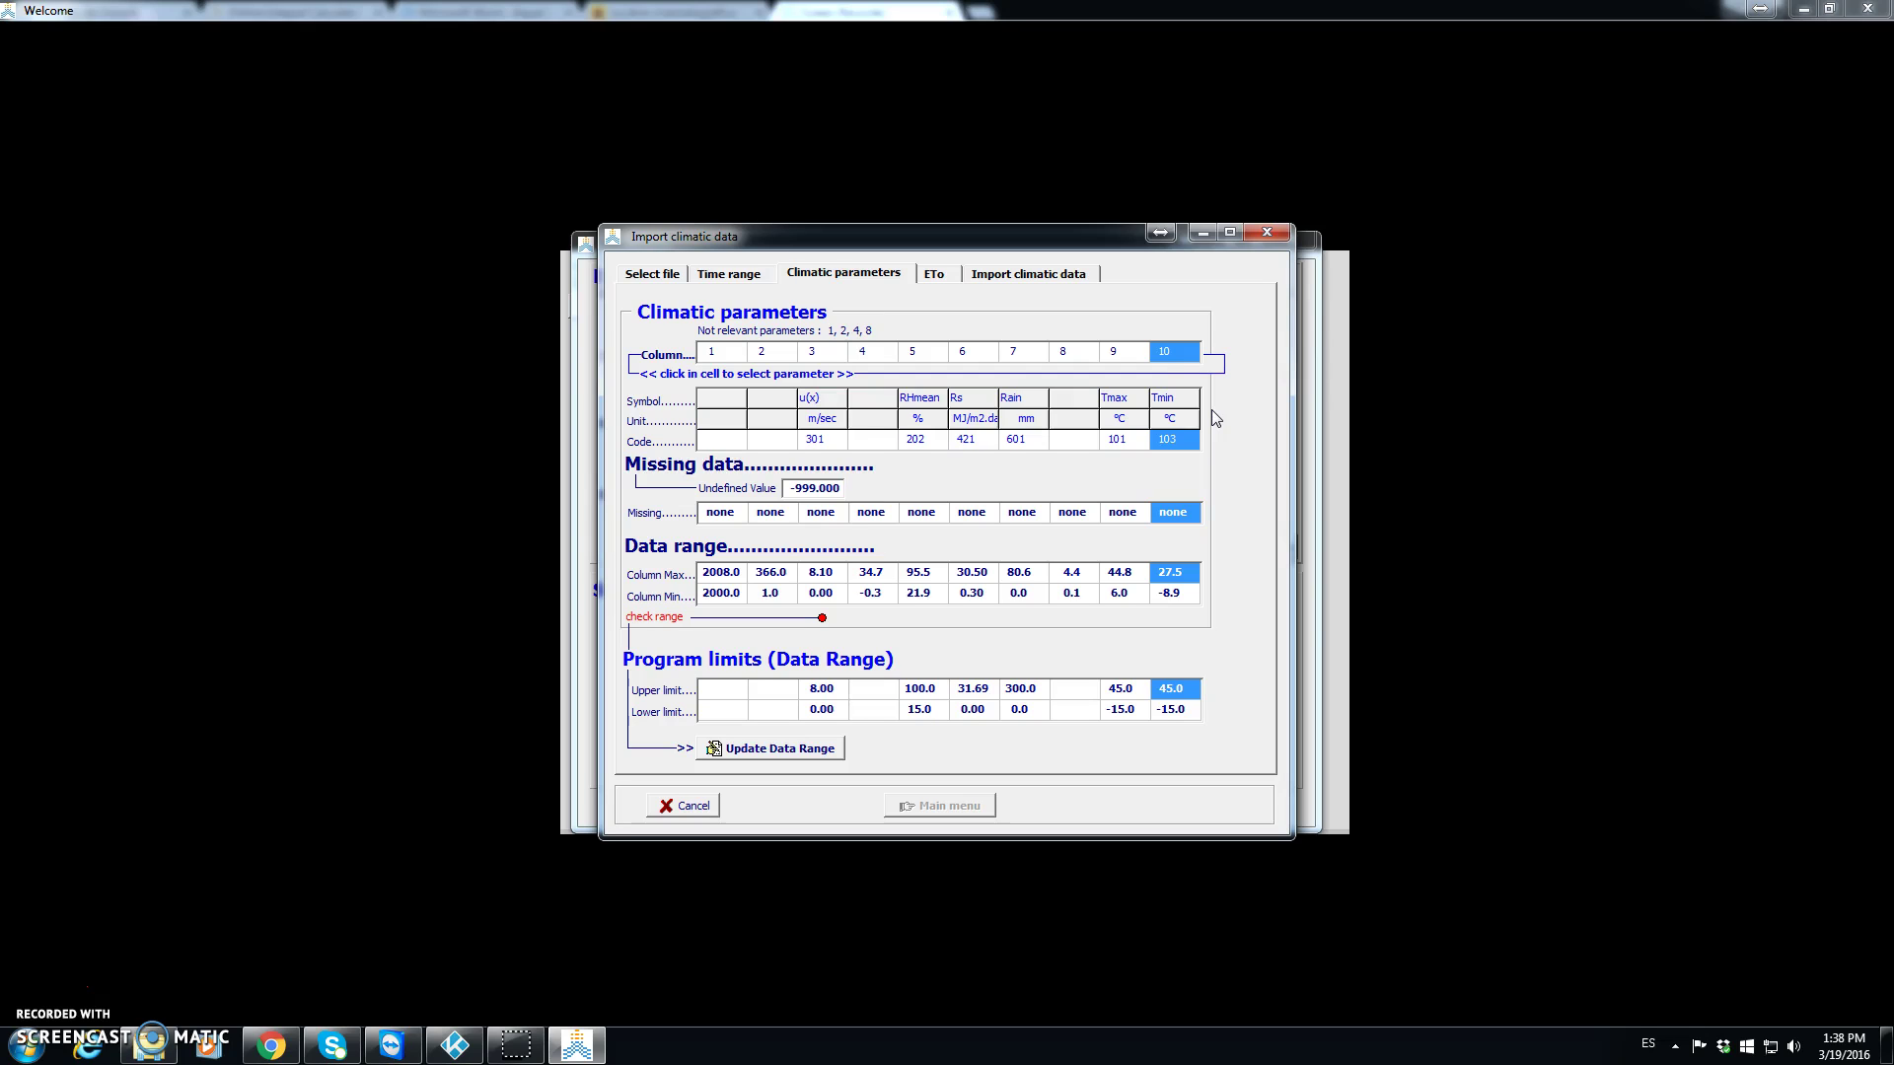
- Set the meteorological station's altitude to 200 m and its latitude to 37 degrees 31 minutes for the ETo calculation
left_click(937, 276)
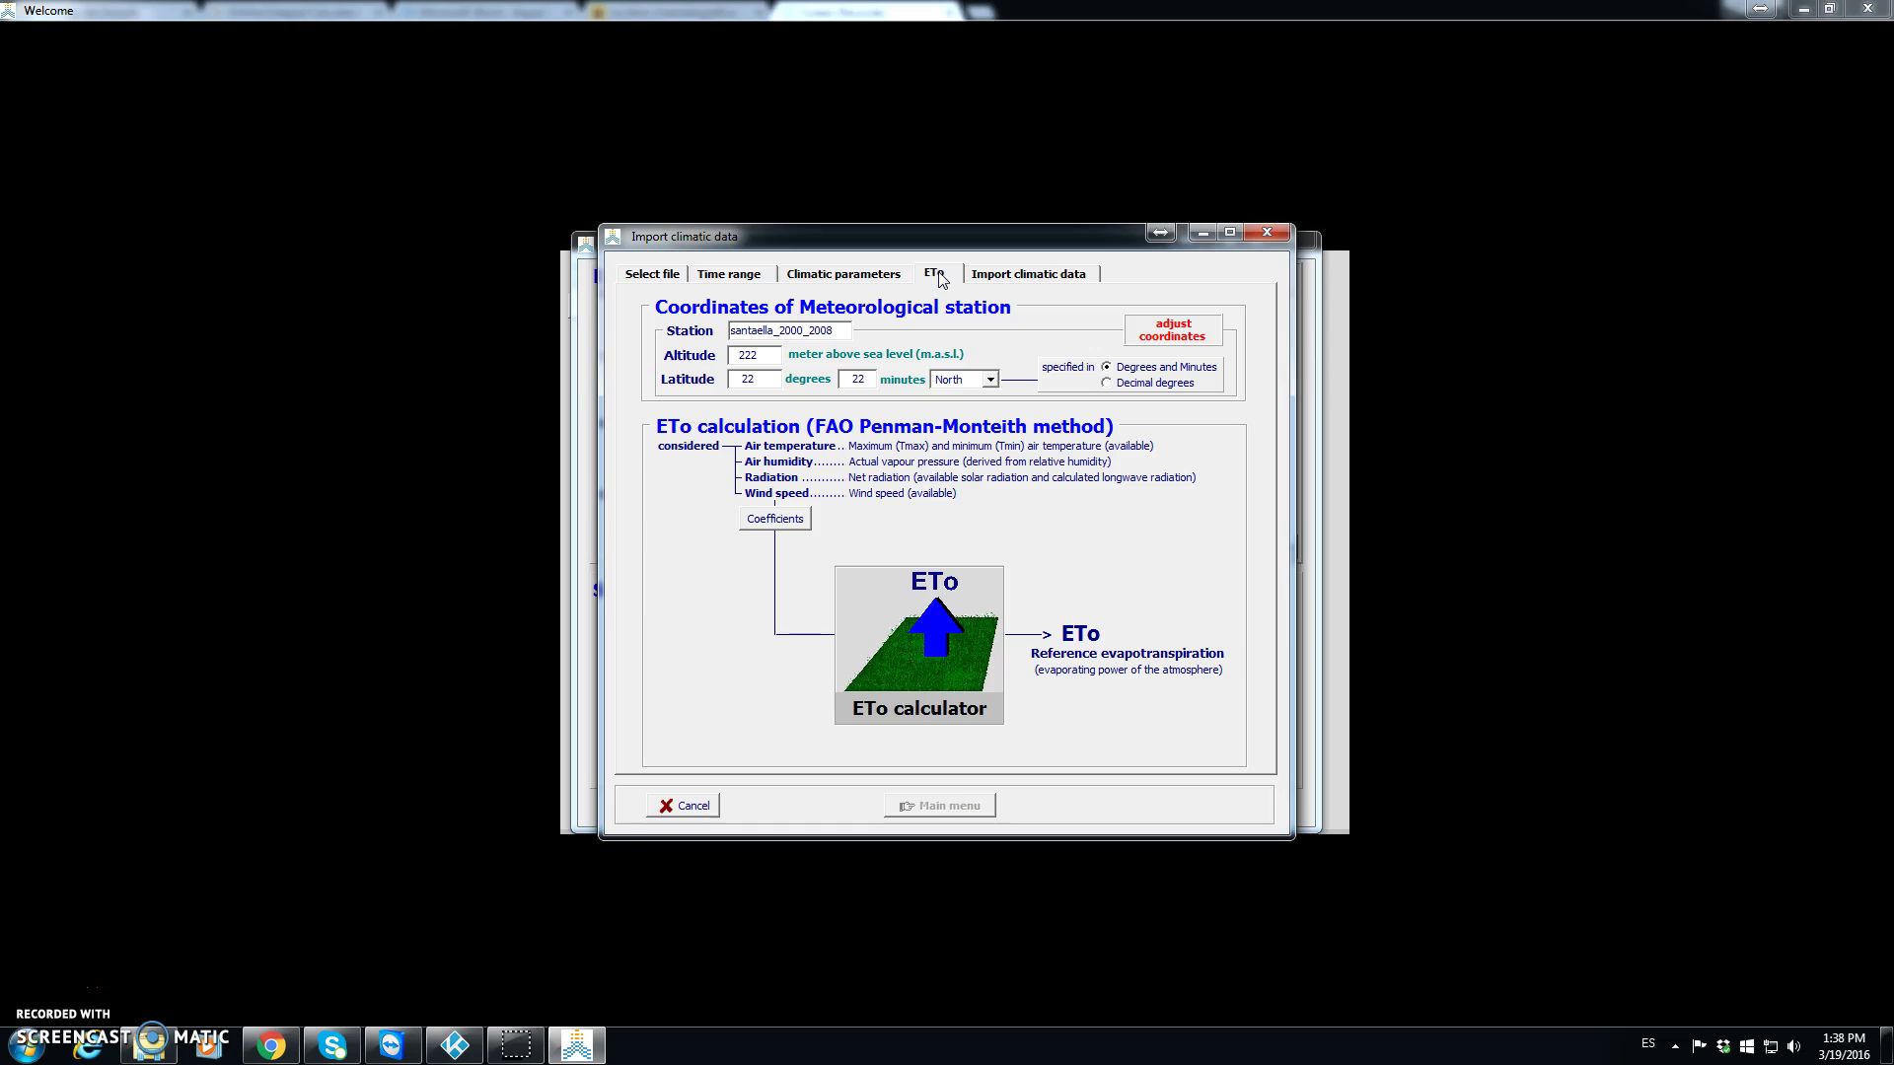
double_click(767, 357)
type("200")
double_click(768, 375)
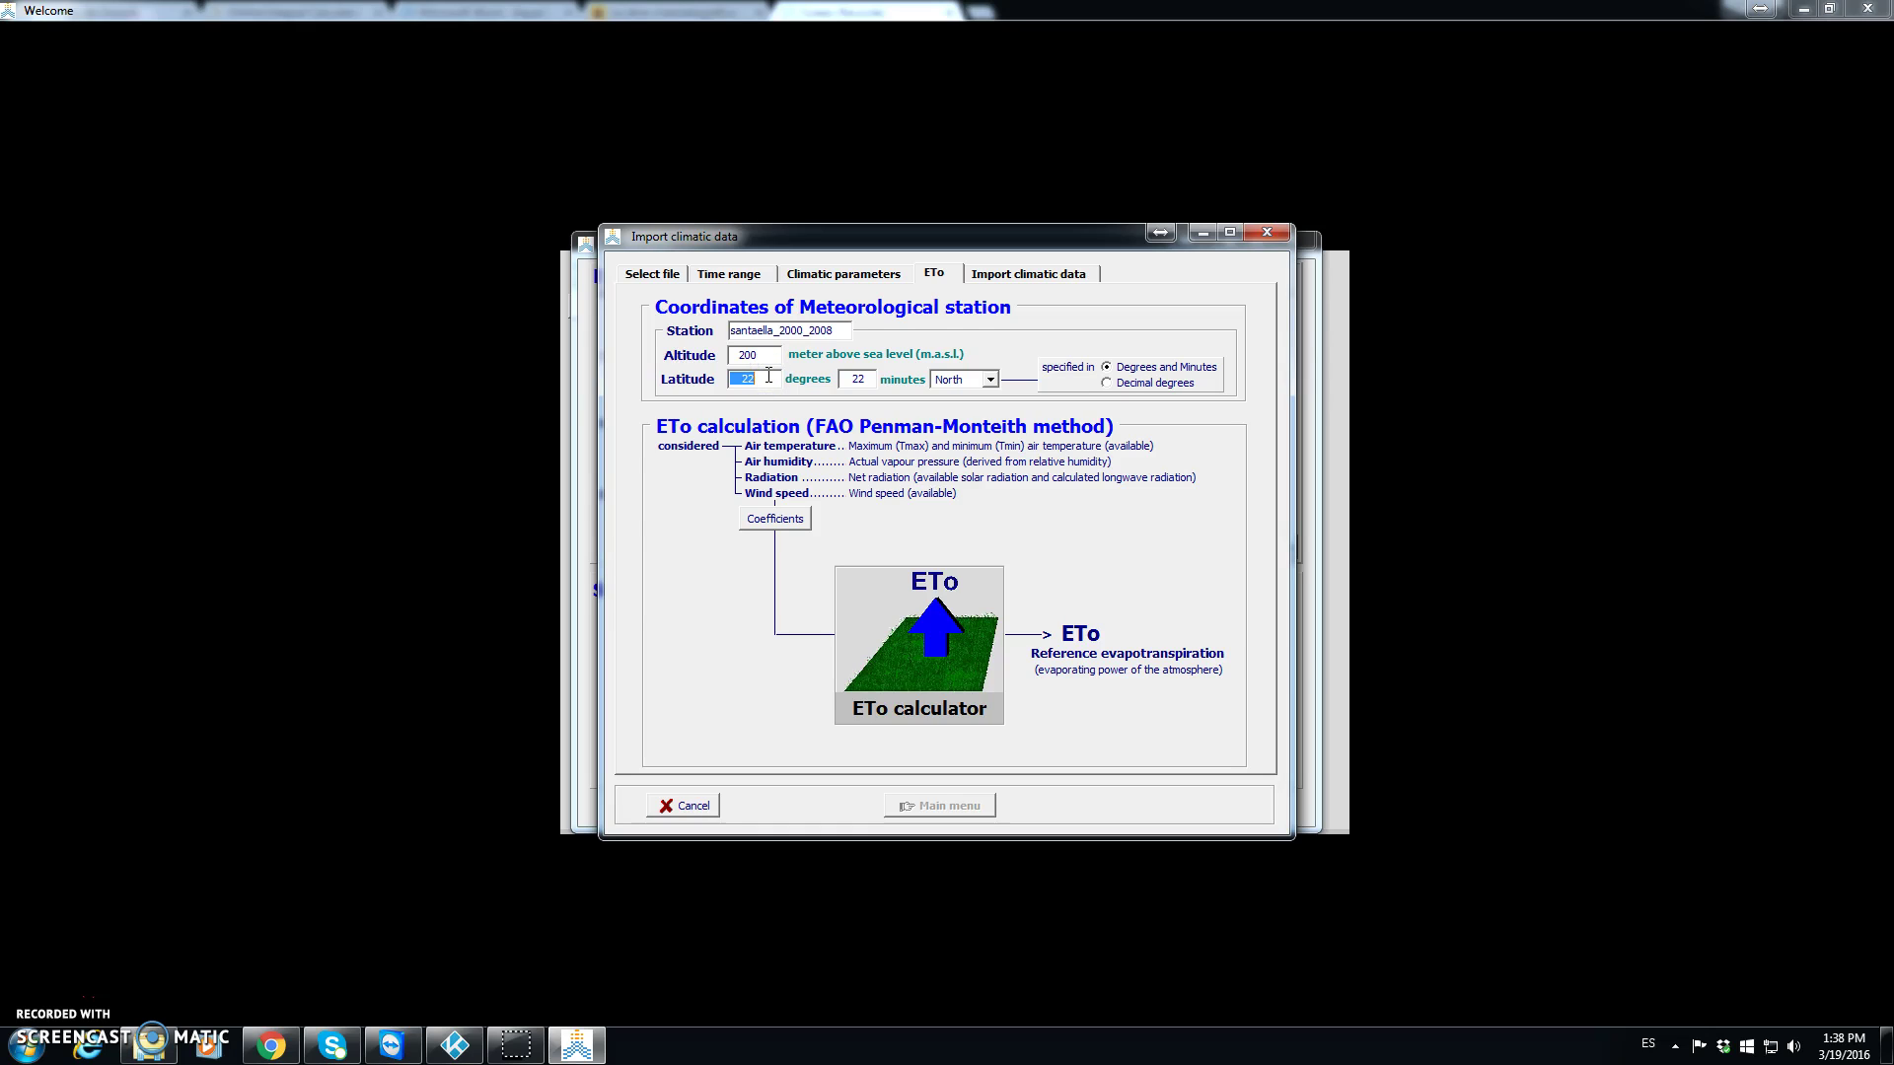
type("37")
left_click(868, 381)
double_click(869, 383)
type("31")
- Raise the upper limit for wind speed to 9 m/sec in the limits of climatic data
left_click(1033, 276)
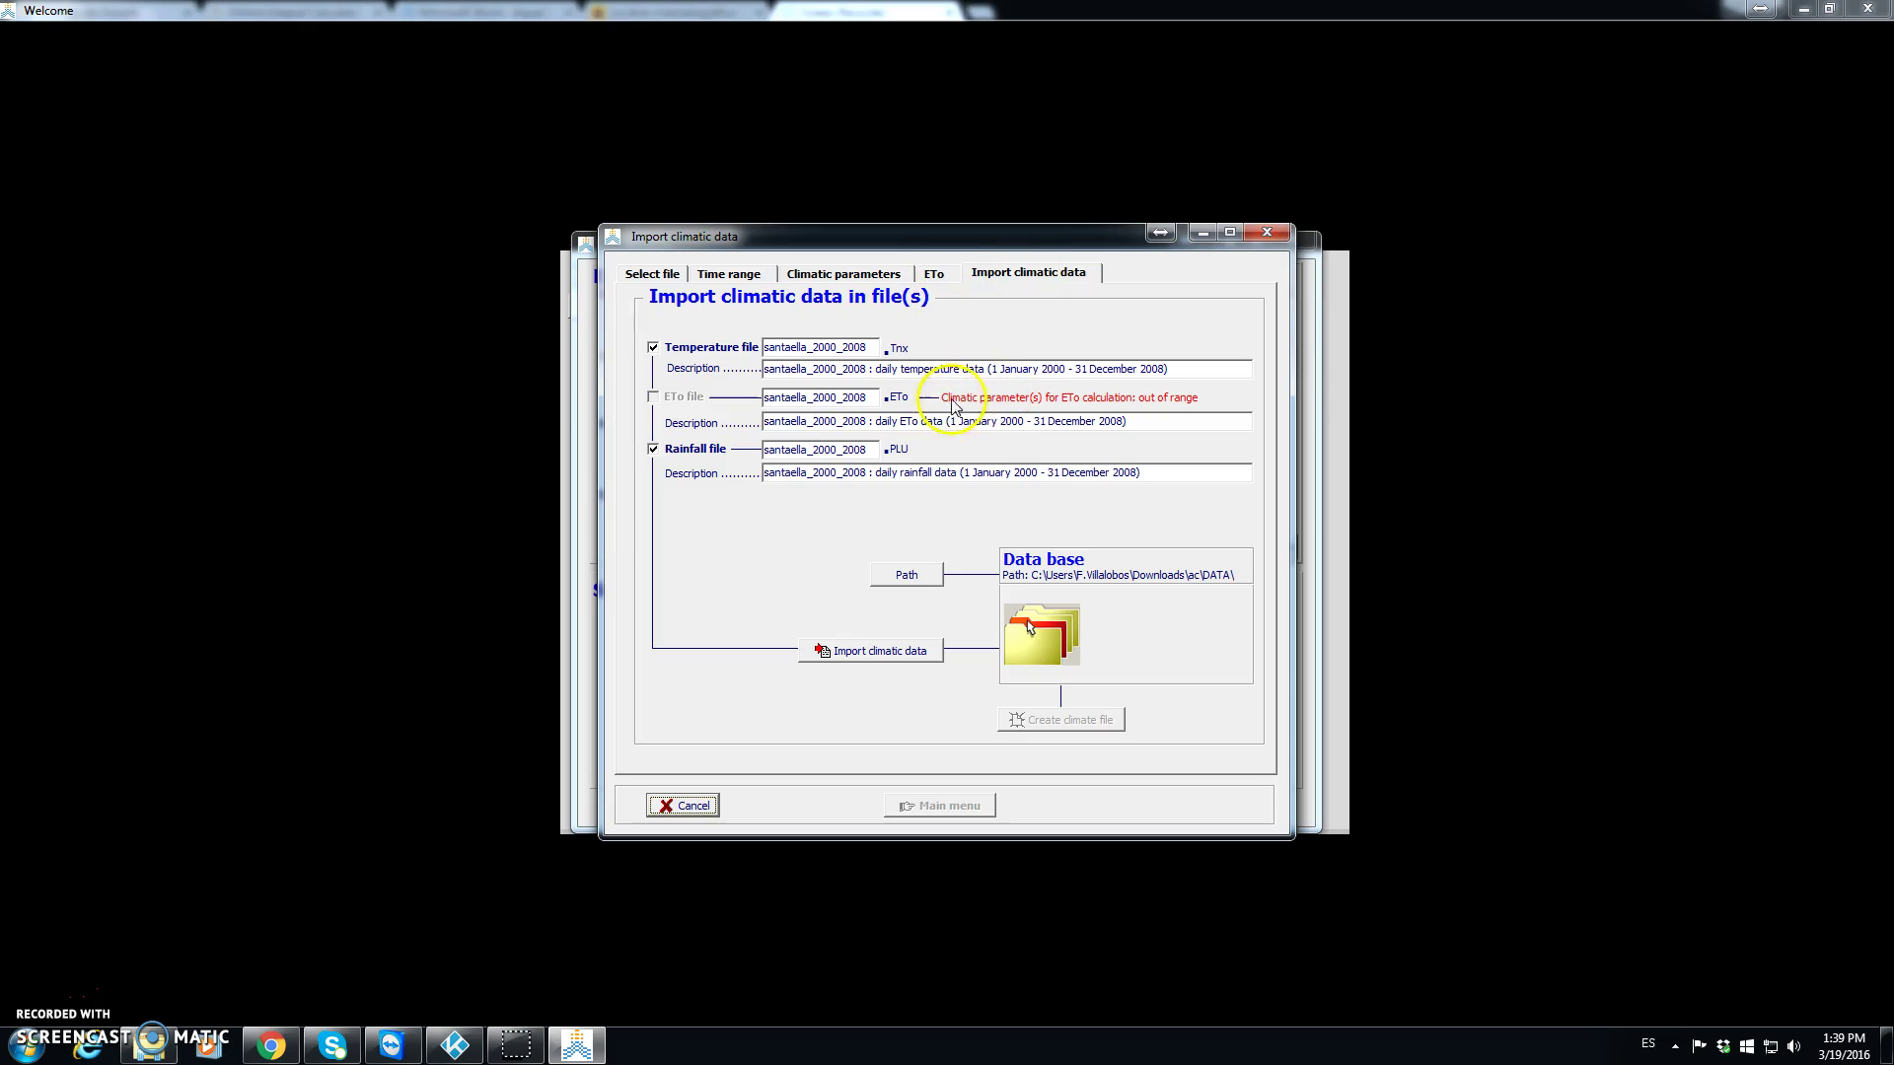
left_click(855, 274)
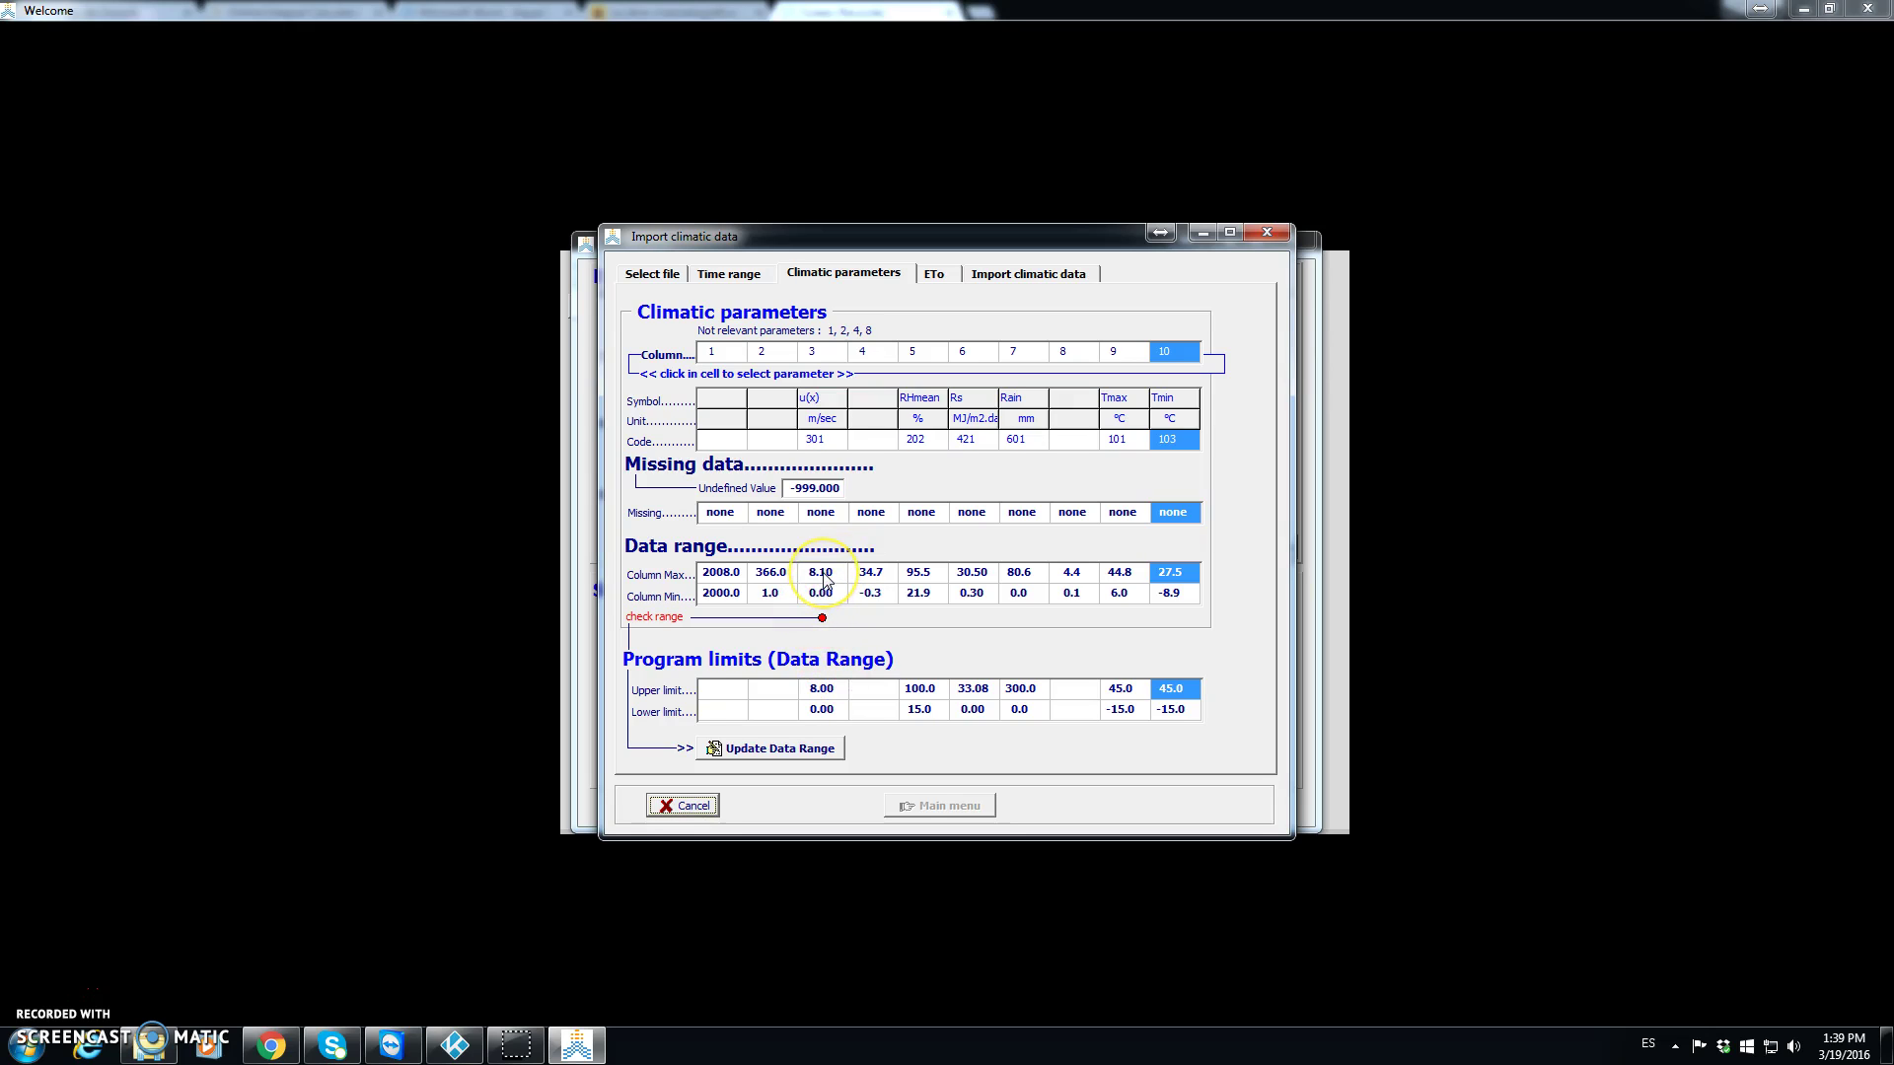
left_click(799, 752)
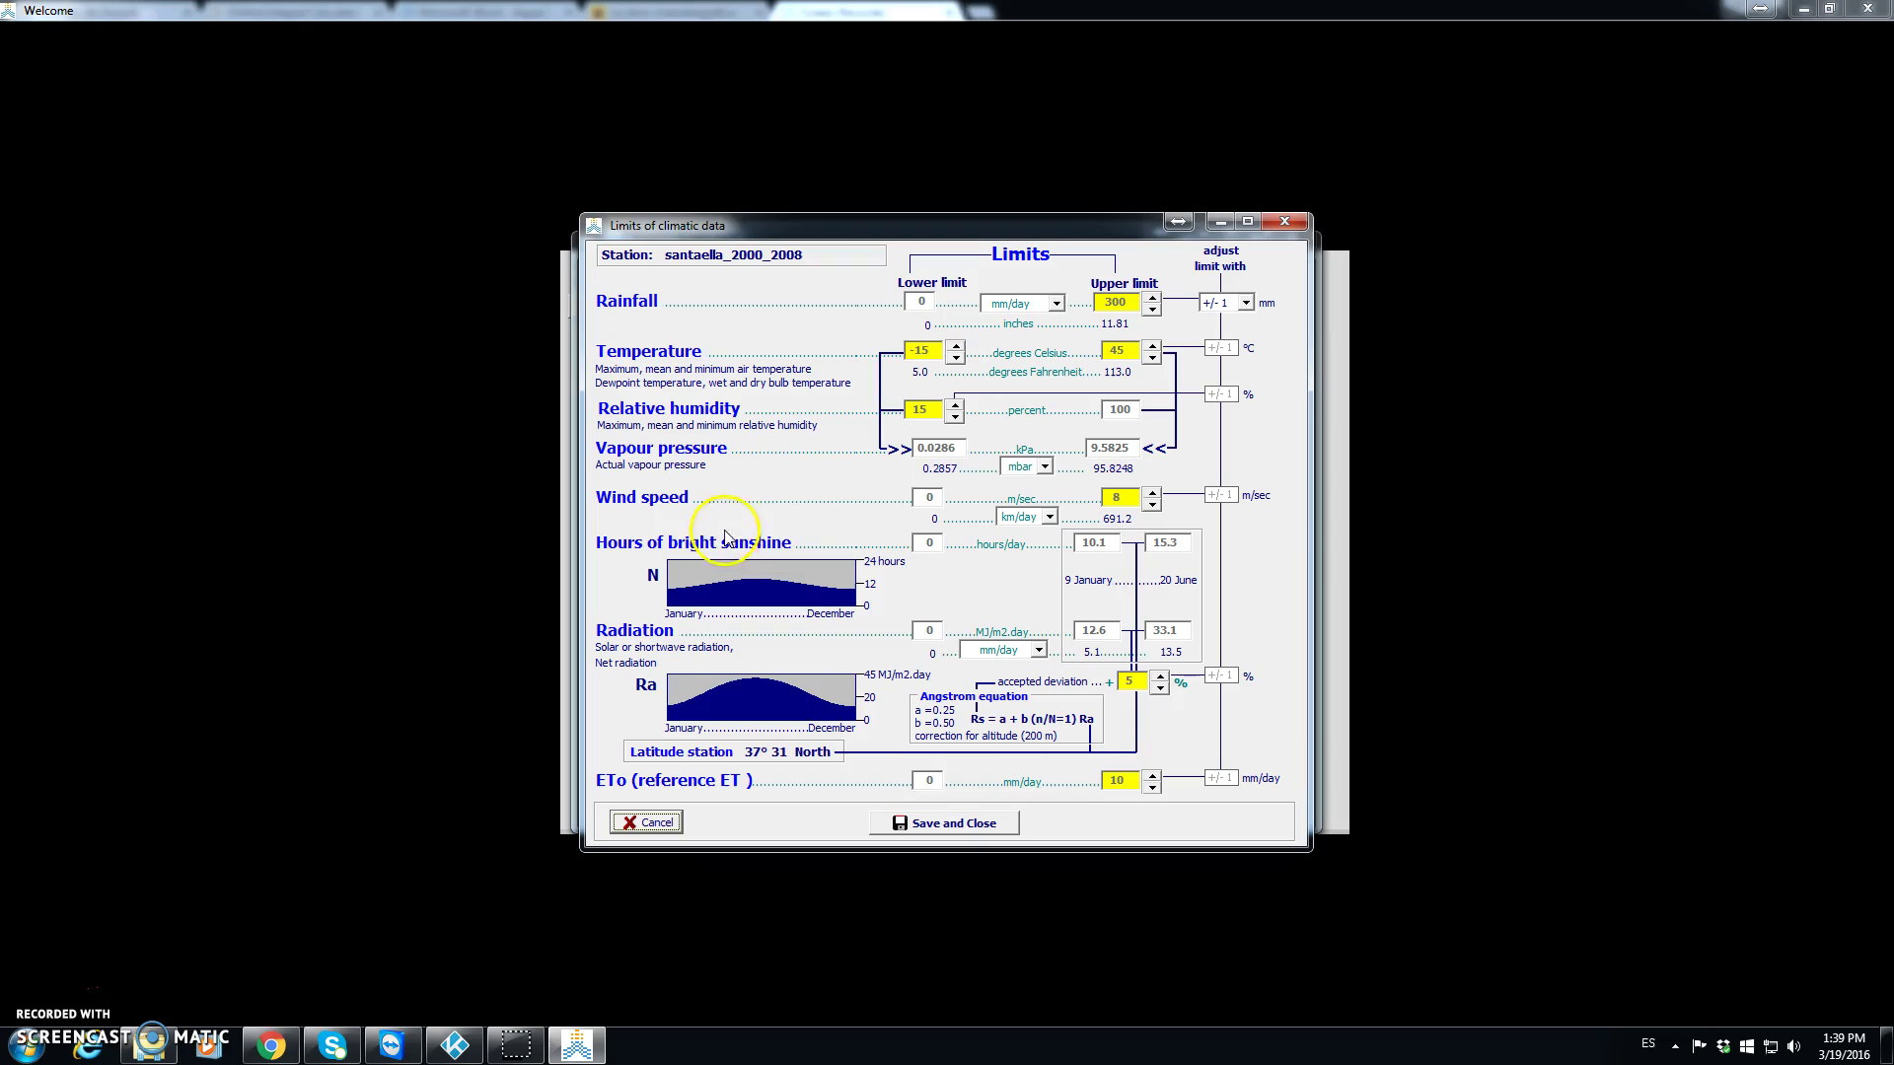
left_click(1152, 493)
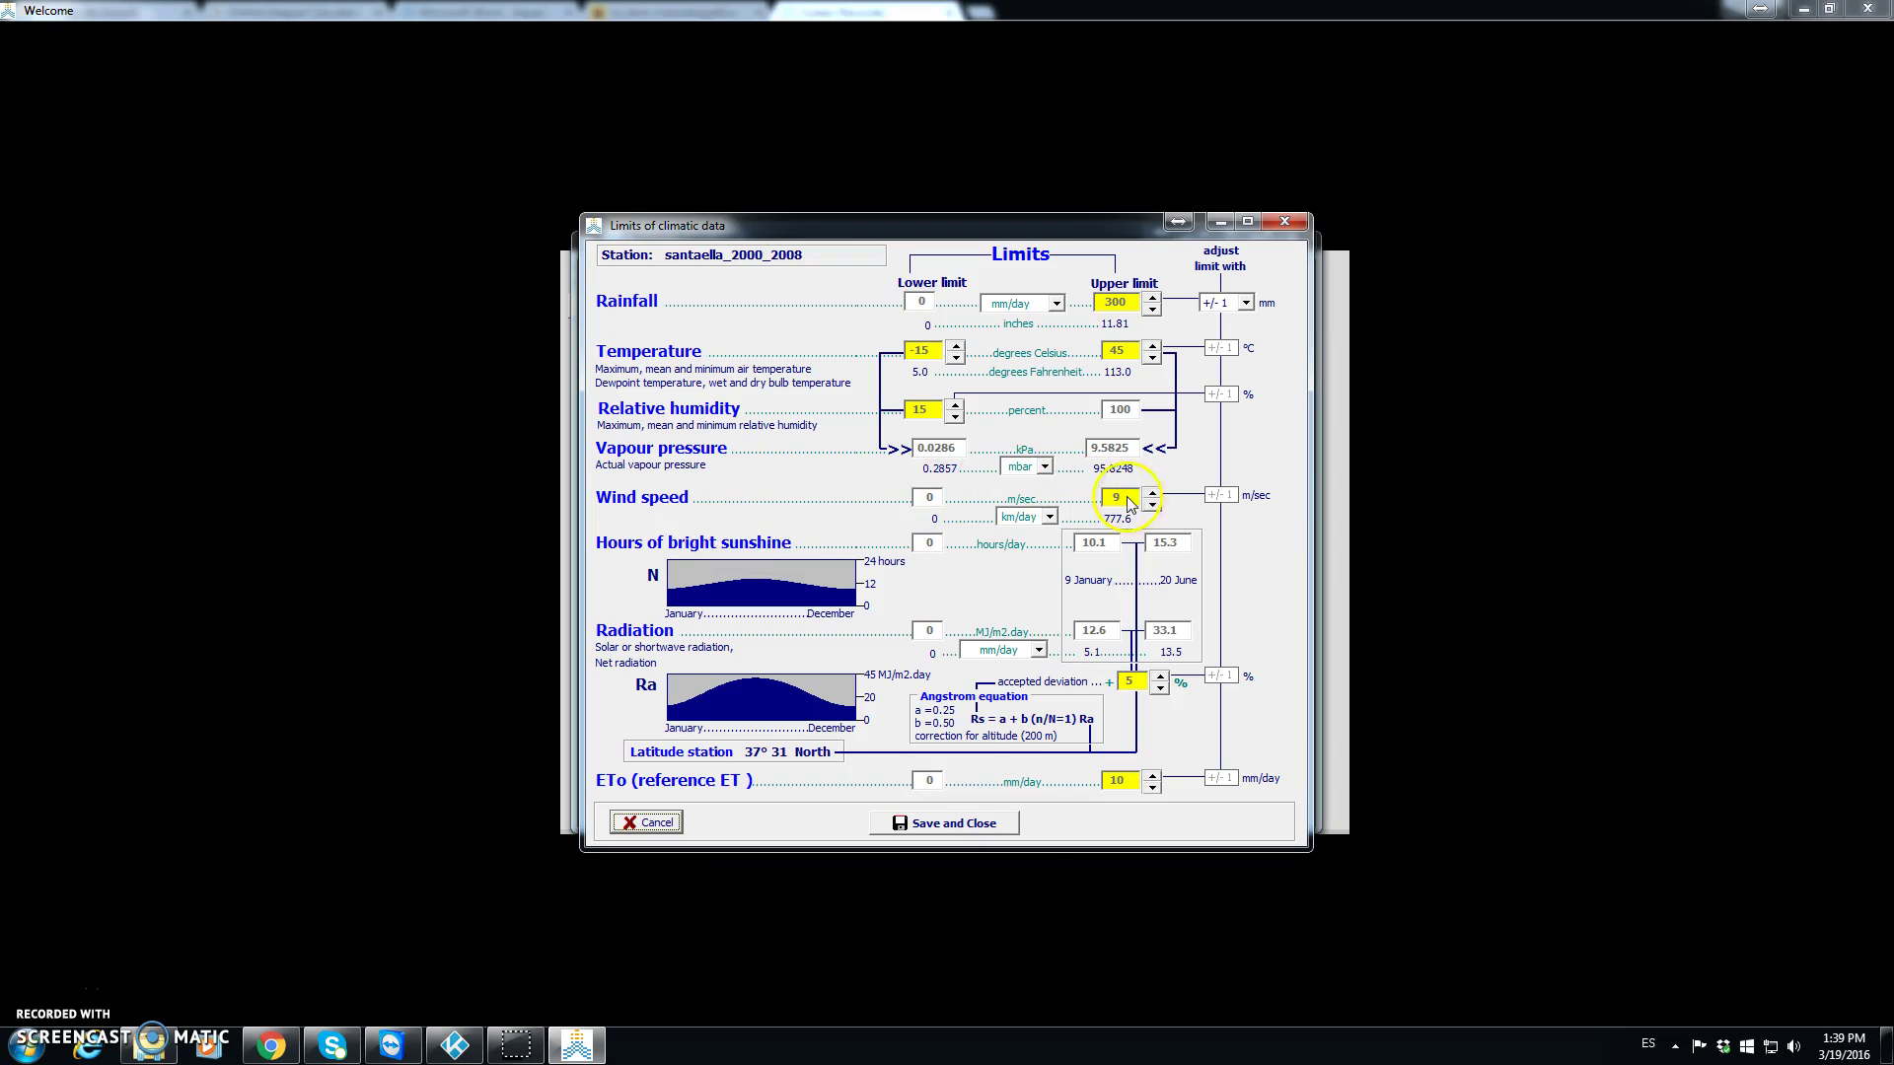
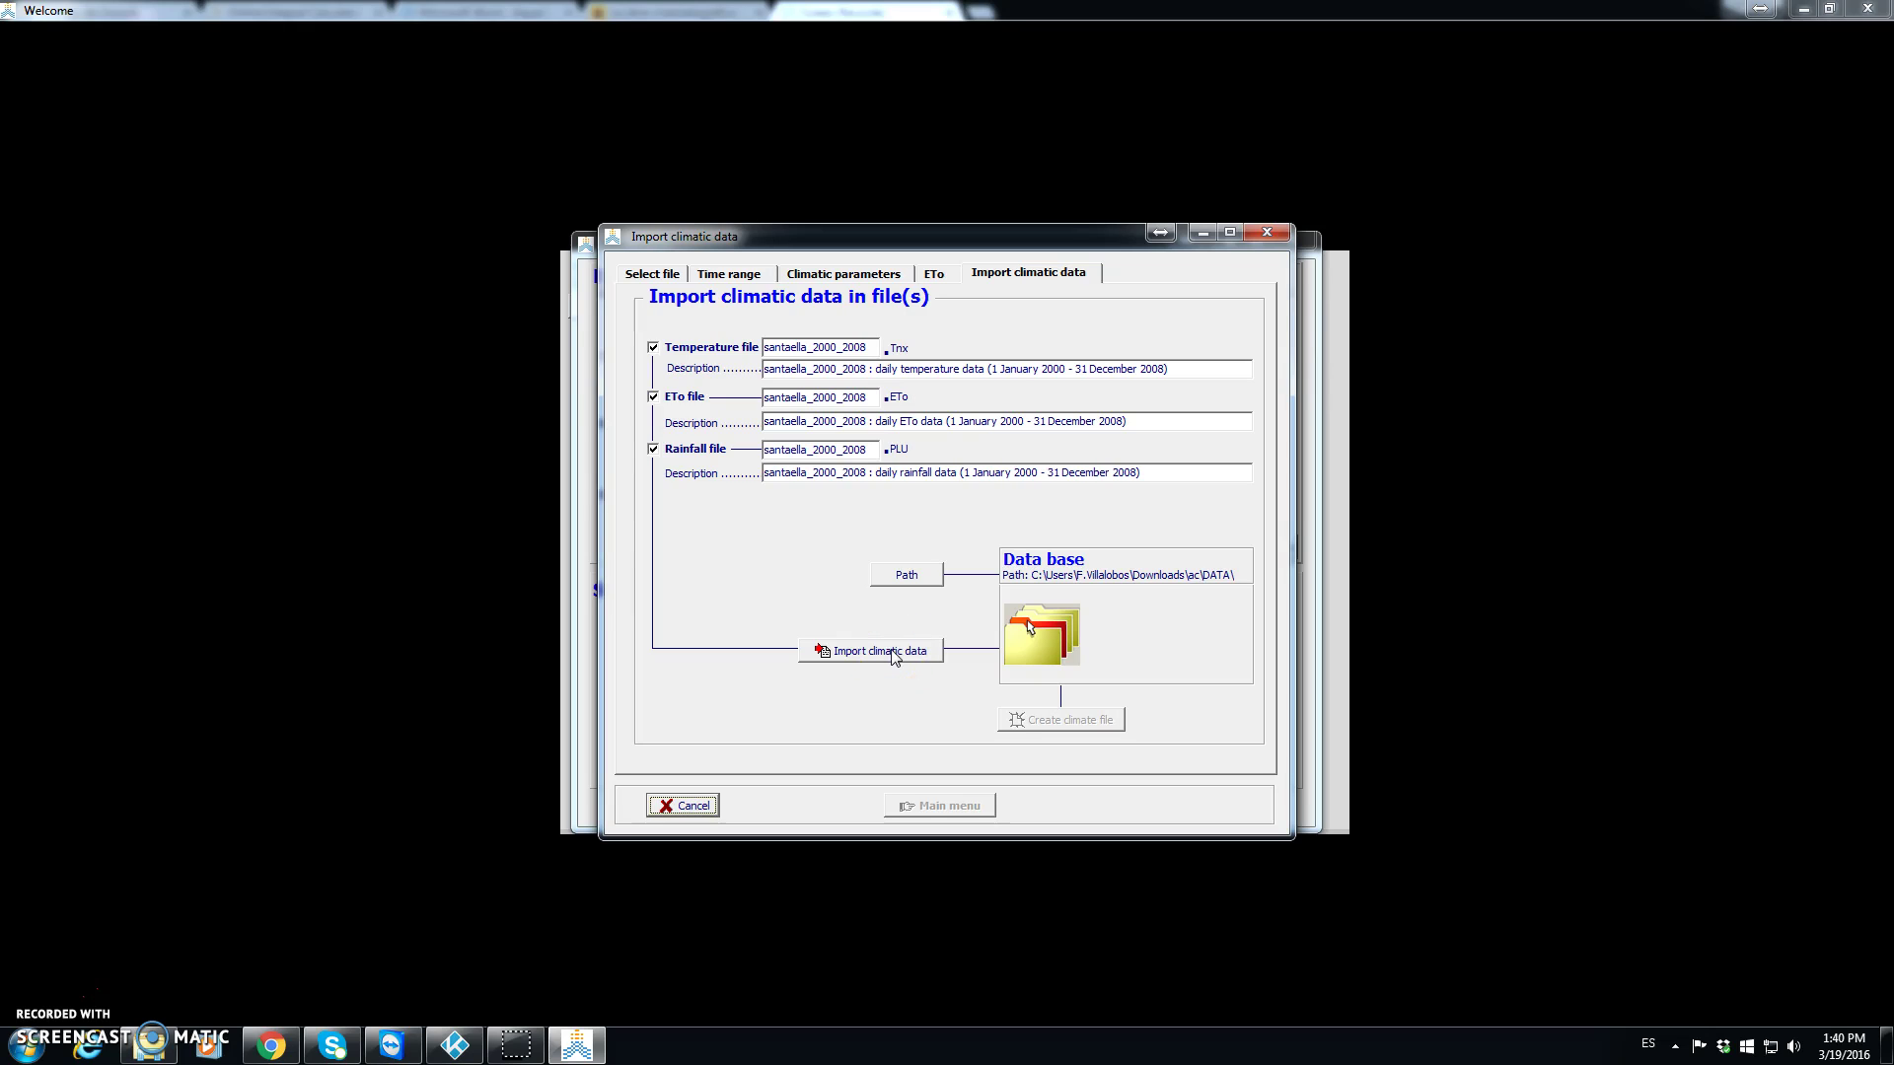
- Import the temperature, ETo and rainfall data, and start a climate file named santaella_00_08 with the description "Santaella 00 to 08"
left_click(893, 655)
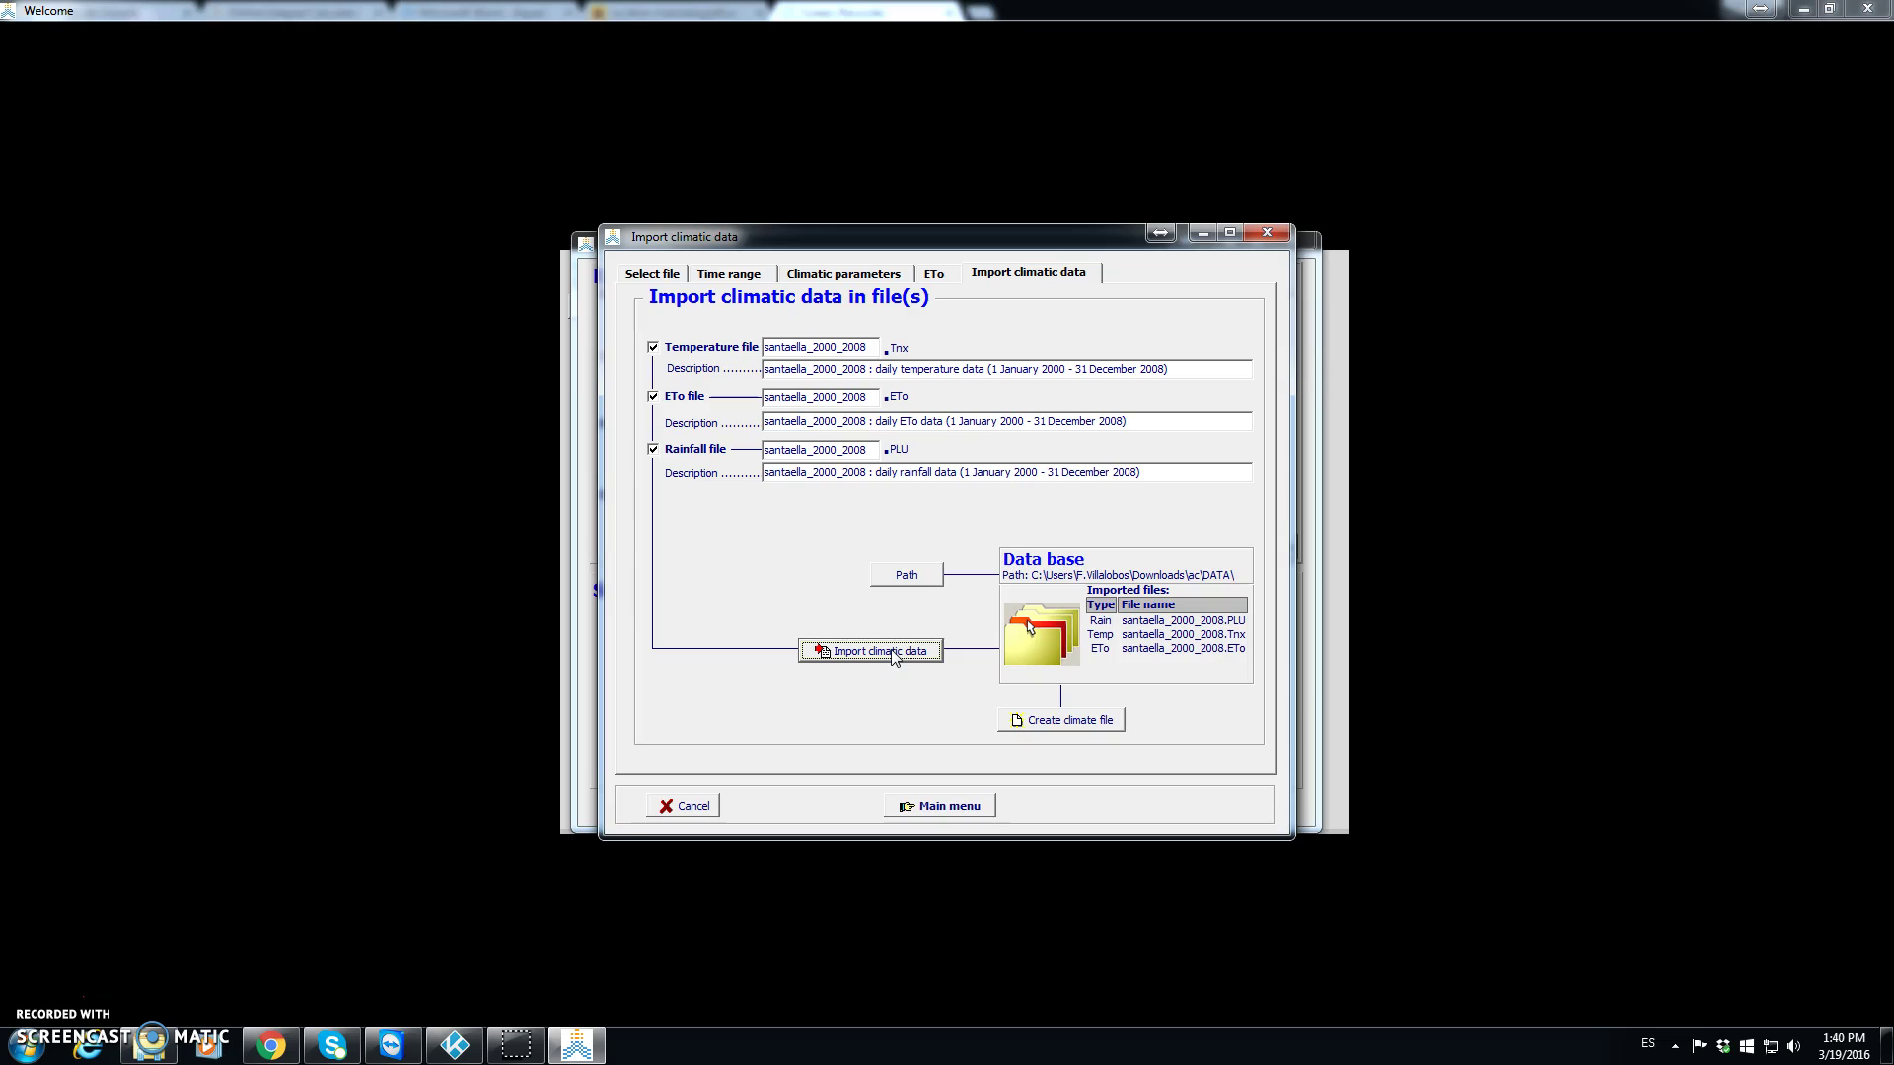
left_click(1071, 721)
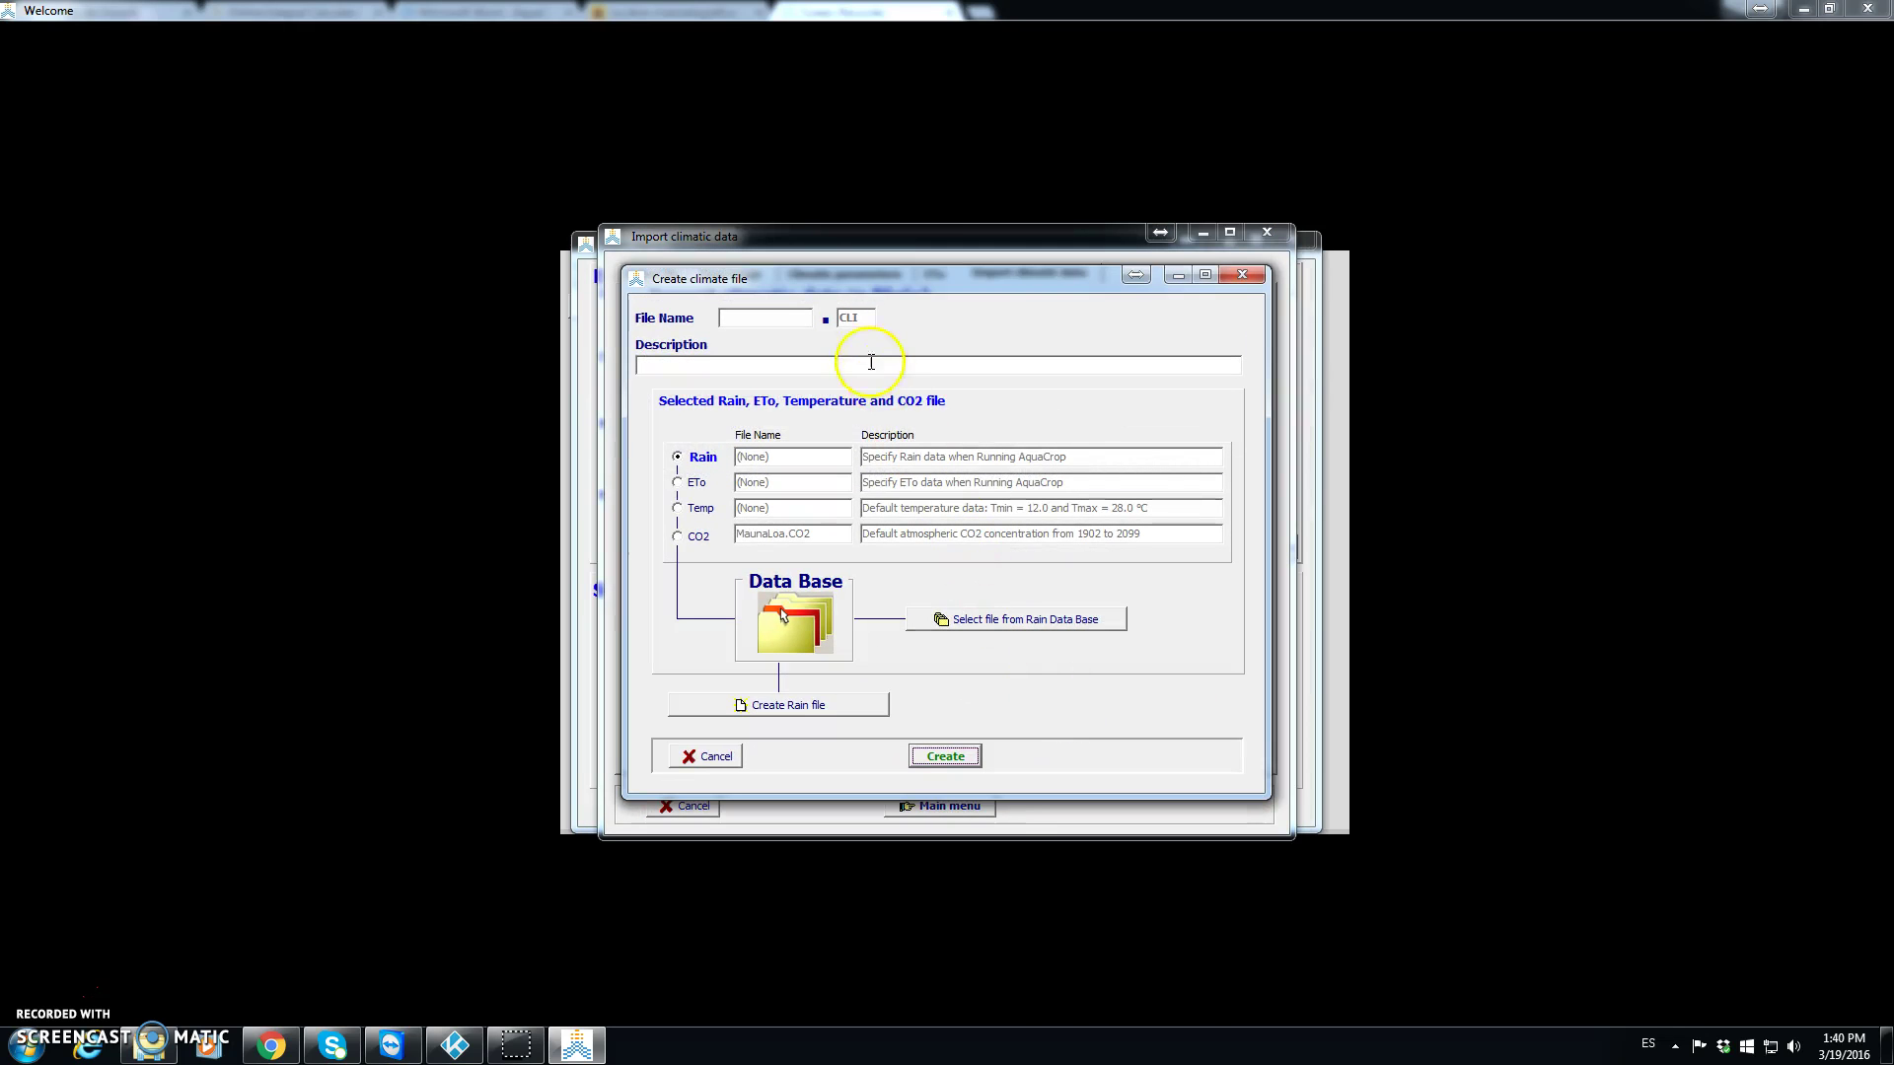
left_click(762, 318)
type("santaella_")
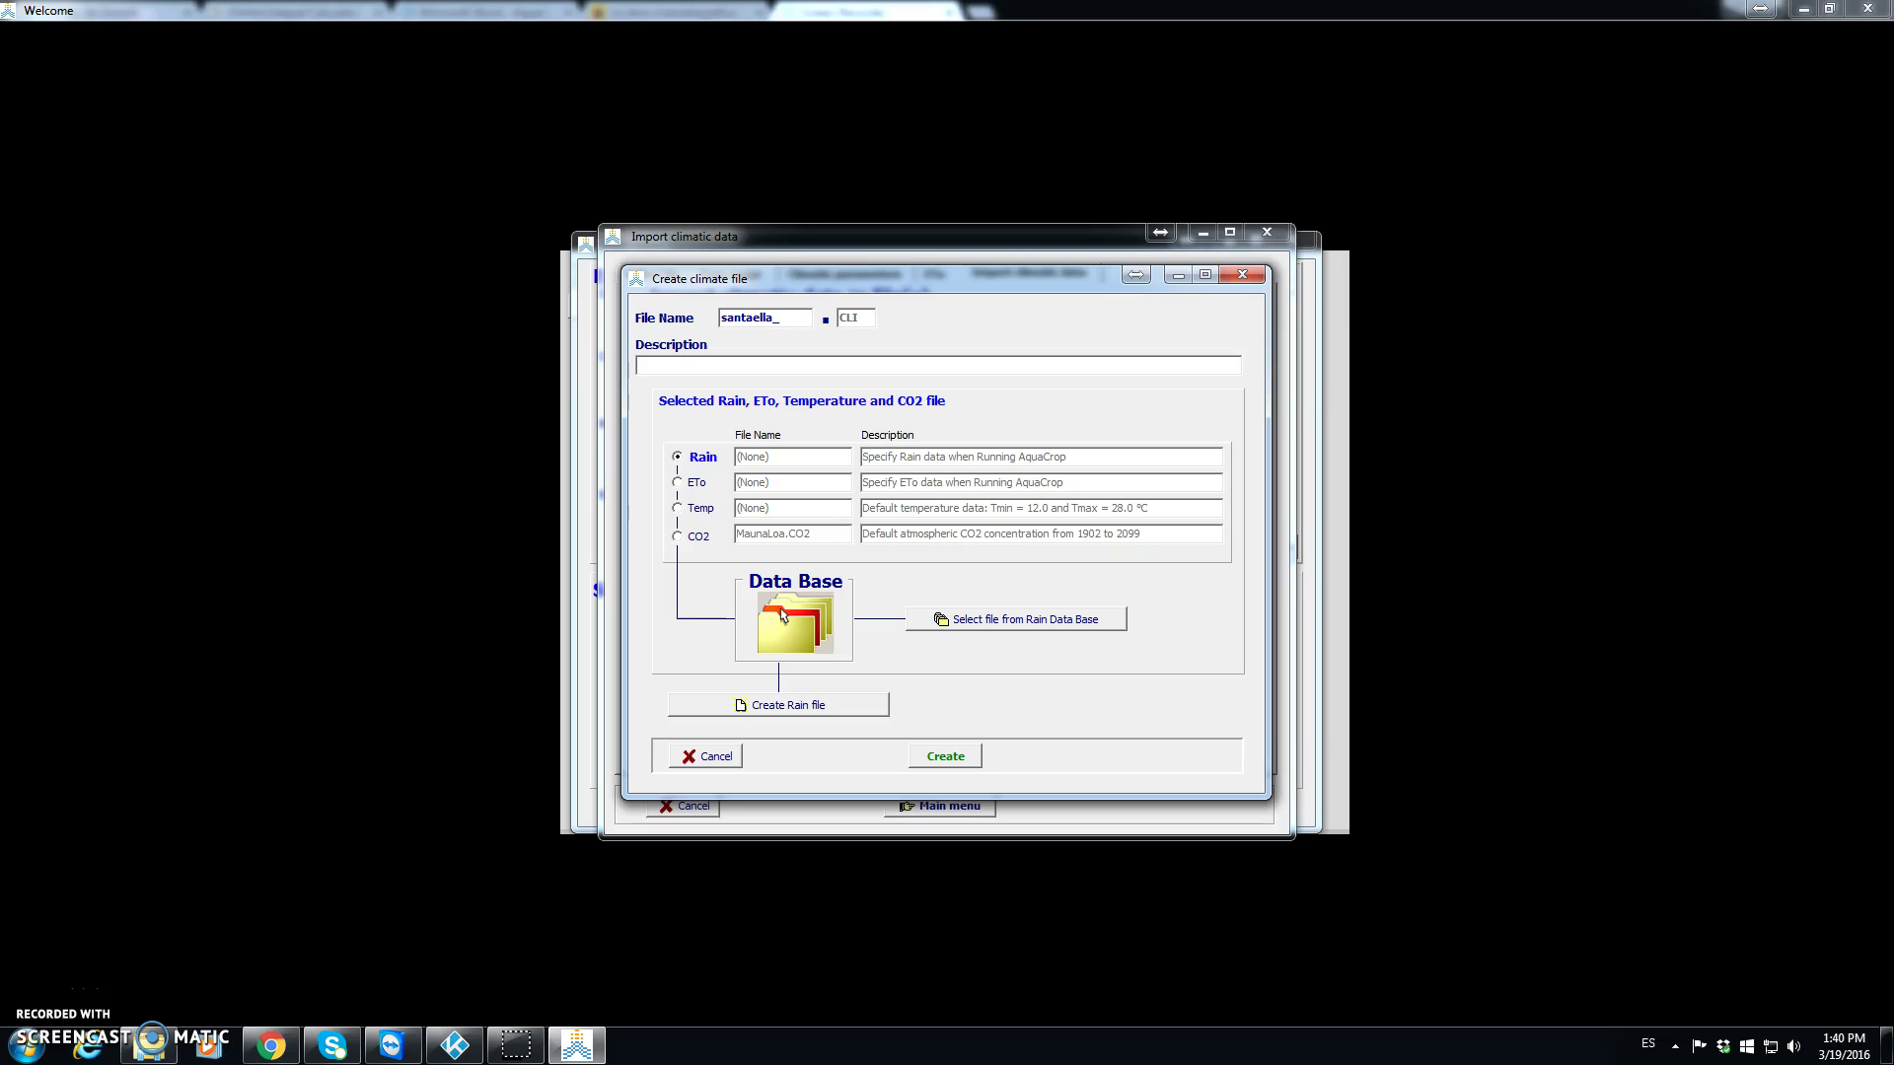
type("00_08")
left_click(720, 363)
type("Santaella")
- Assign santaella_2000_2008.PLU as the rain file and santaella_2000_2008.ETo as the ETo file of the climate file
left_click(986, 621)
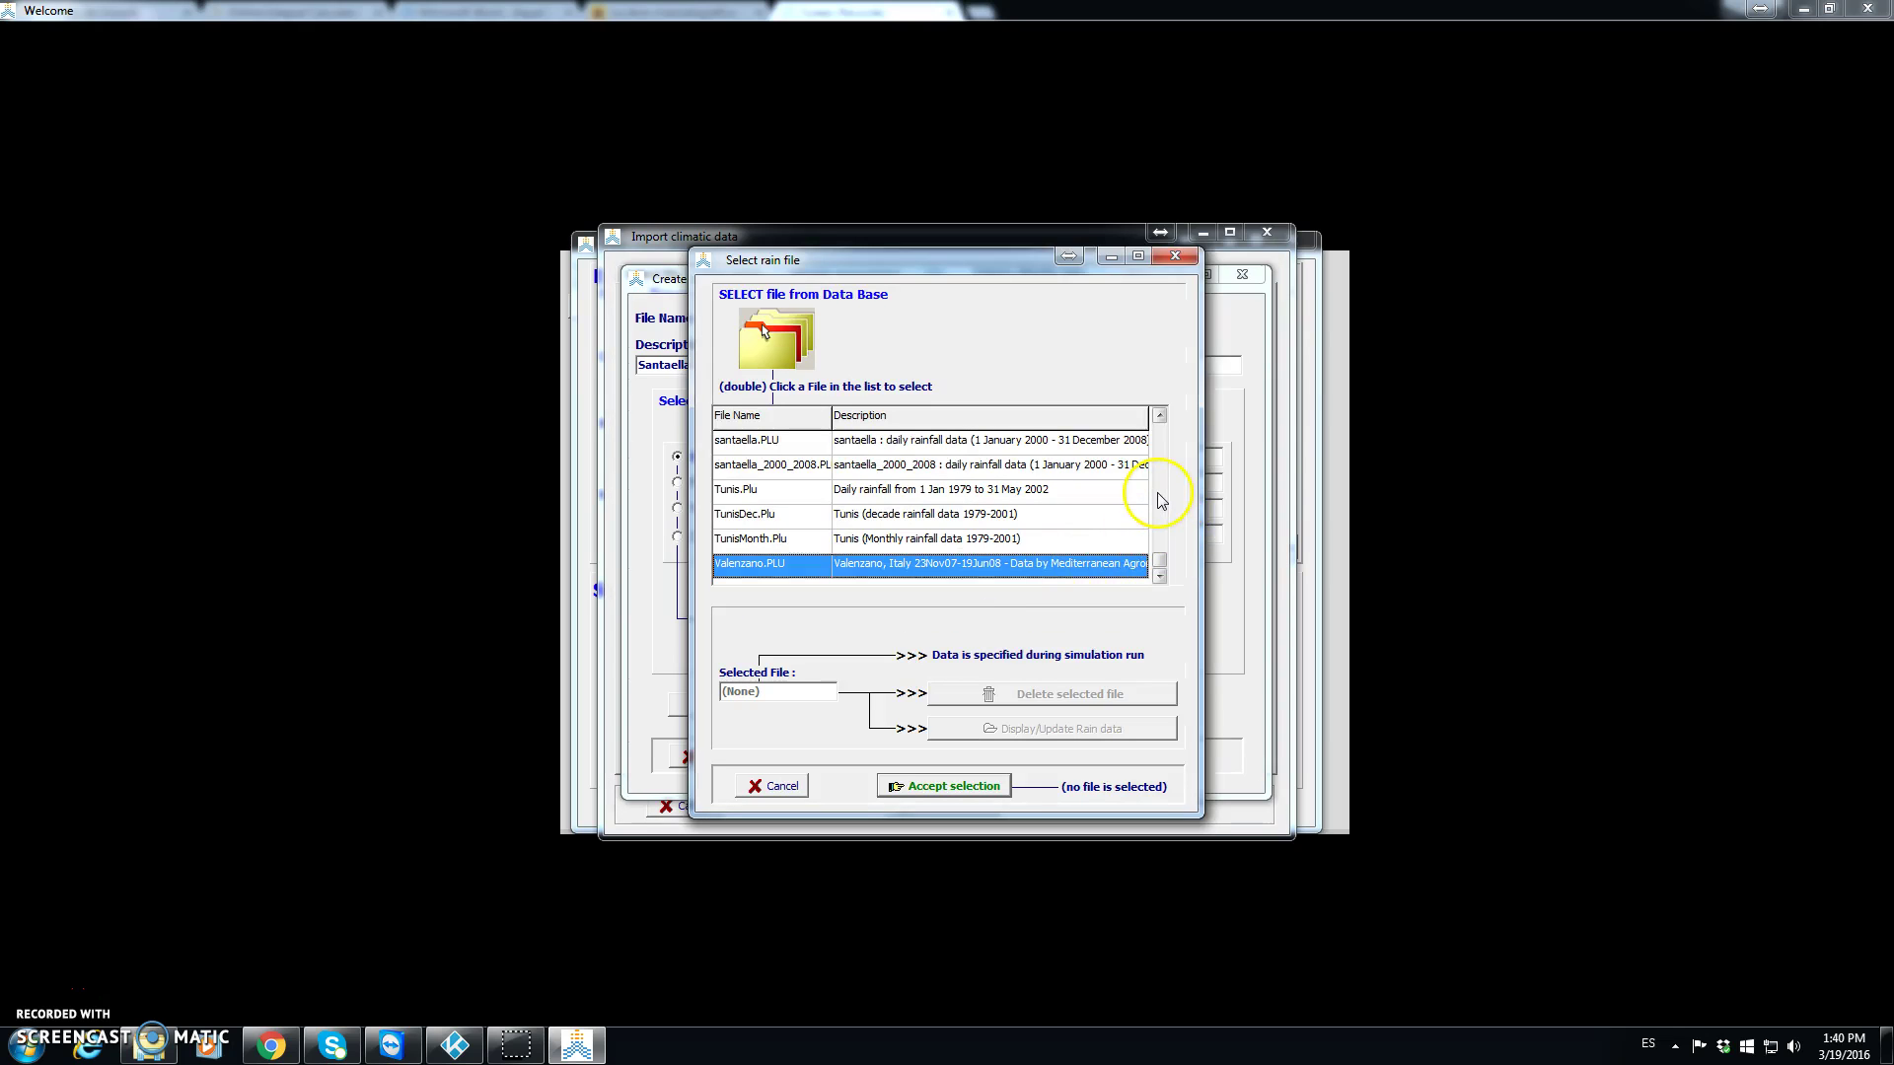
double_click(784, 466)
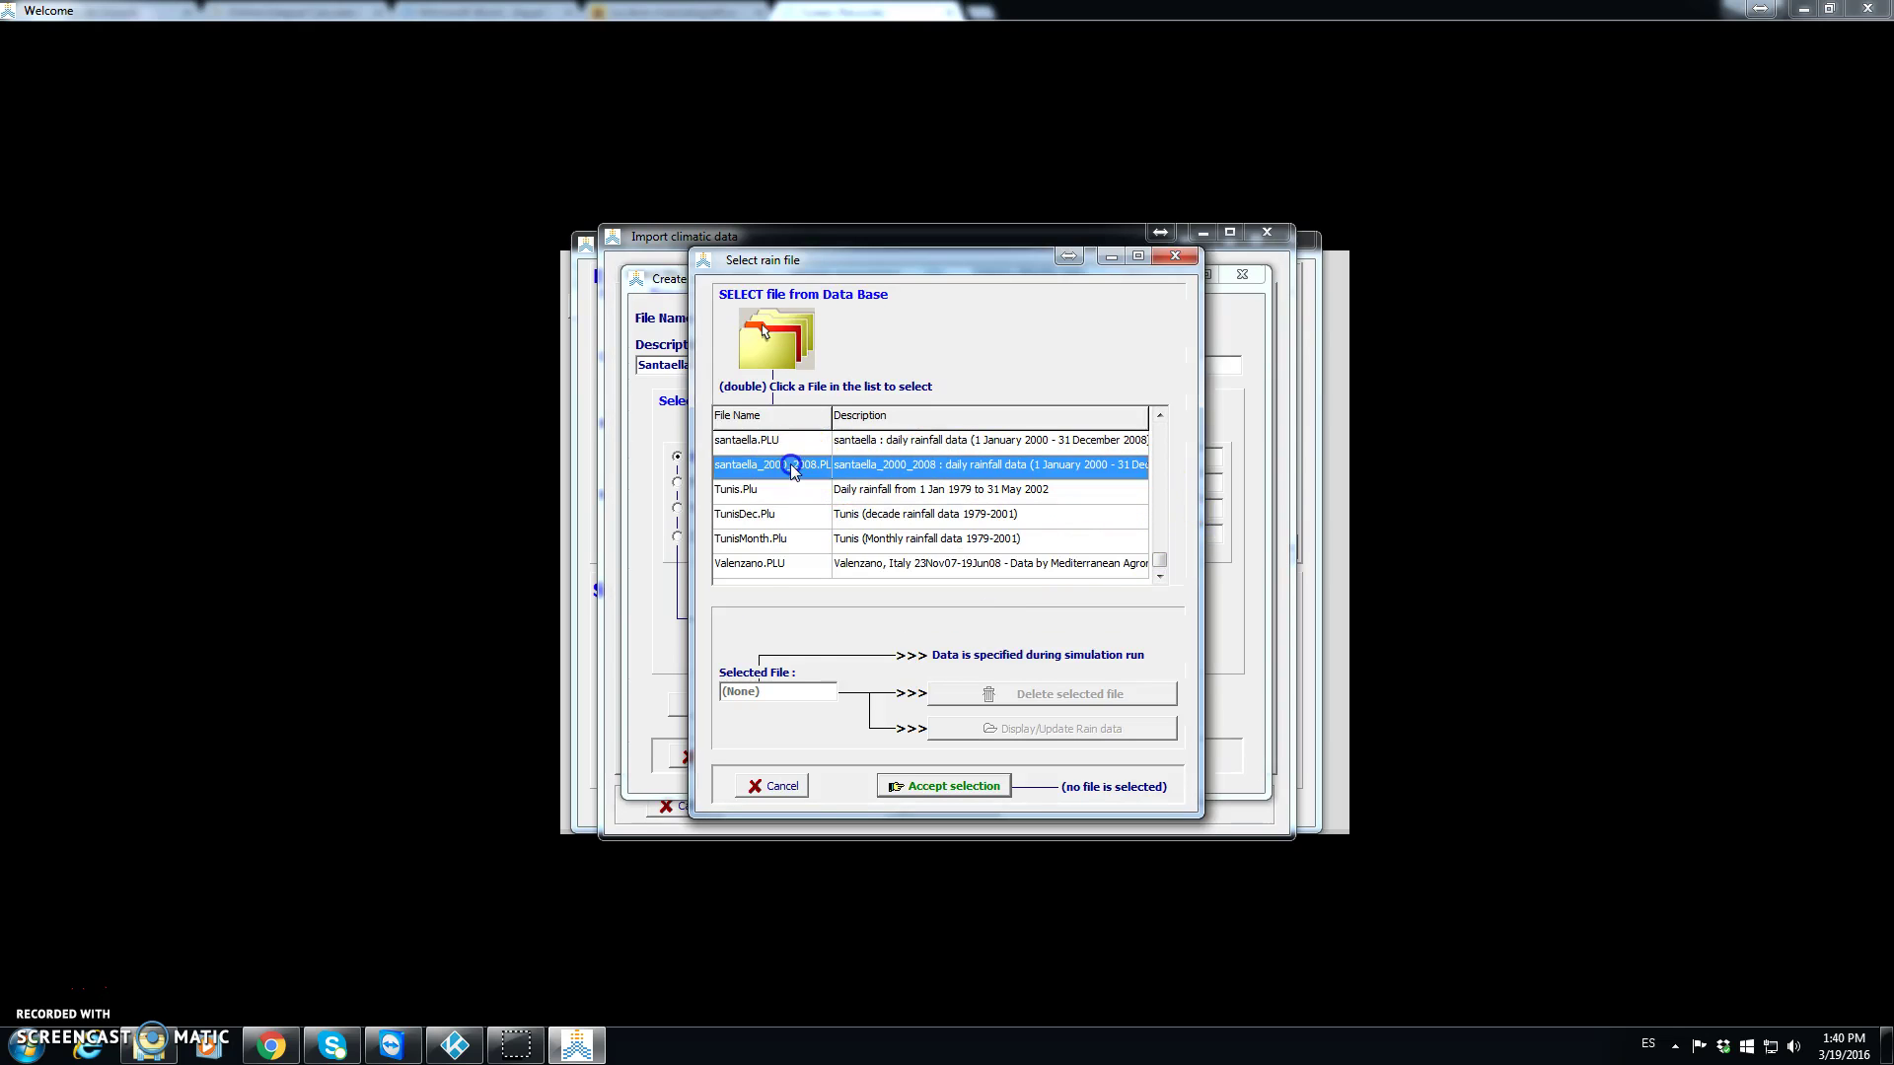
left_click(970, 790)
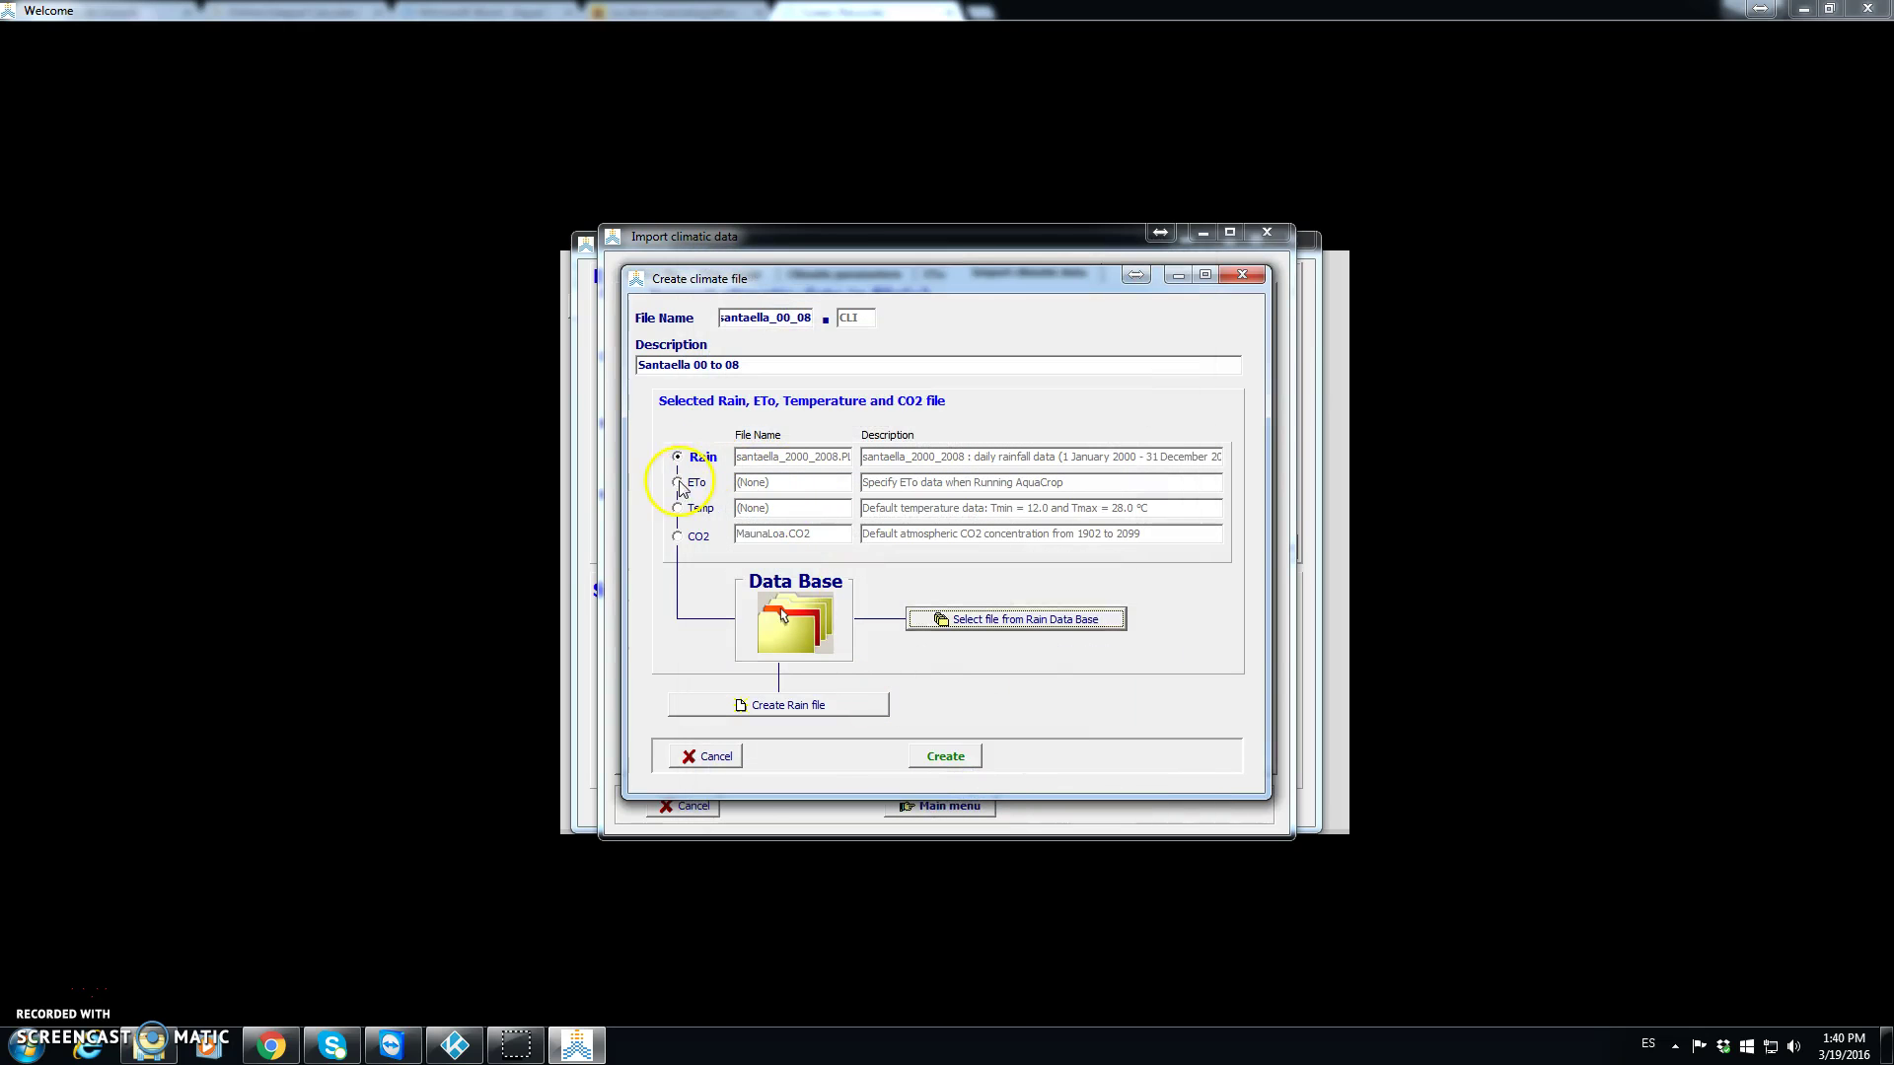
left_click(678, 486)
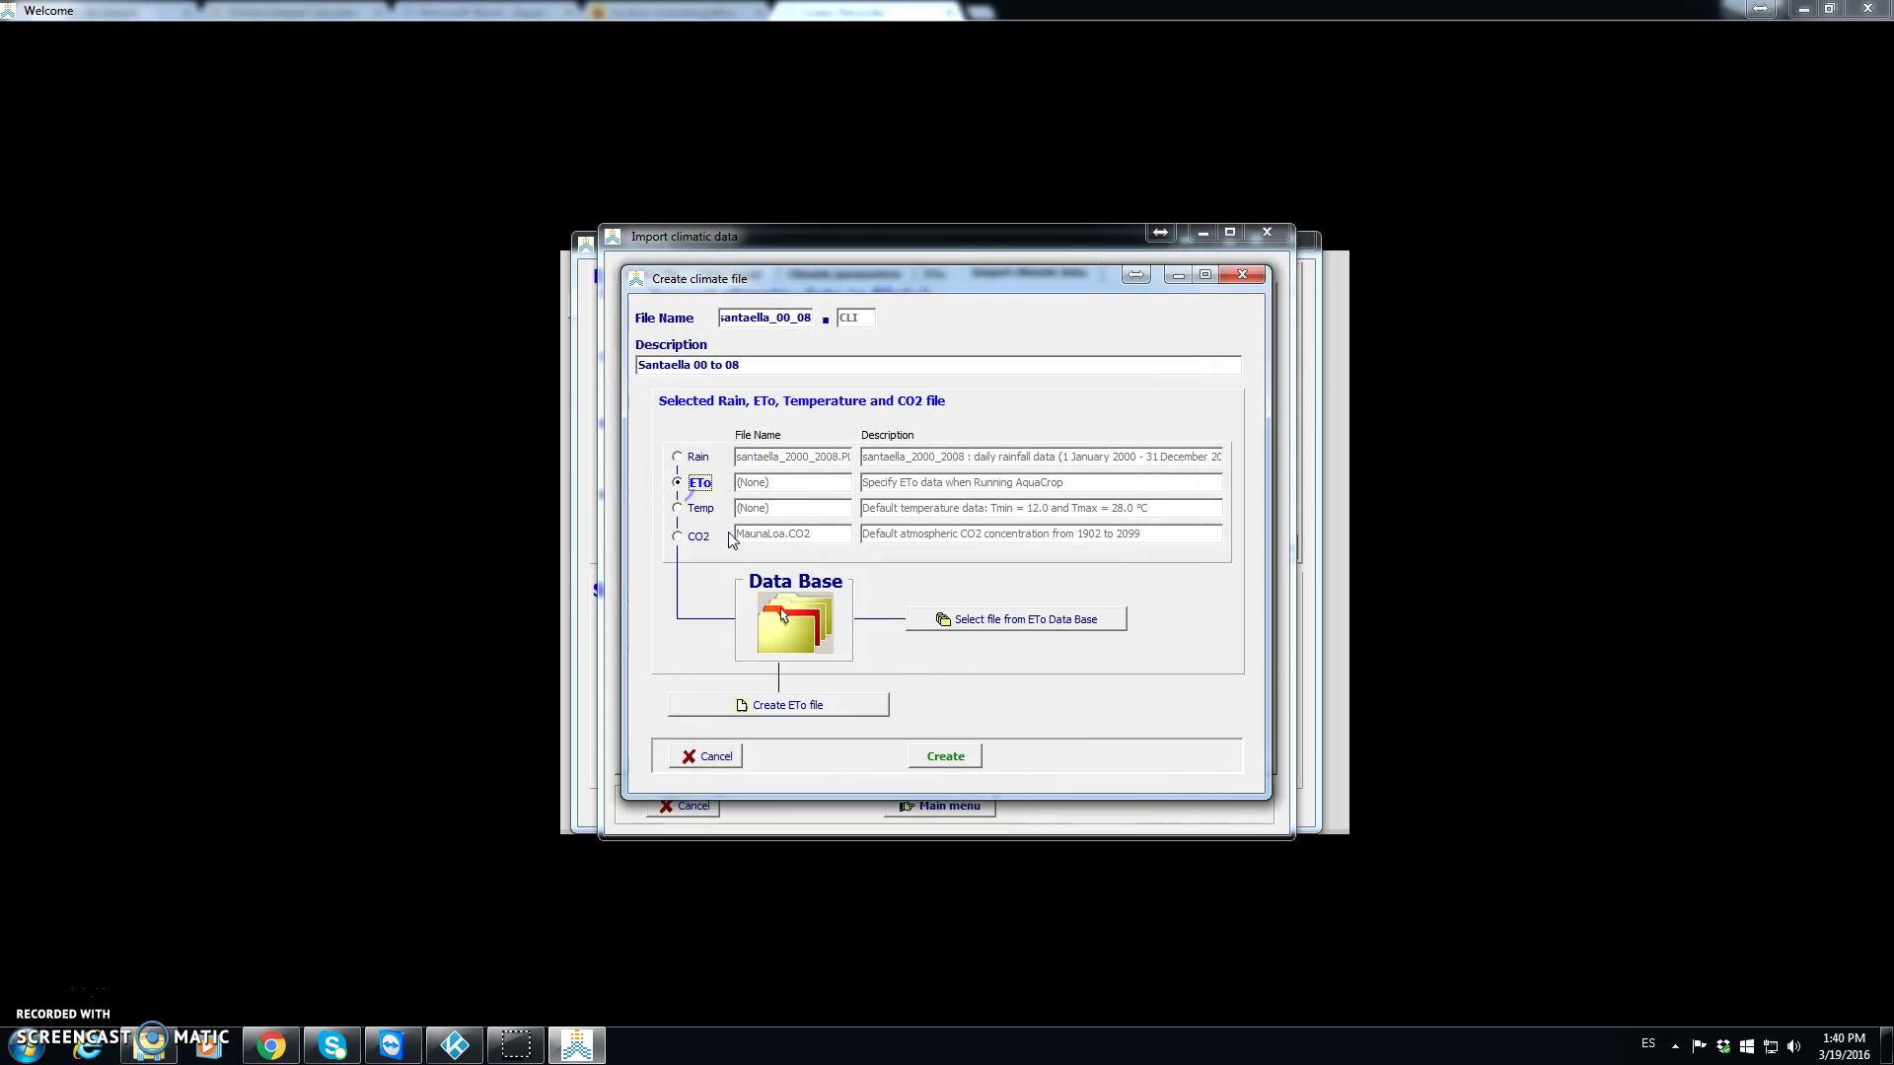
left_click(1013, 622)
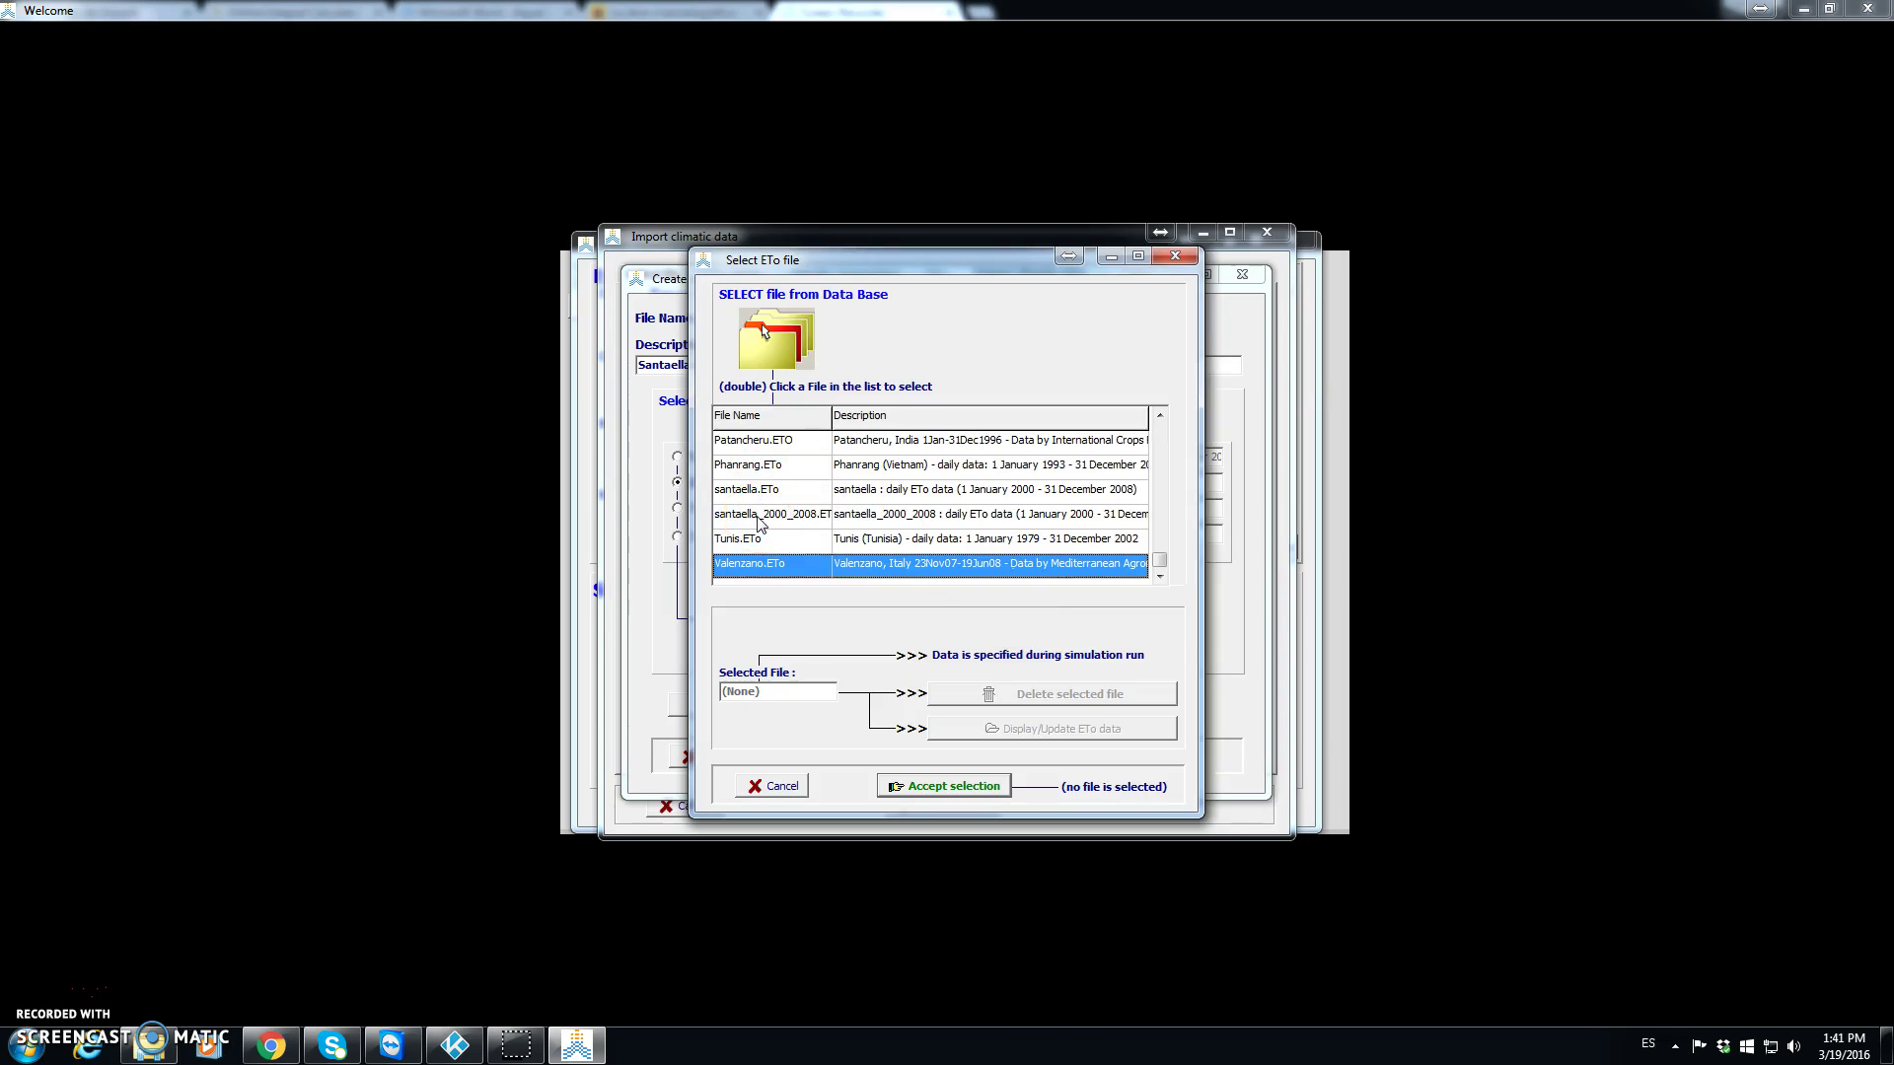
left_click(761, 522)
left_click(960, 793)
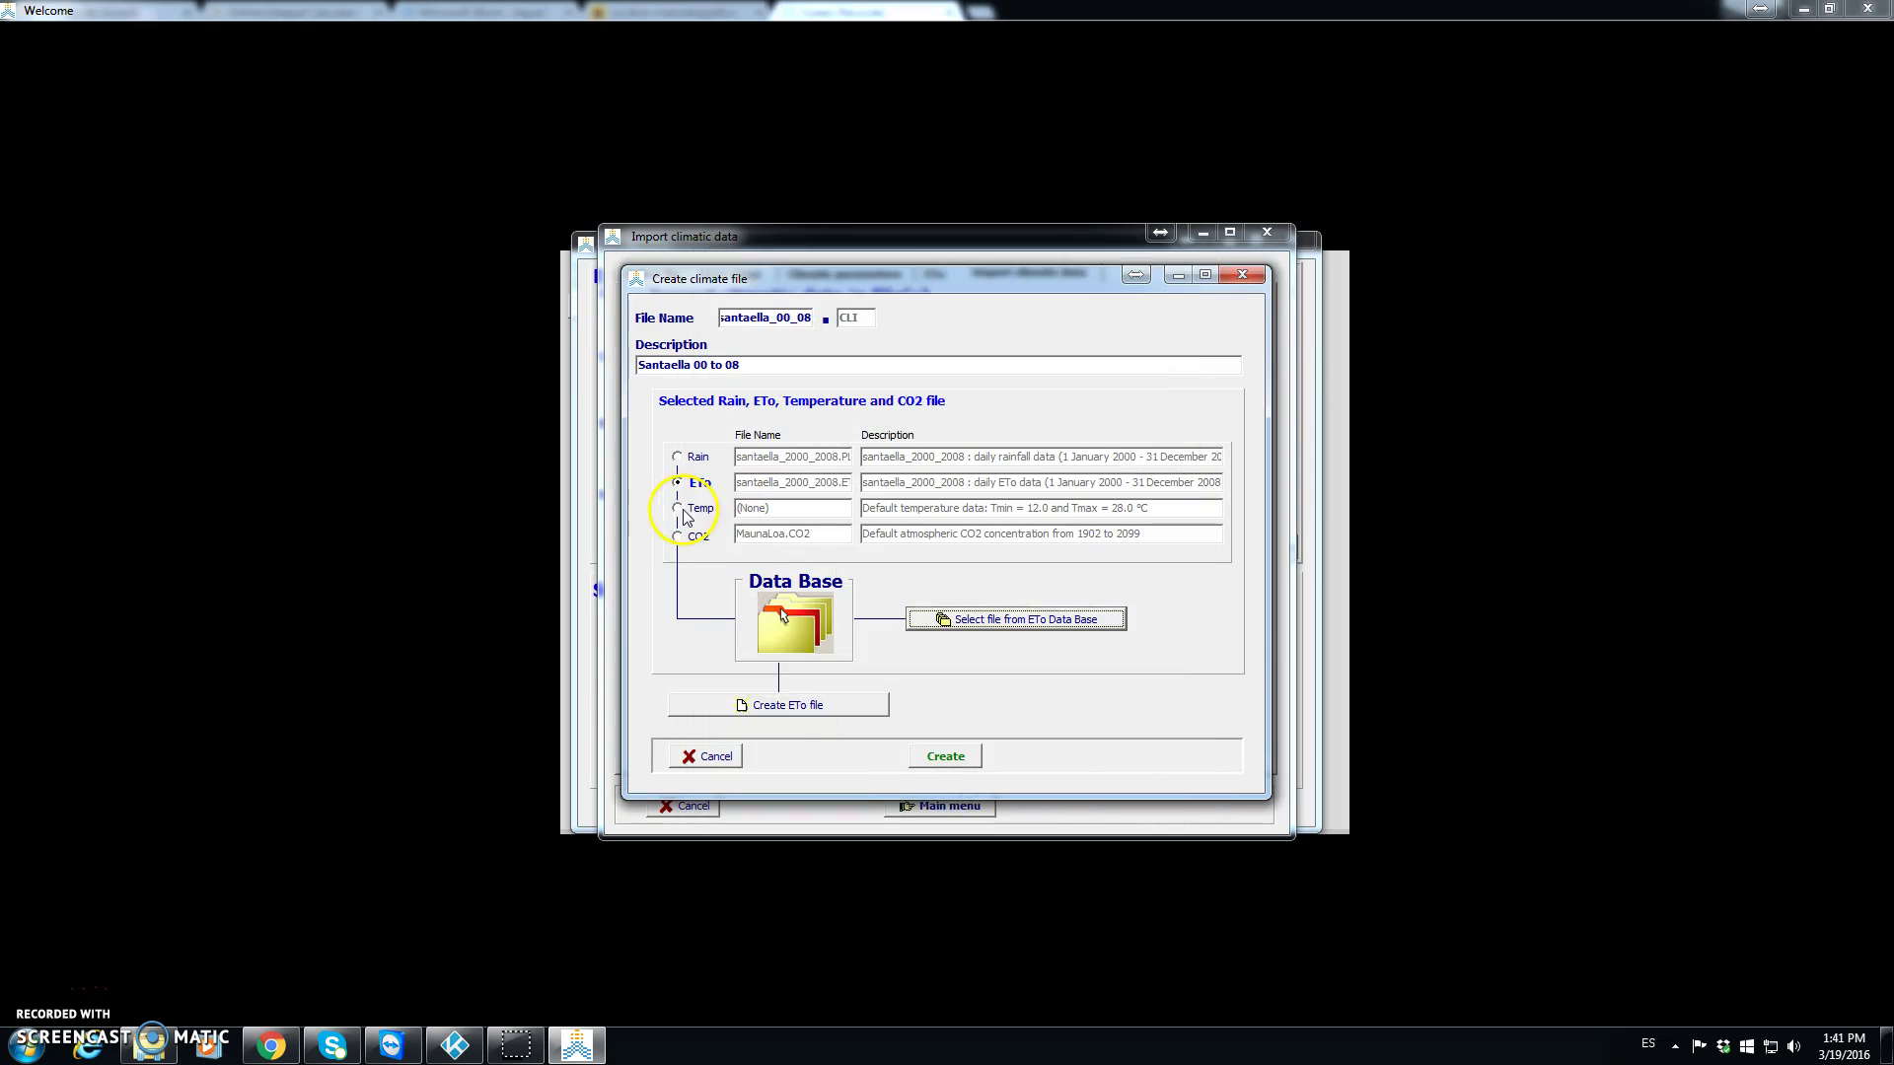
- Assign santaella_2000_2008.Tnx as the temperature file and create the climate file with the default MaunaLoa.CO2 file
left_click(682, 510)
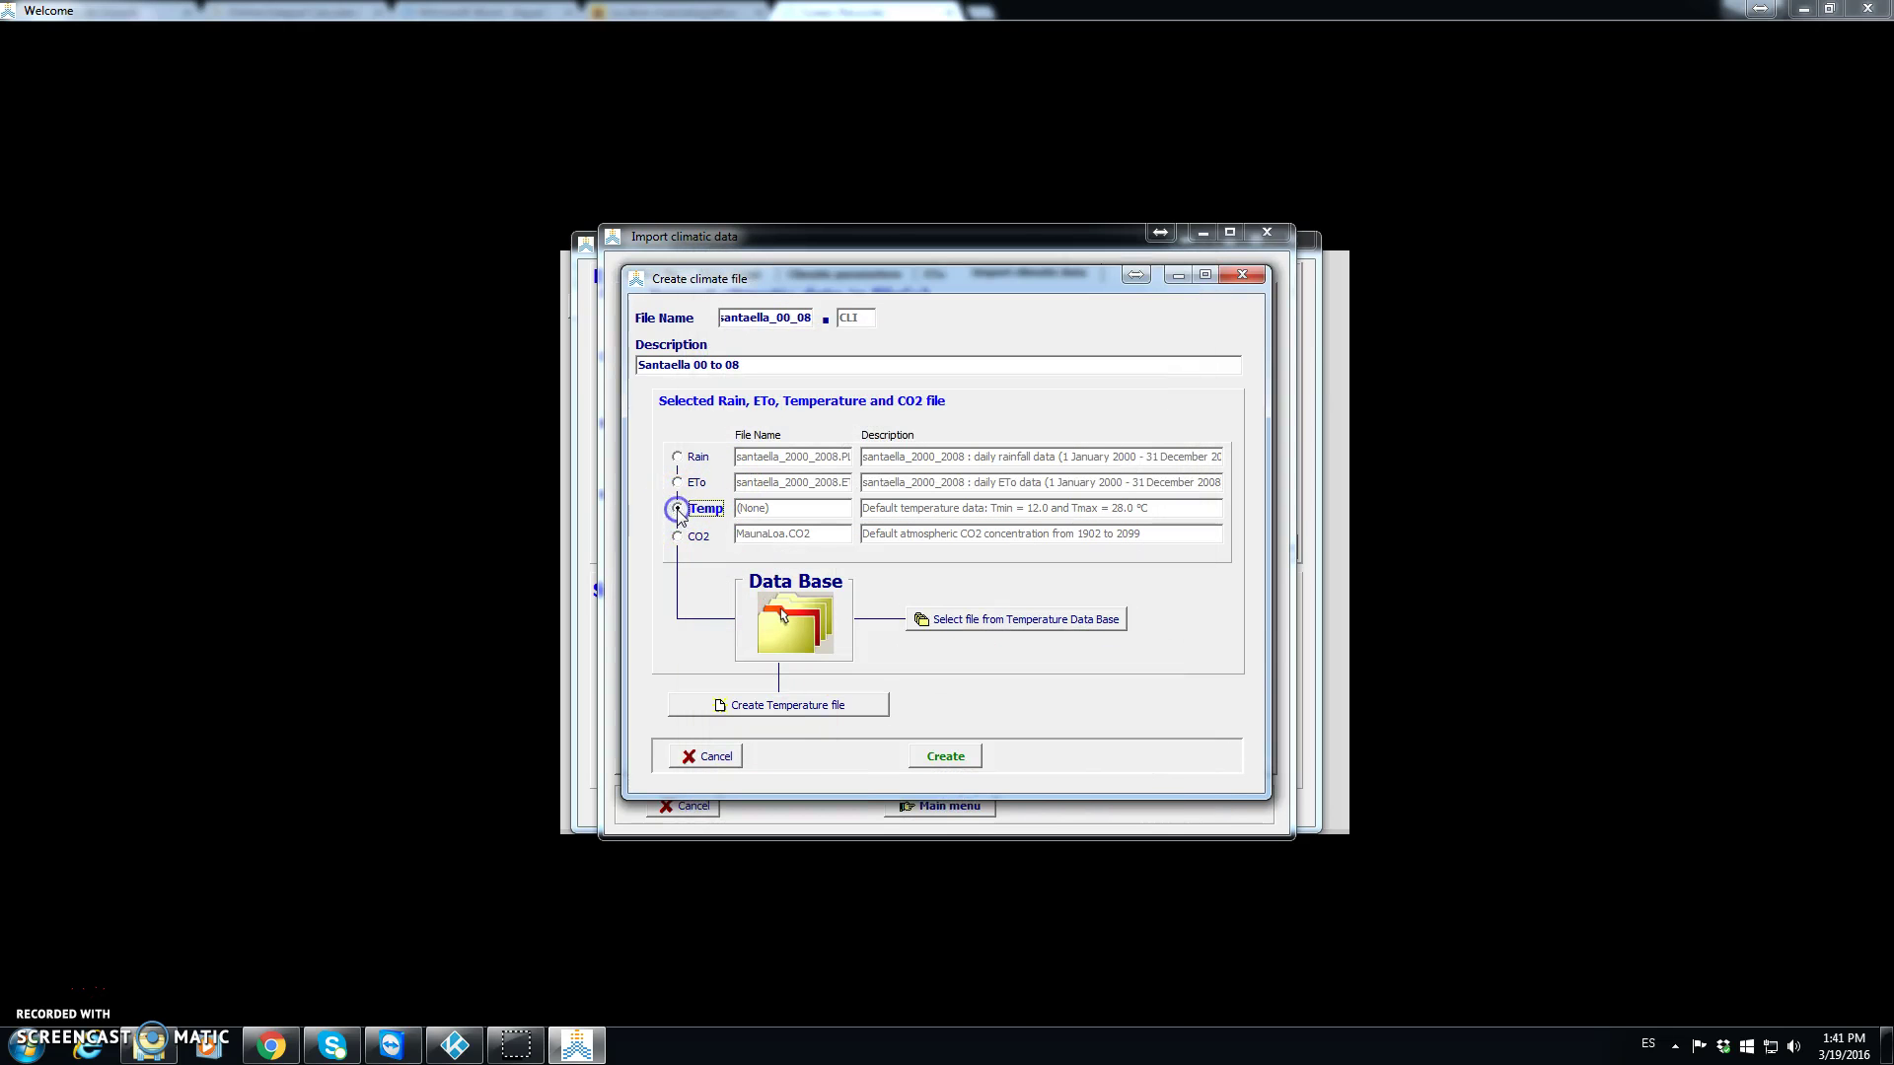
left_click(1023, 621)
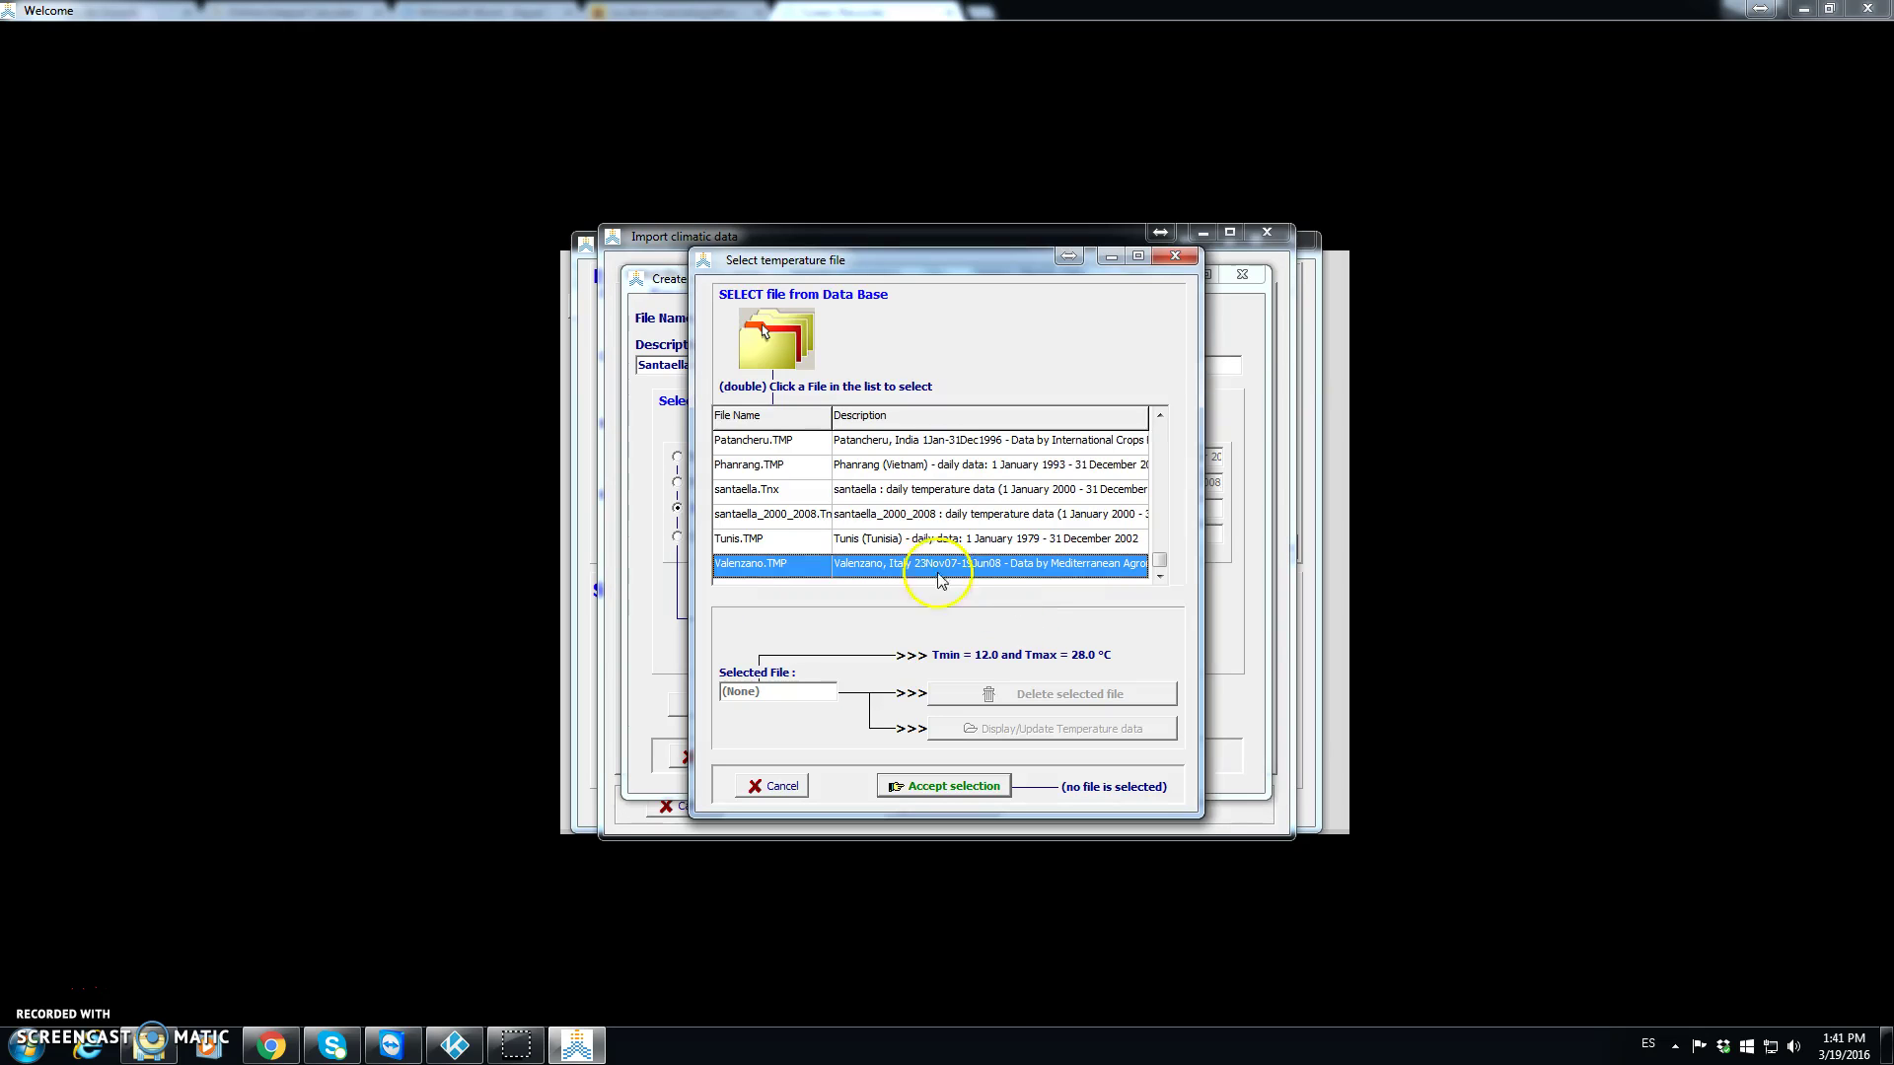
double_click(804, 514)
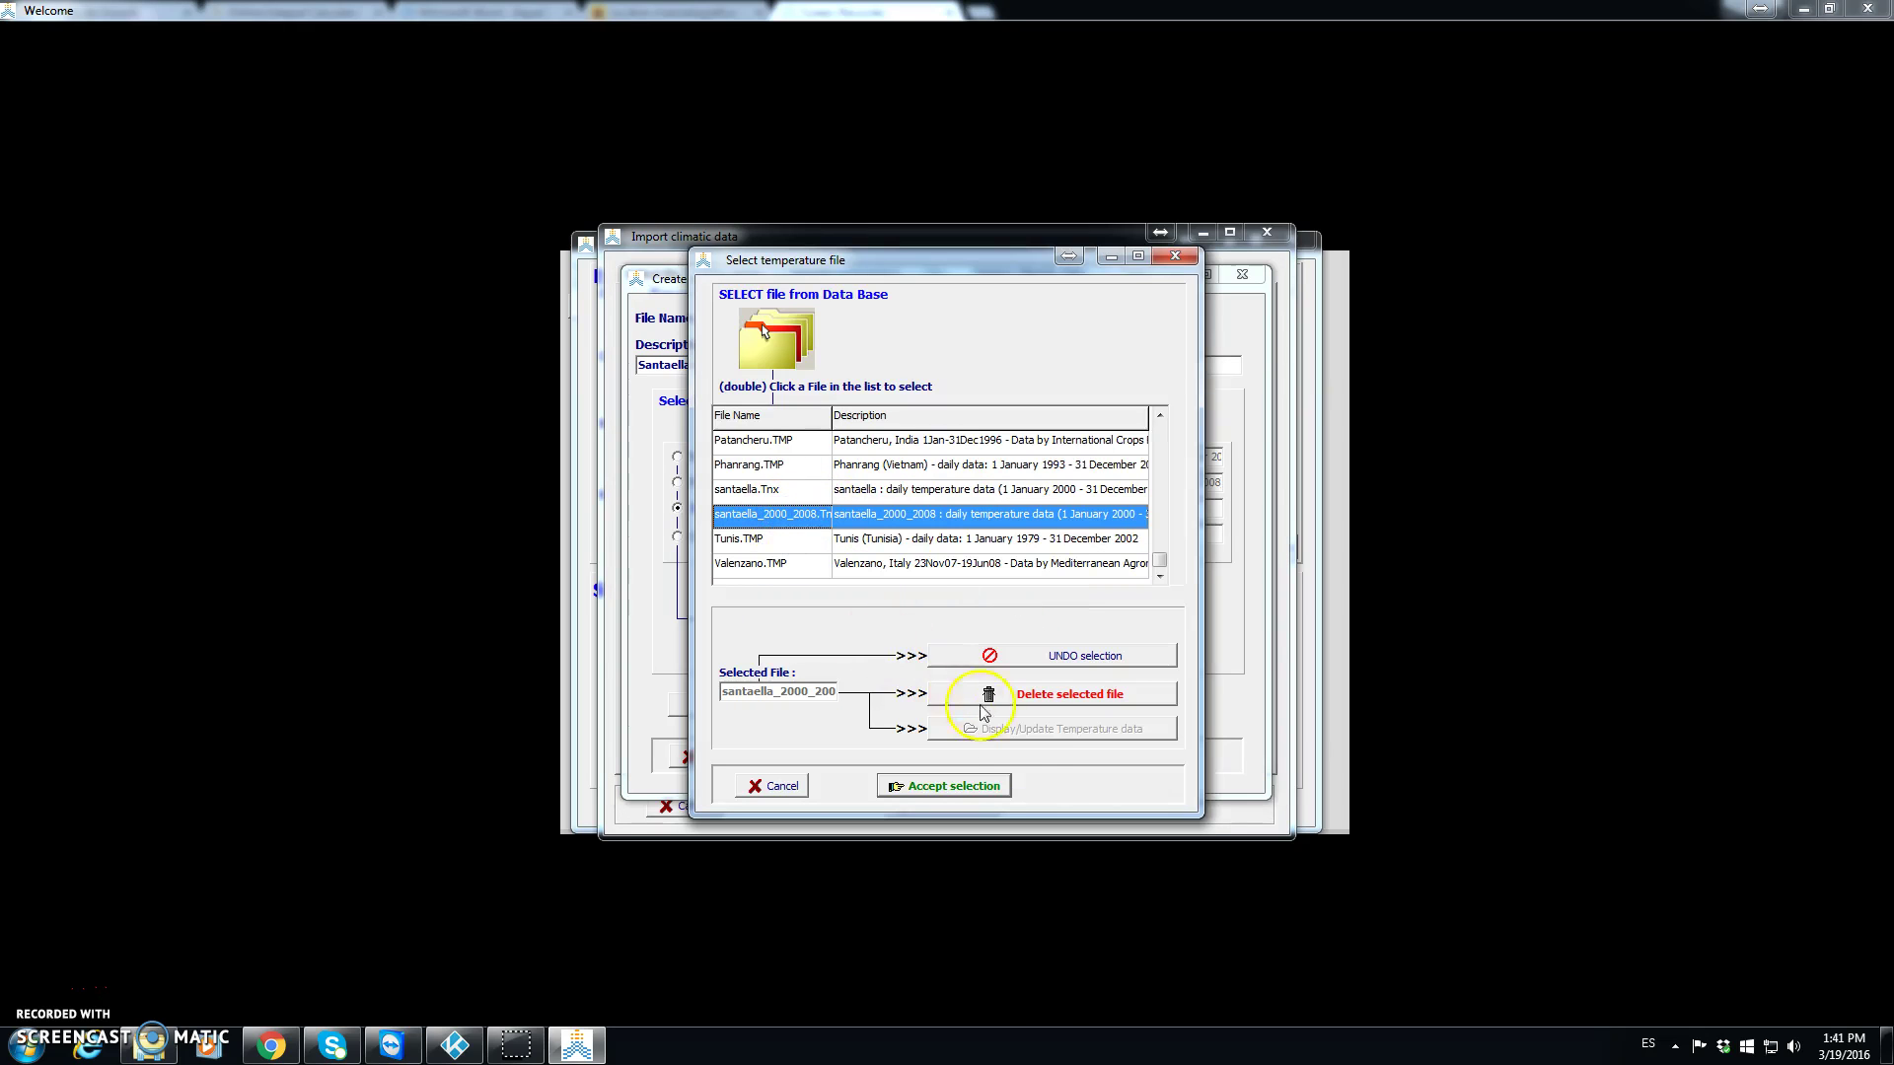
left_click(970, 786)
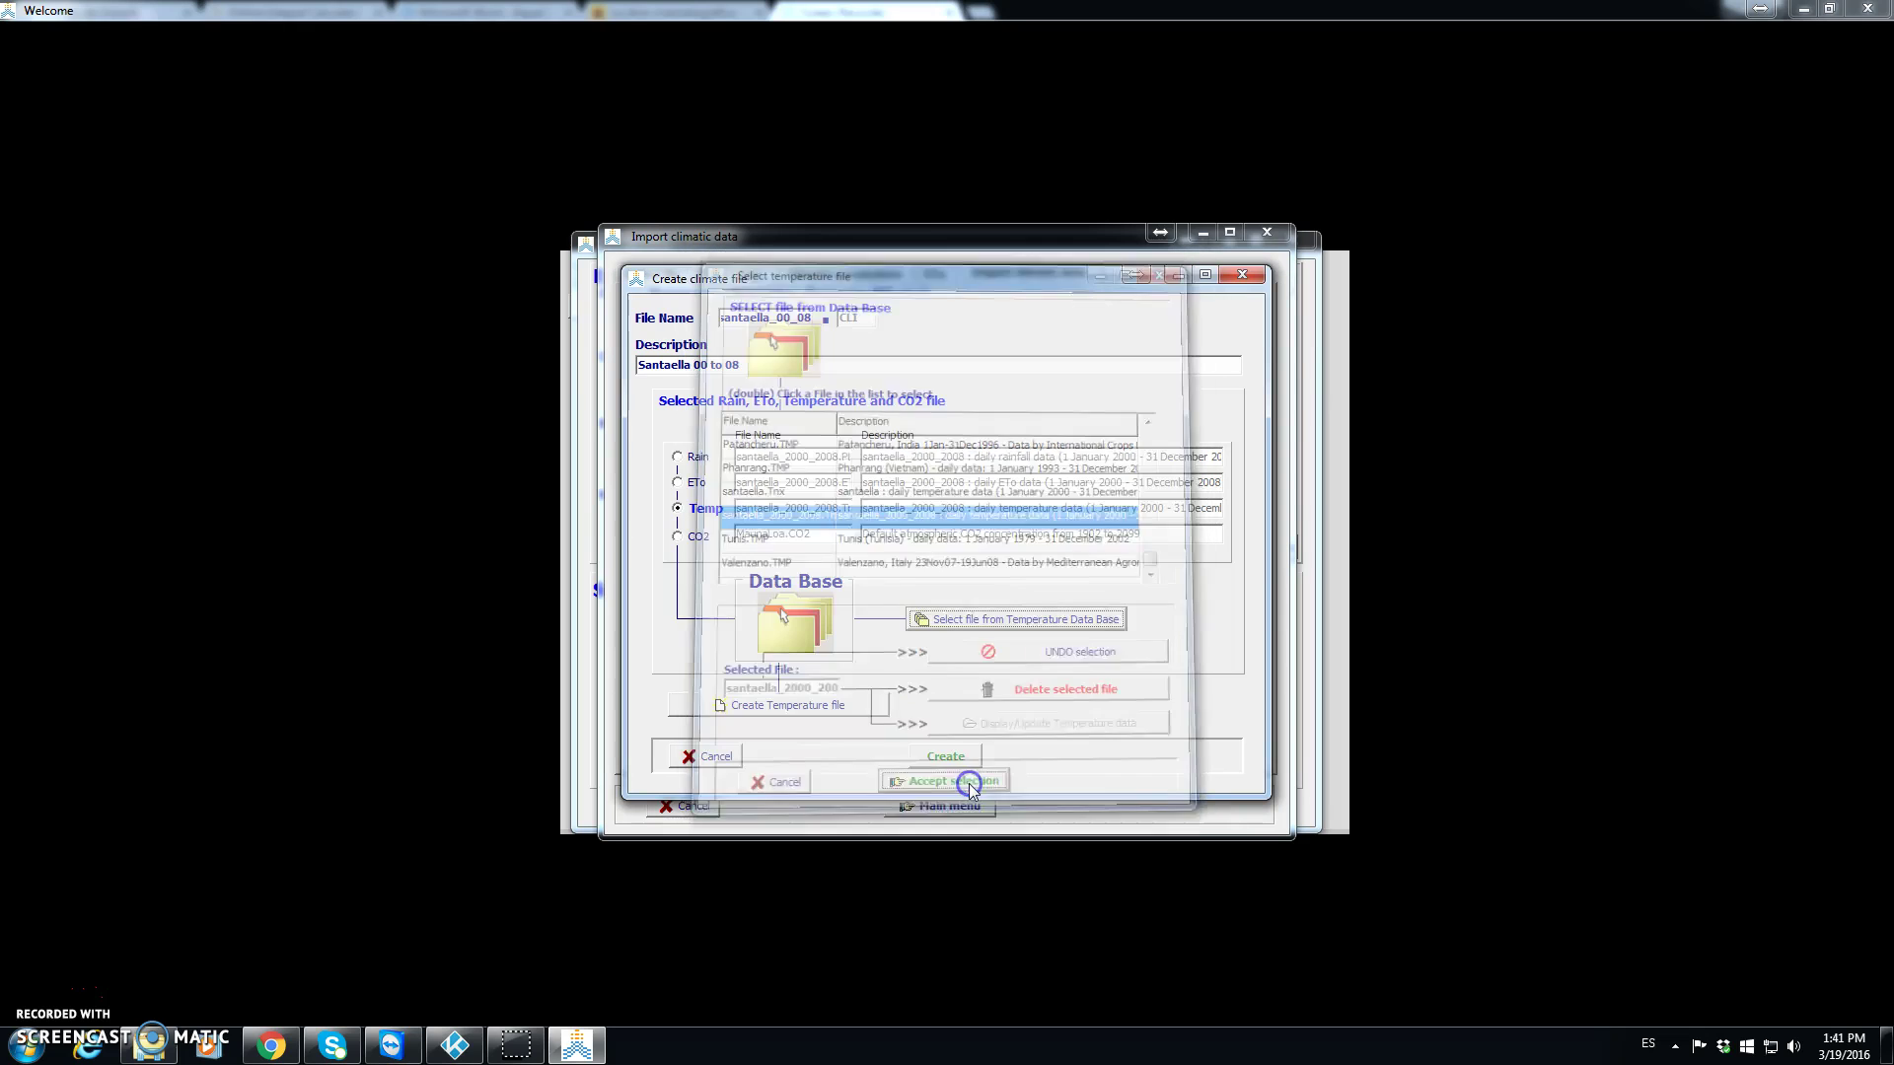
left_click(678, 536)
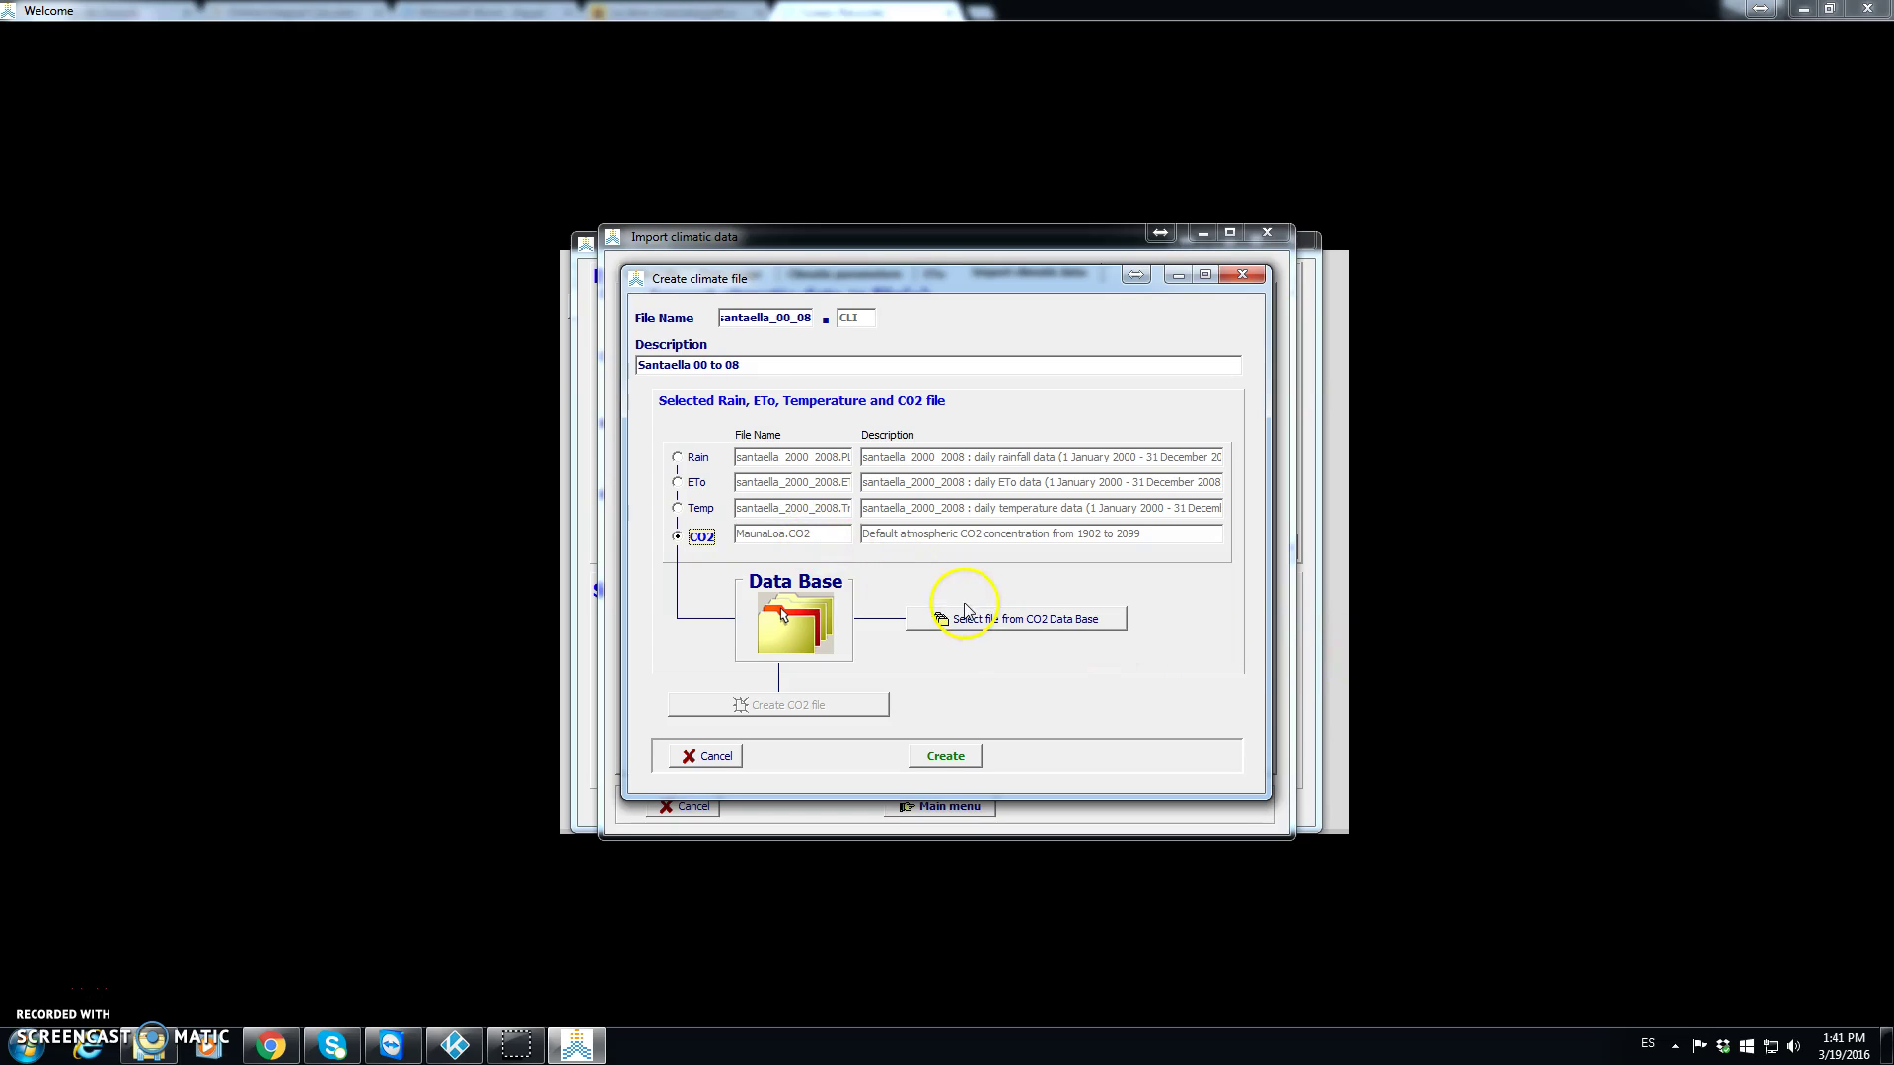
left_click(946, 757)
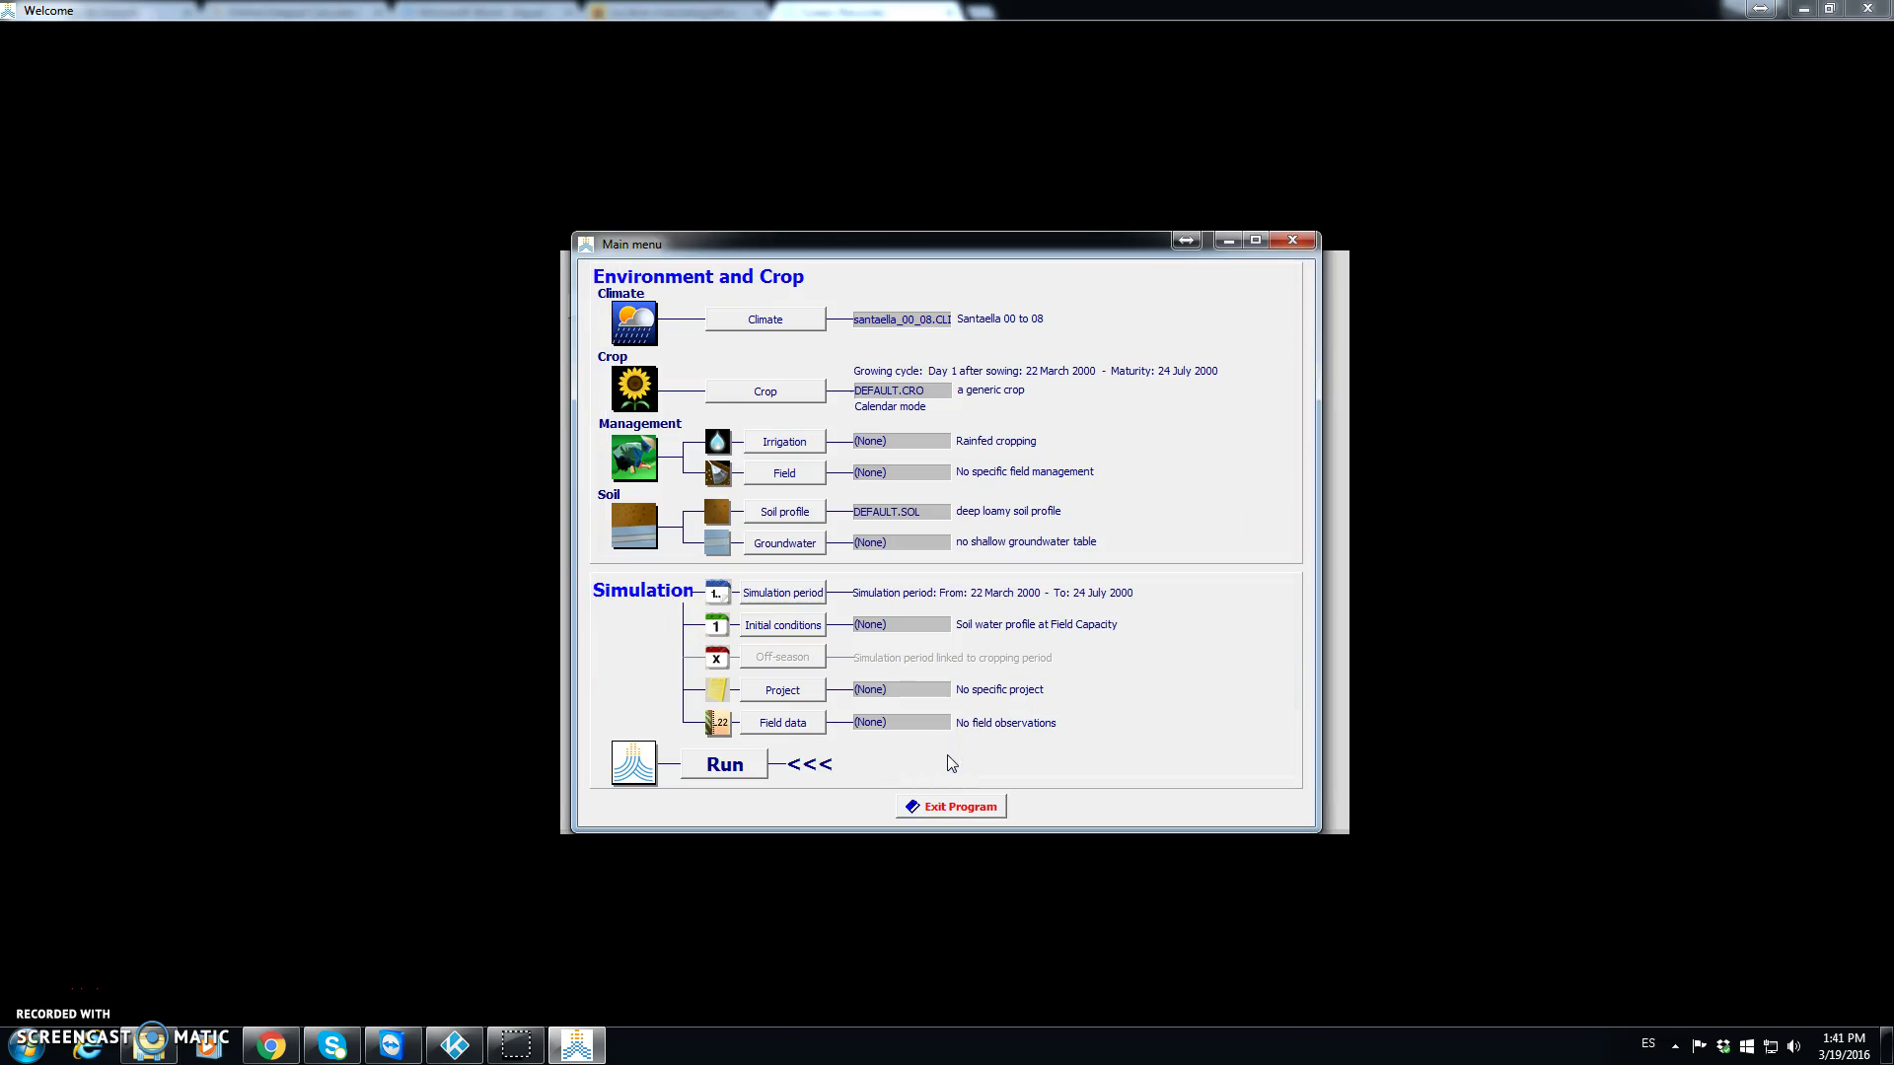